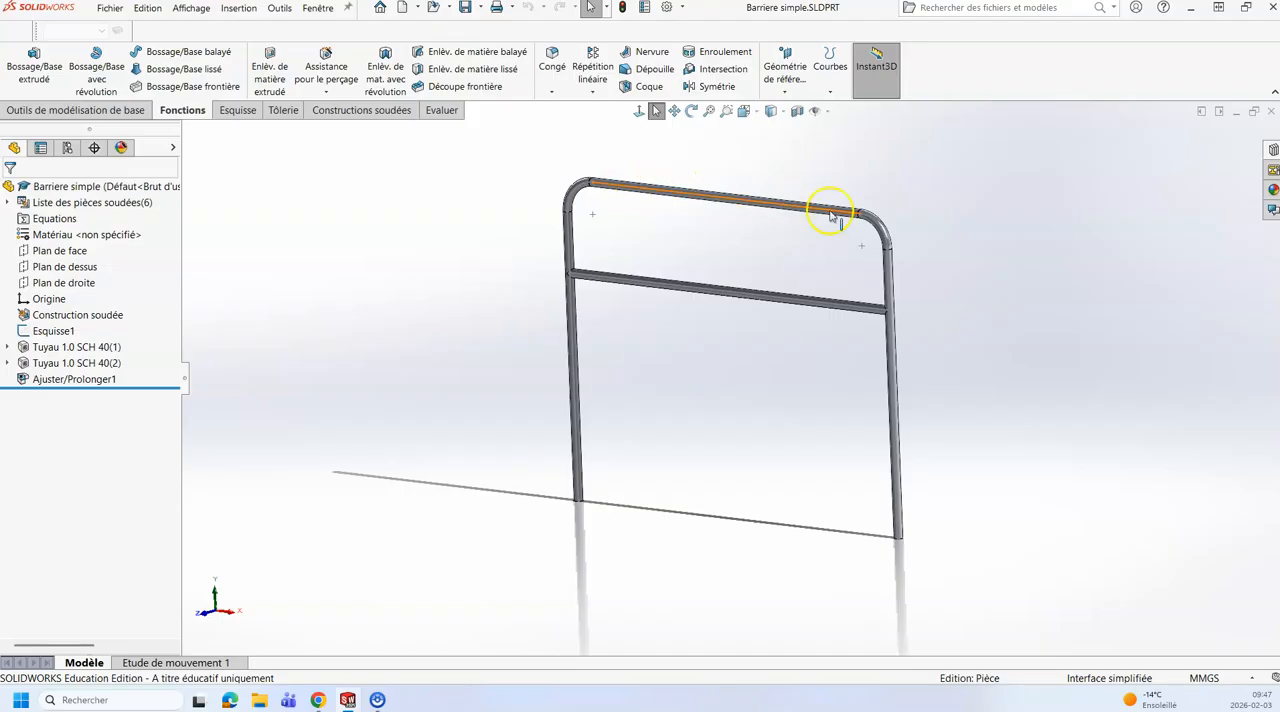
Step: Open Esquisse1 of the barrier for editing
click(68, 149)
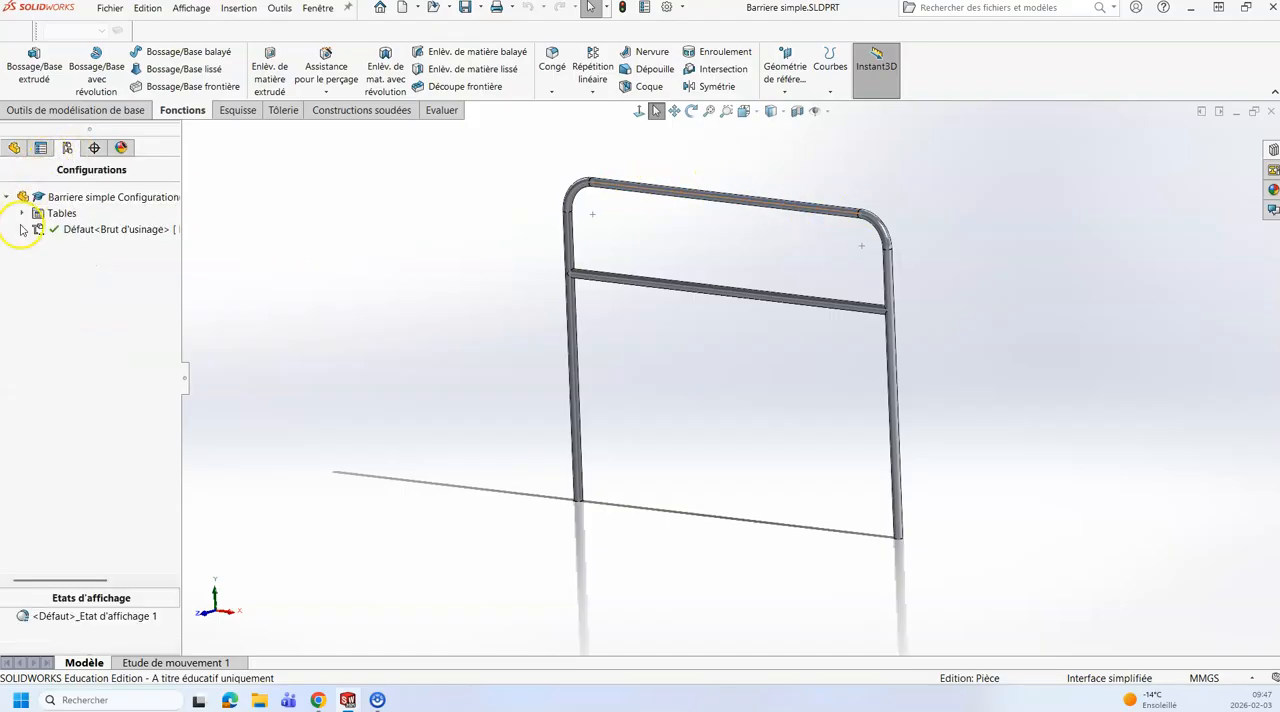
click(15, 148)
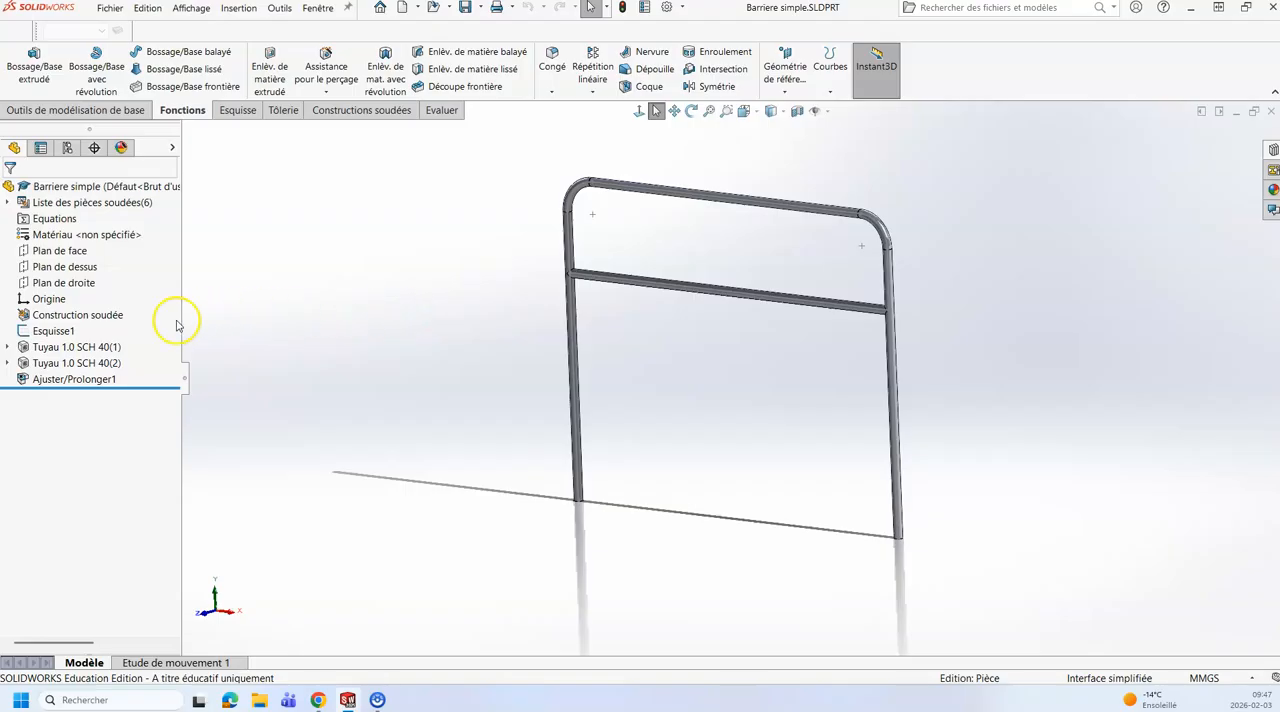
click(63, 331)
click(81, 291)
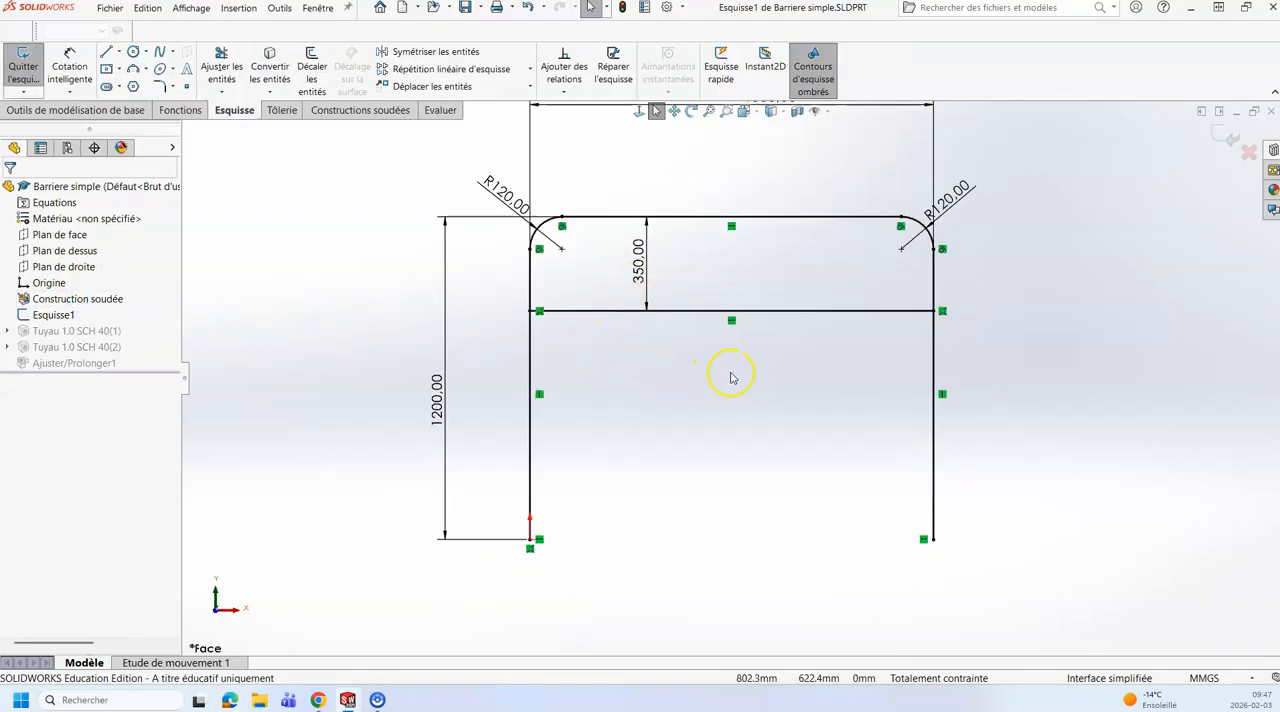
scroll(731, 372, up, 1)
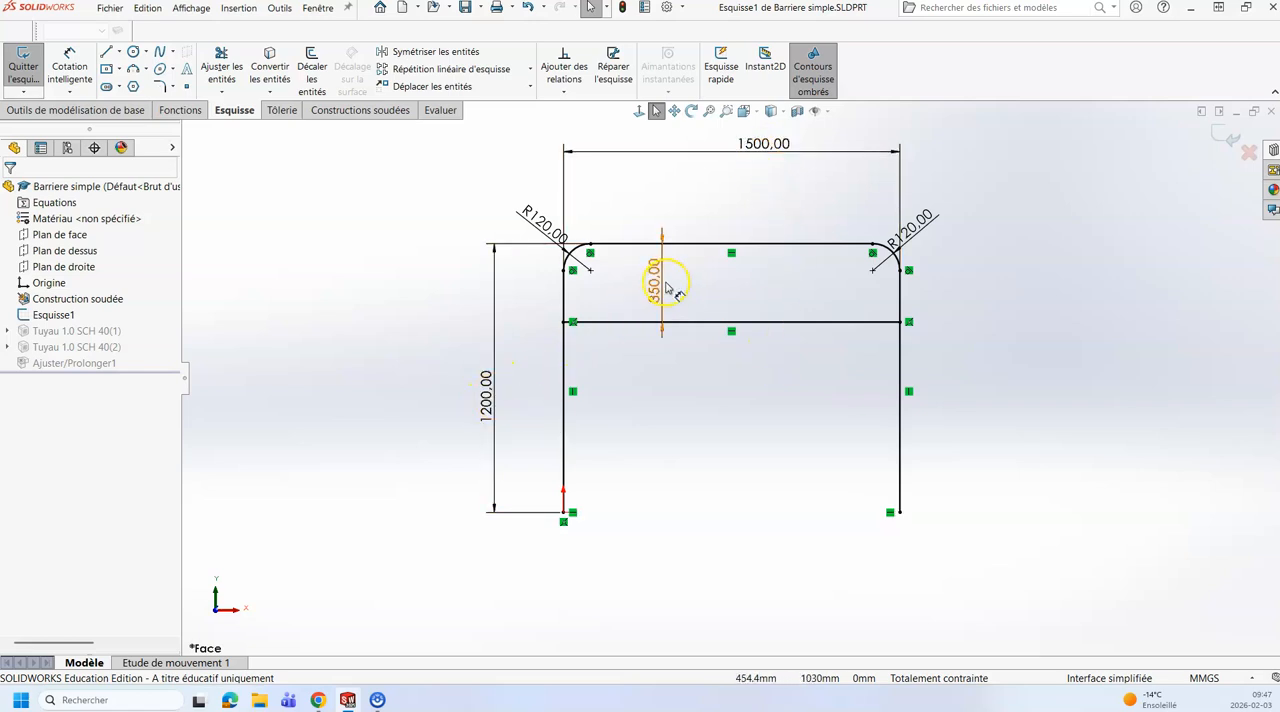
Step: Rename the barrier's overall height dimension in the sketch to "Hauteur totale"
click(487, 401)
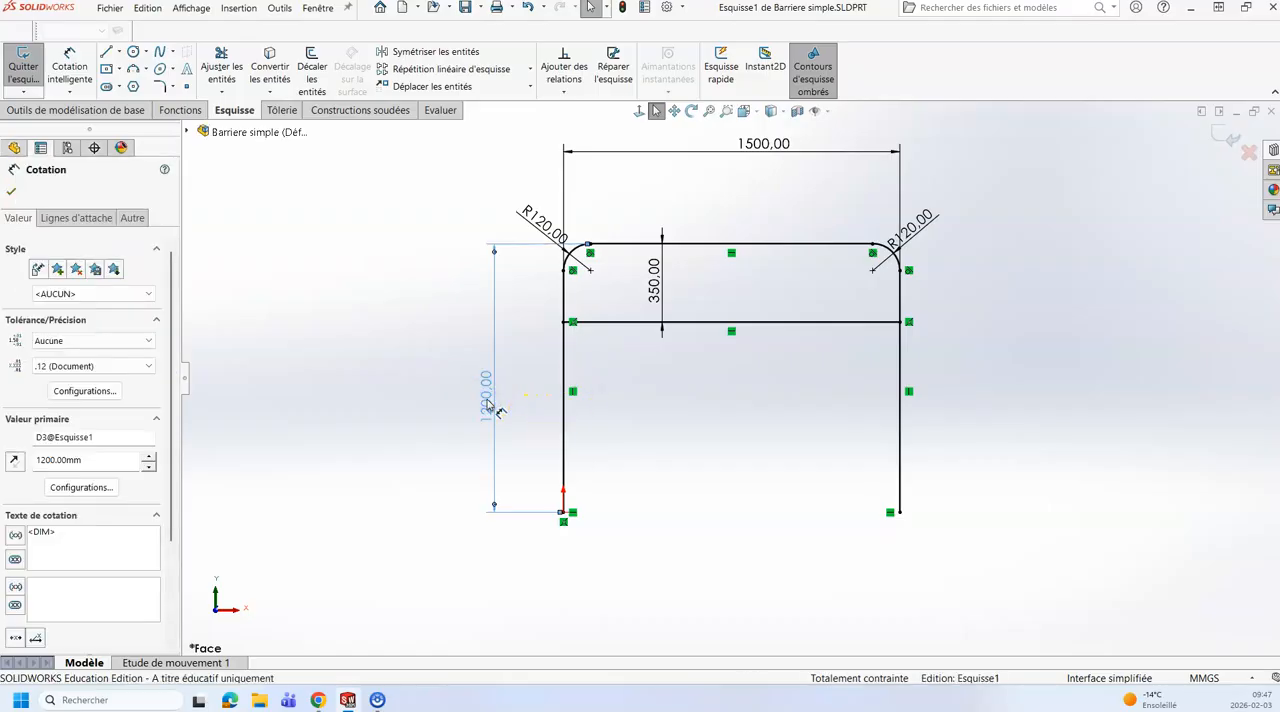
double_click(487, 401)
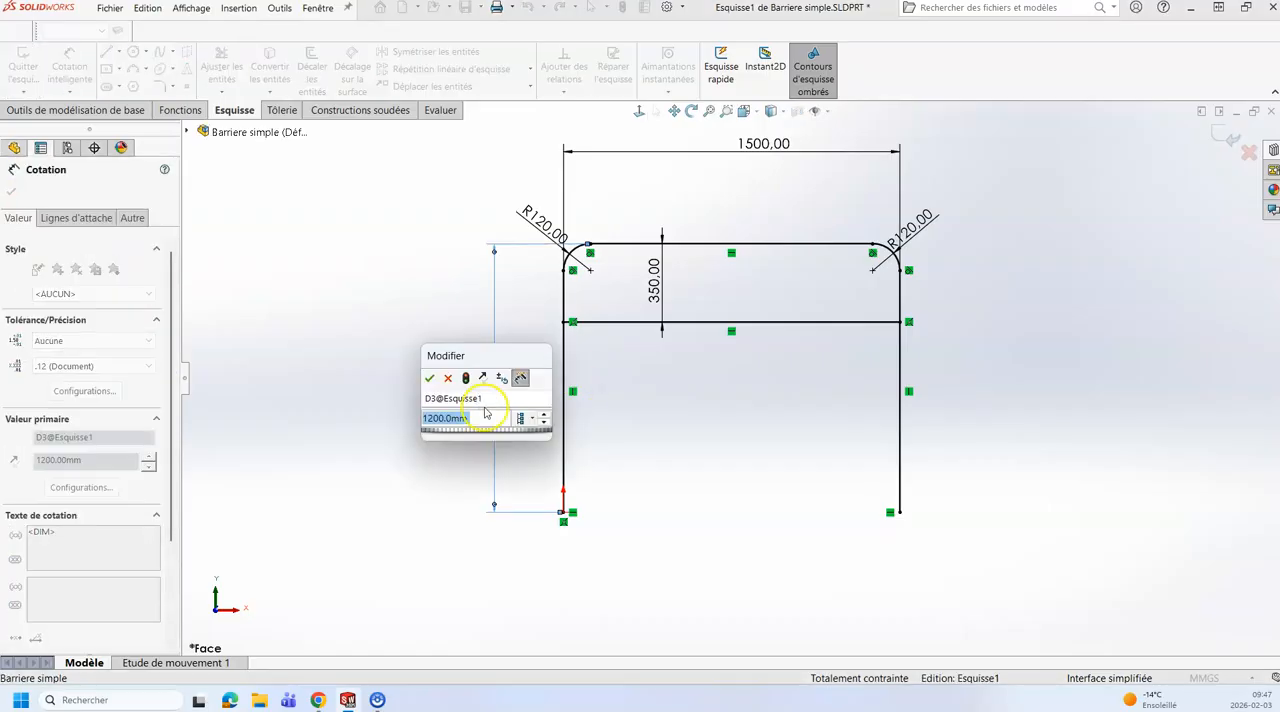
click(436, 398)
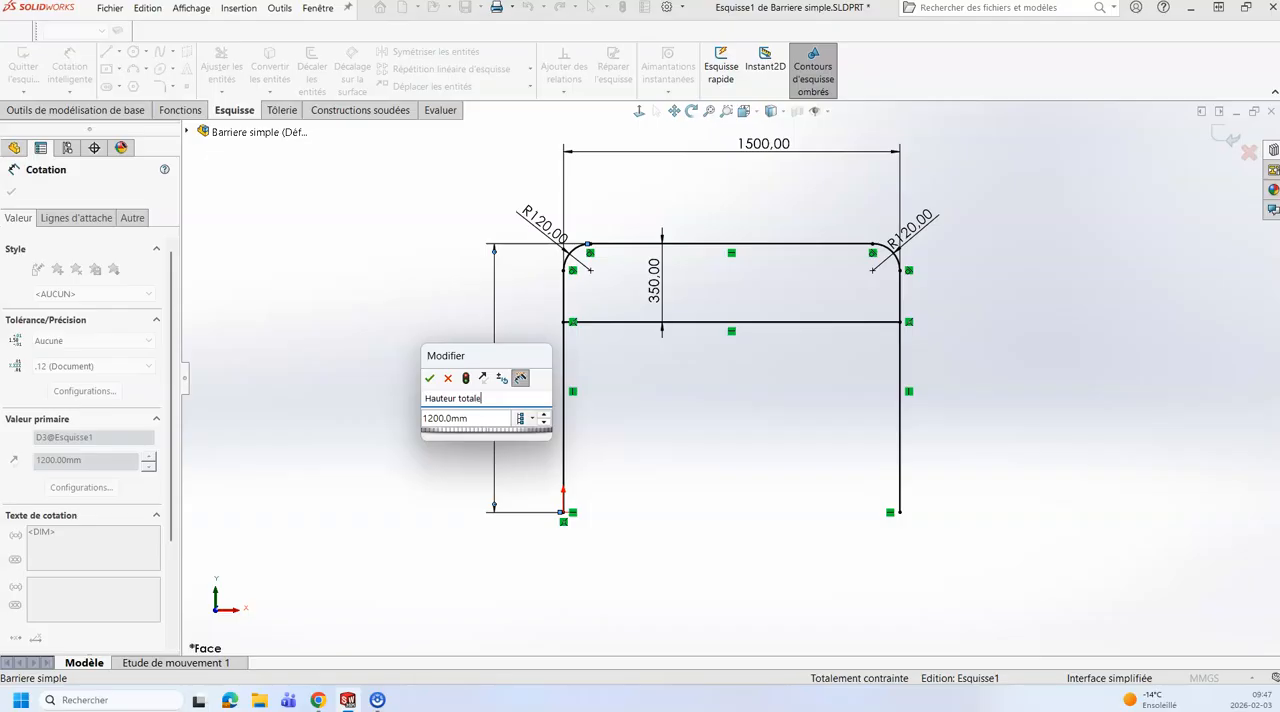
key(Return)
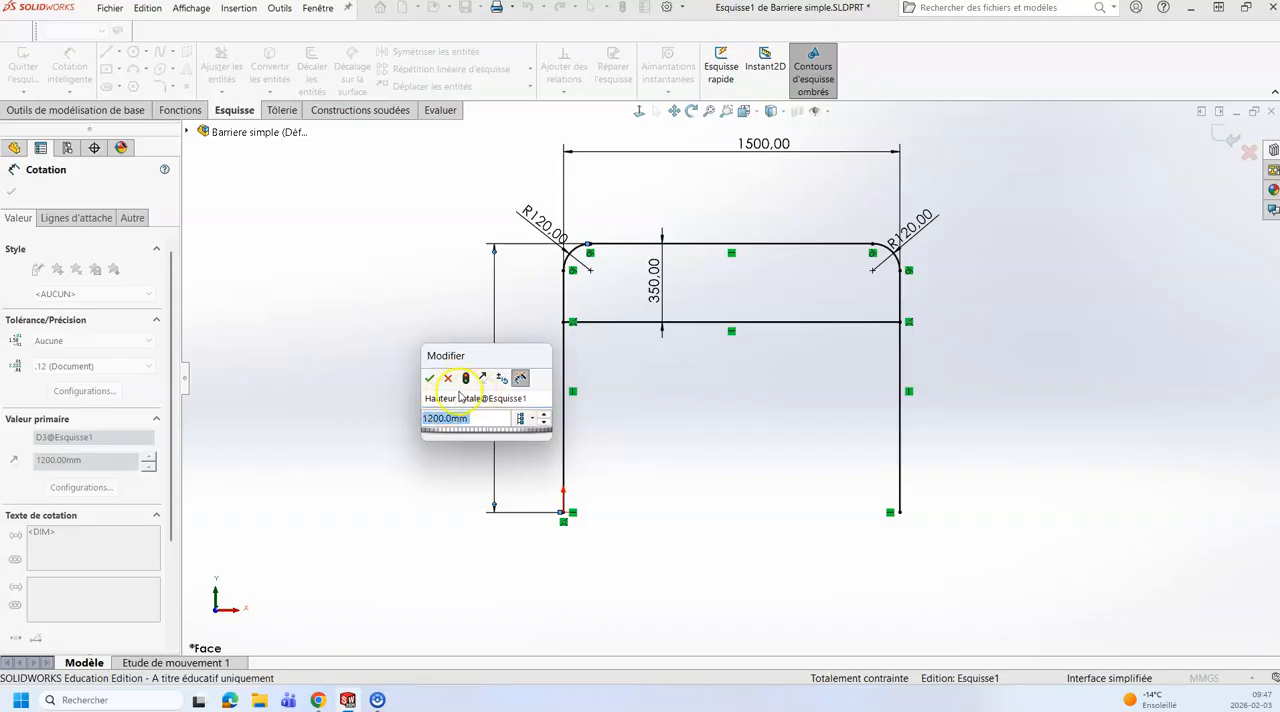
click(430, 379)
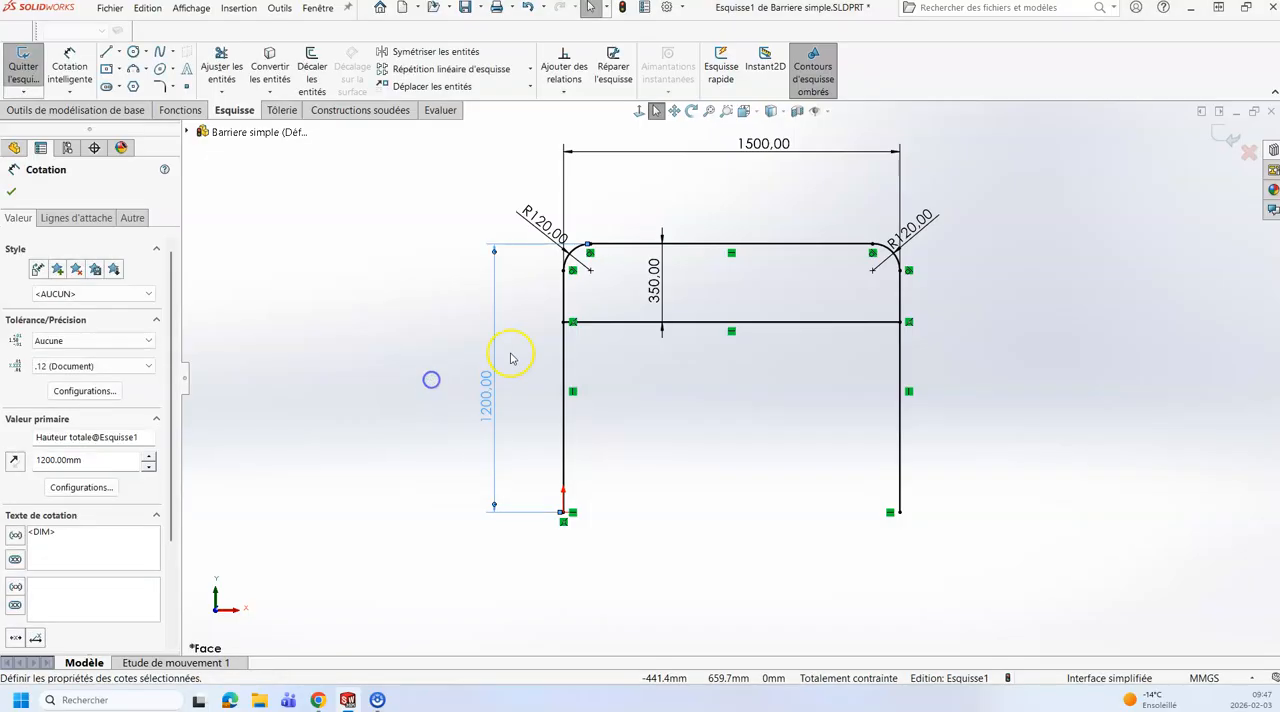
Step: Rename the dimension between the top rail and the middle rail to "Petite hauteur"
double_click(655, 290)
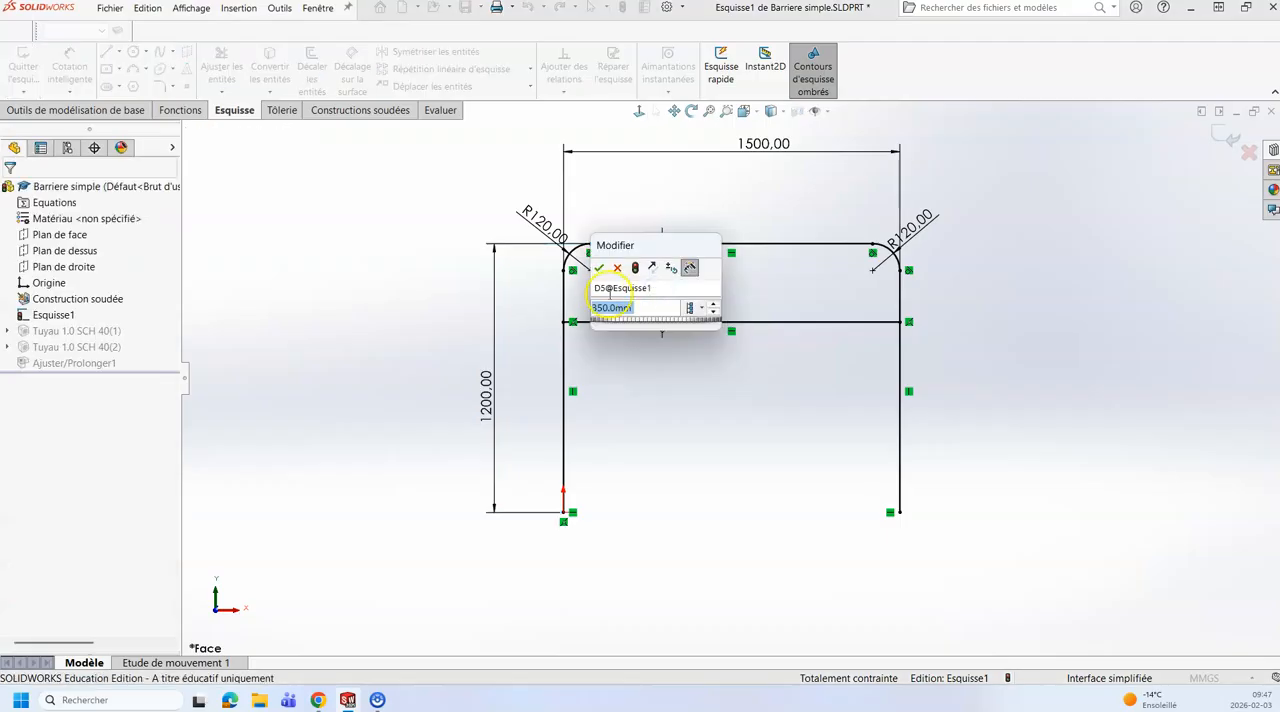
click(603, 287)
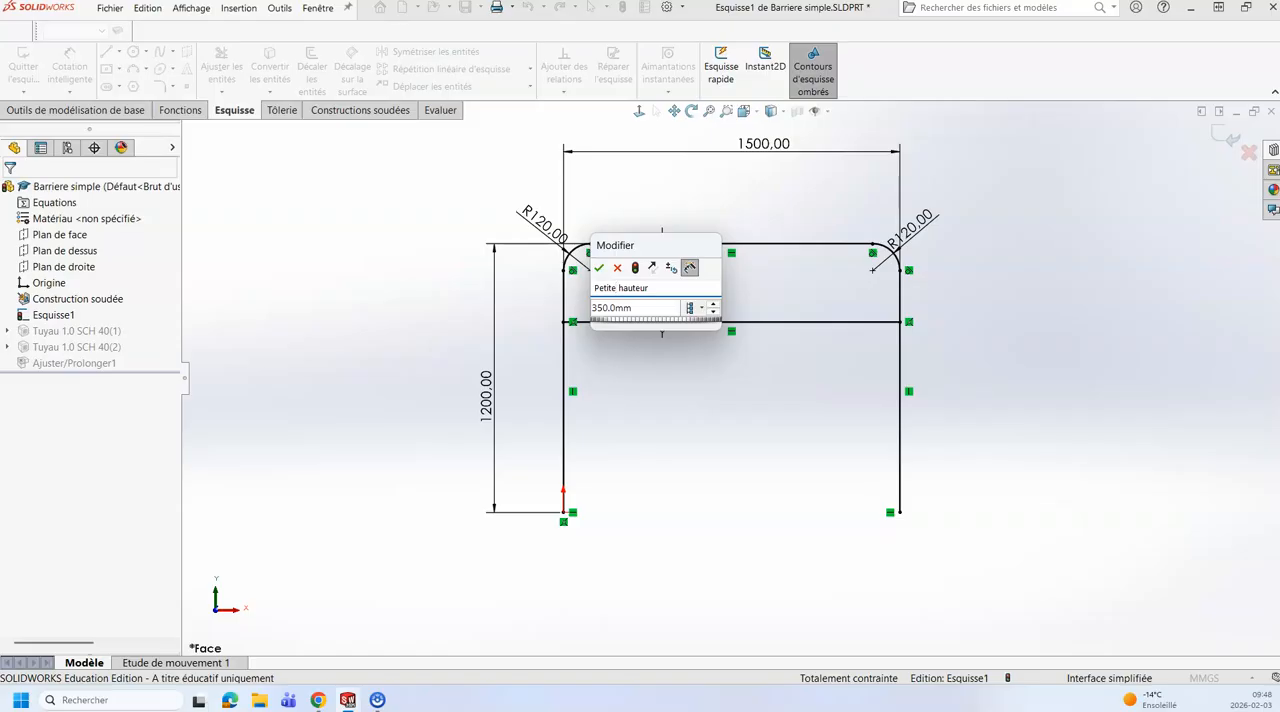
key(Tab)
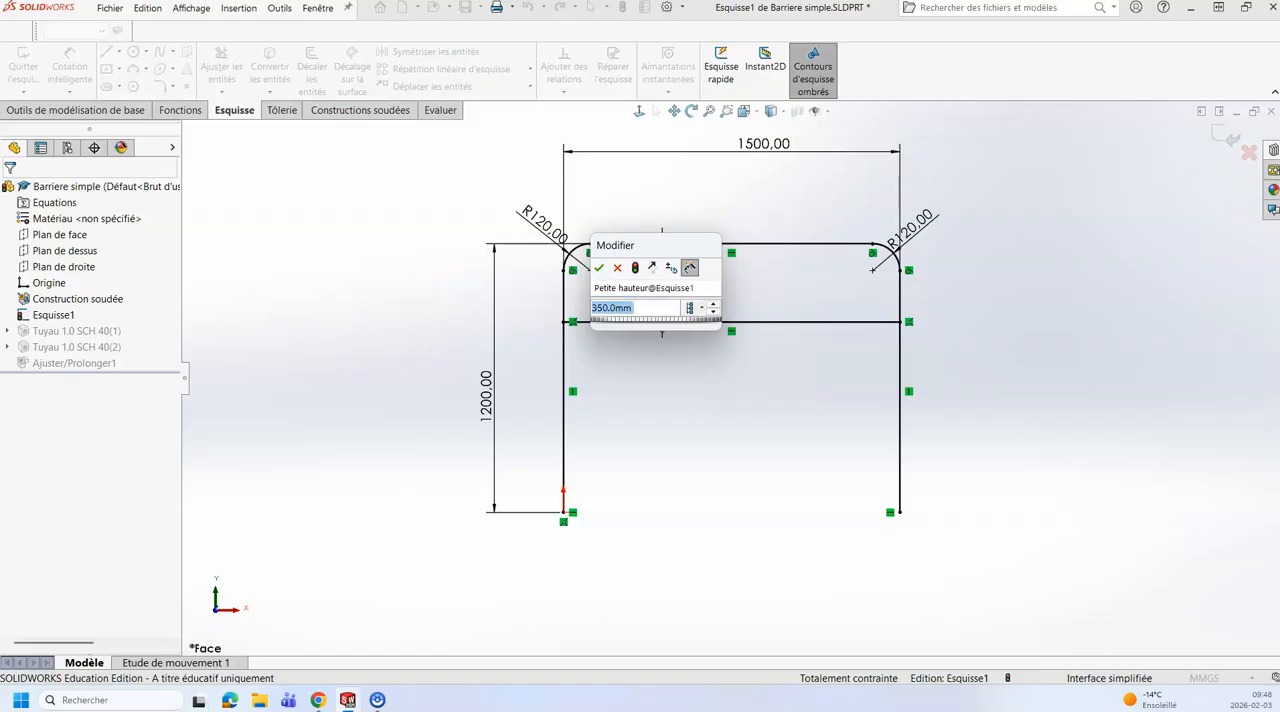
click(599, 269)
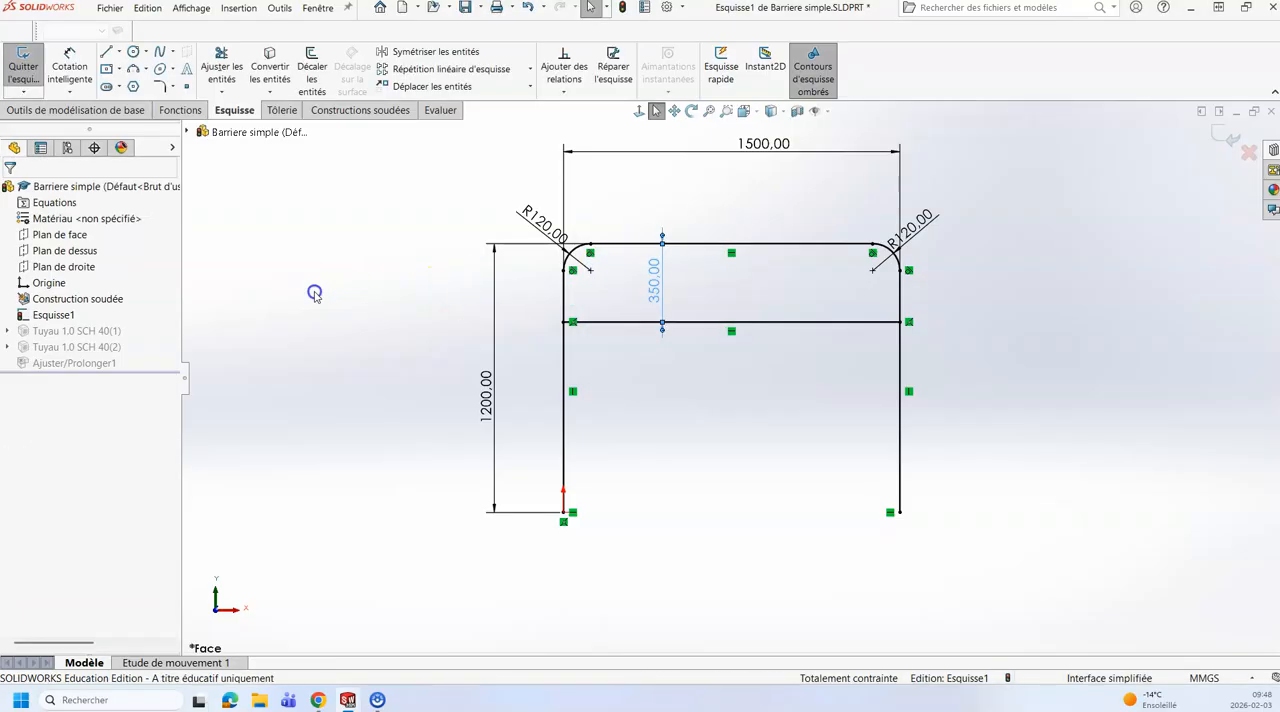
Step: Rename the barrier's overall width dimension to "Largeur totale" and exit the sketch
double_click(765, 148)
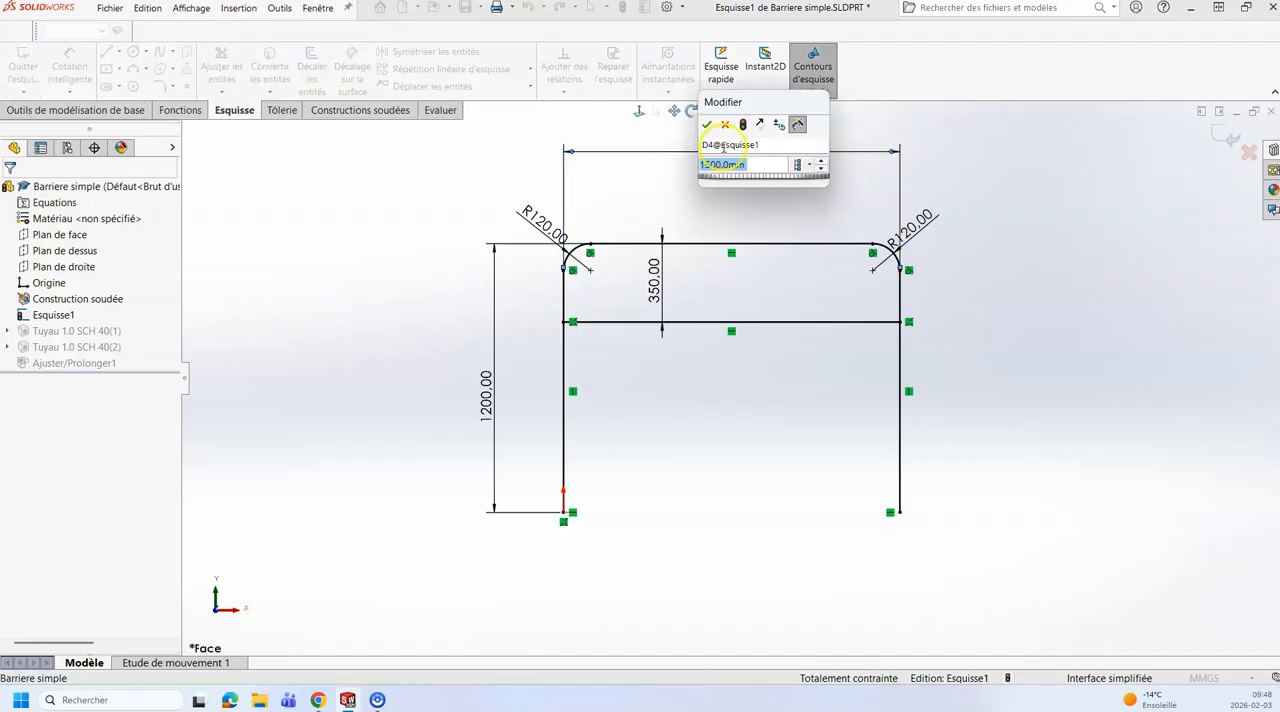
click(711, 146)
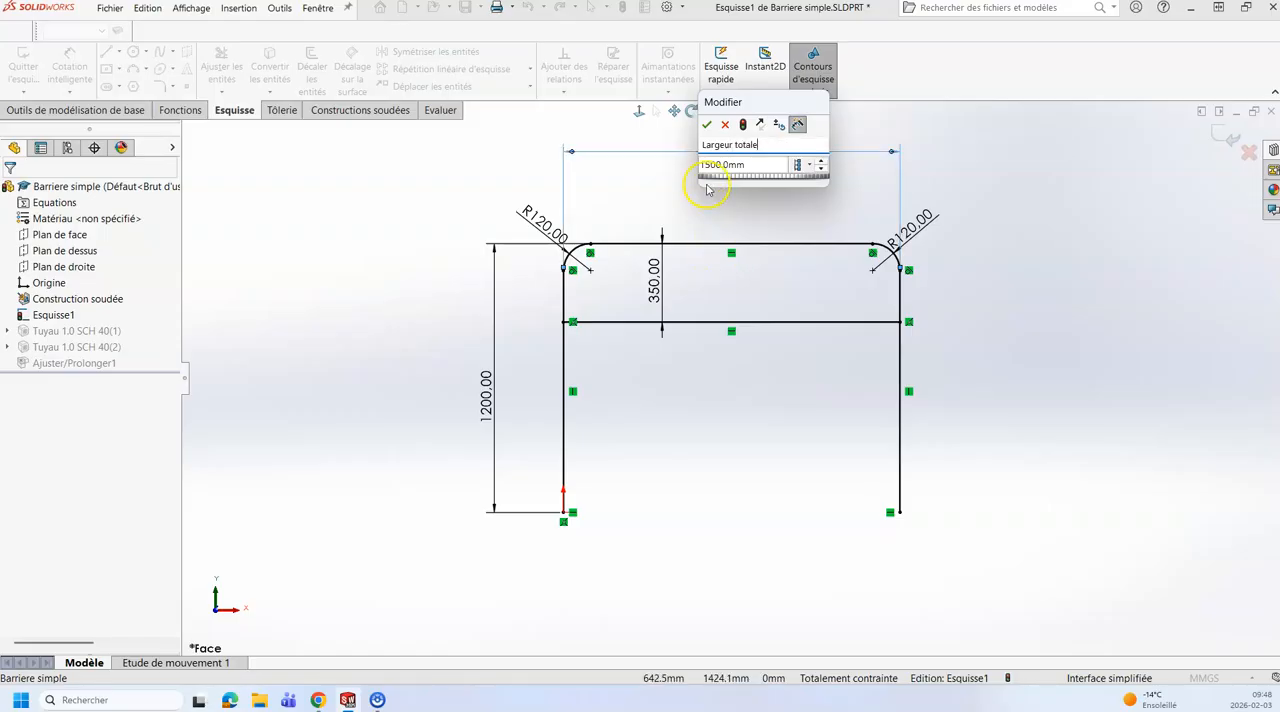
click(707, 125)
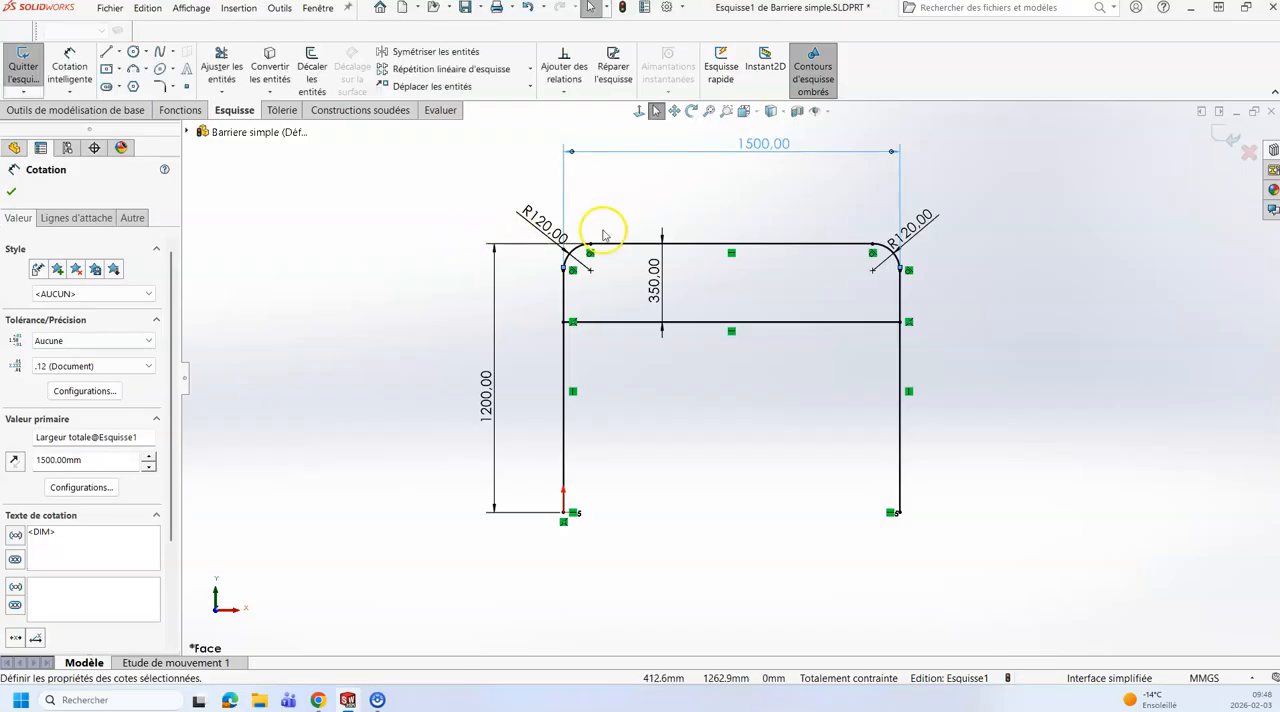
click(733, 428)
mouse_move(753, 428)
middle_down()
mouse_move(714, 429)
mouse_move(709, 449)
middle_up()
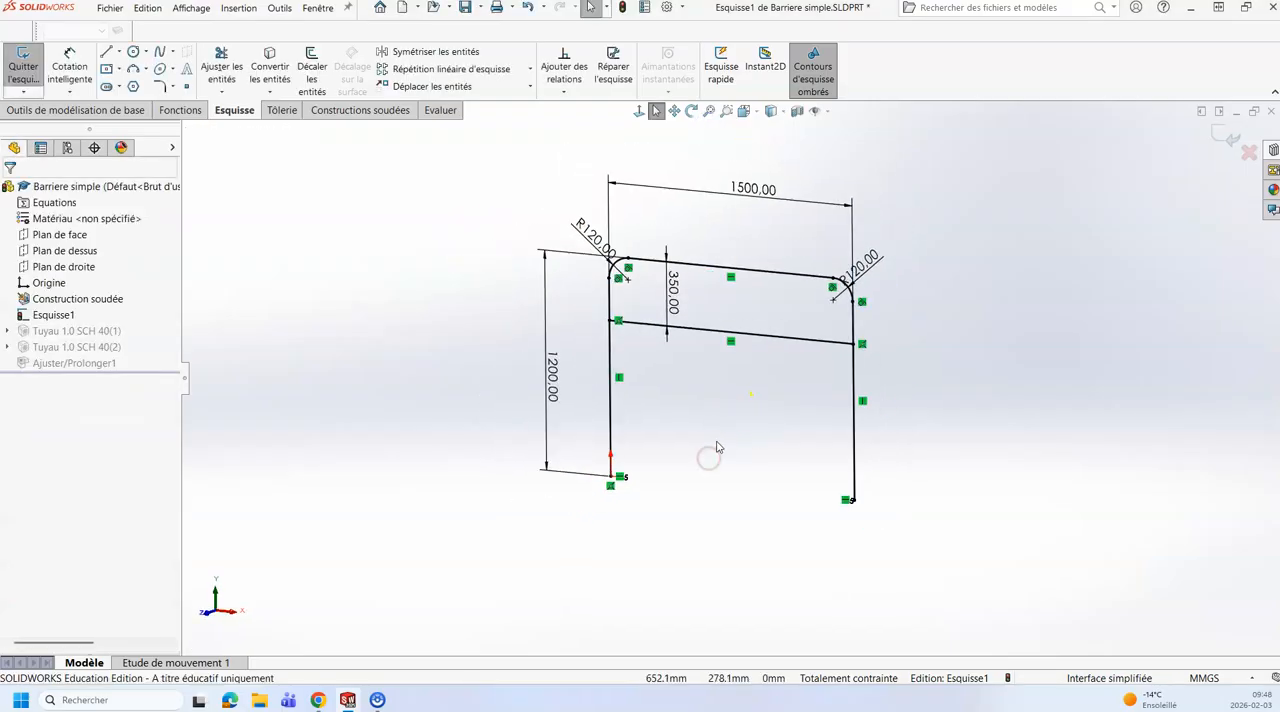
click(1221, 135)
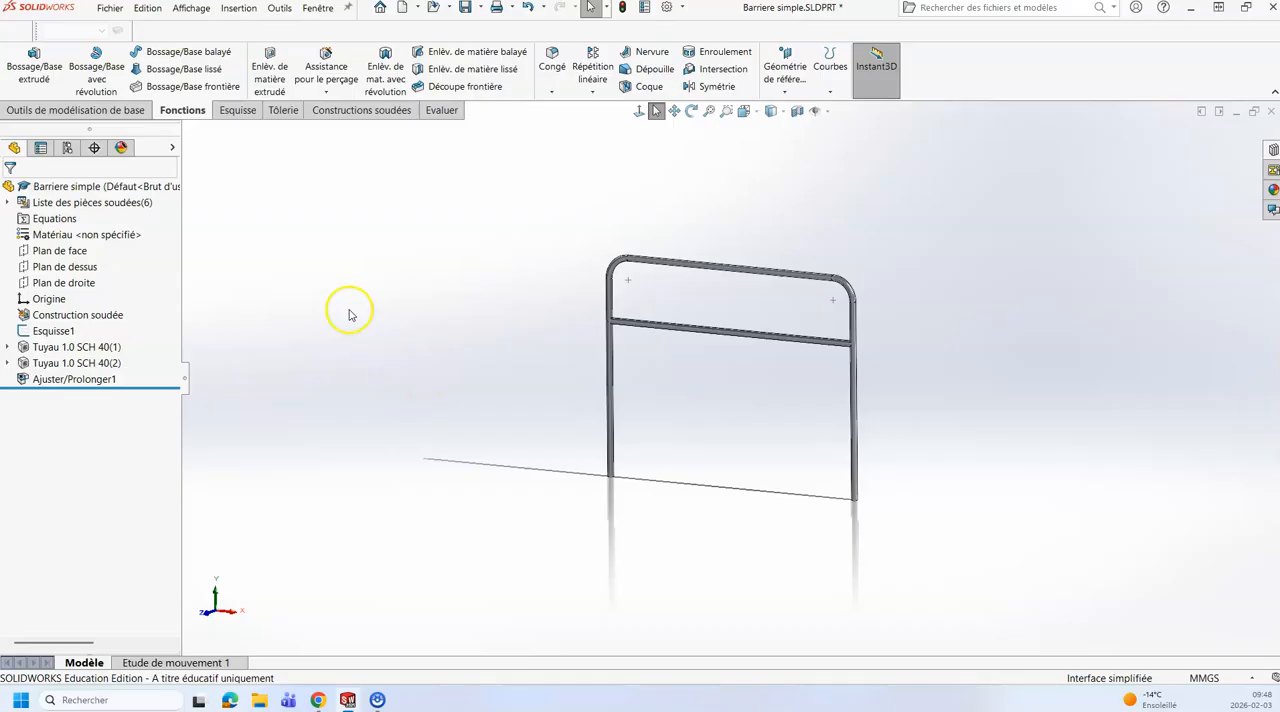
Step: Add a new configuration named "Longue" to the Barriere simple part
click(68, 148)
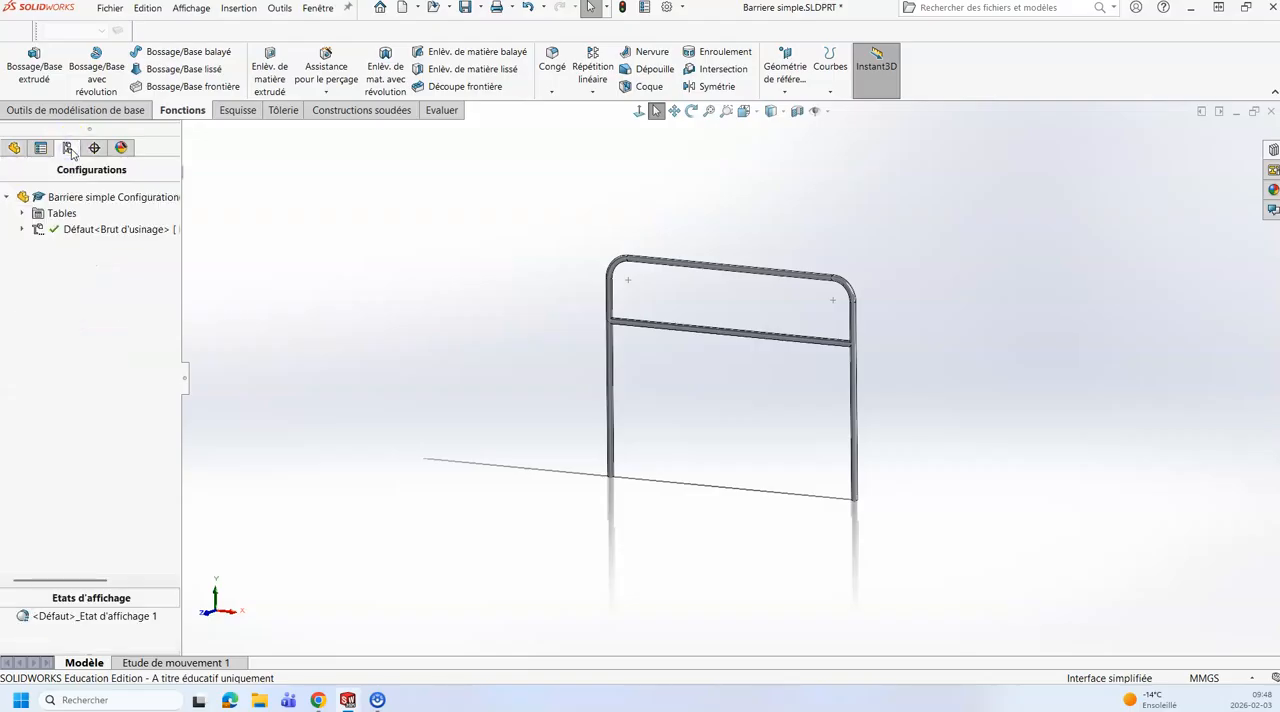
right_click(62, 199)
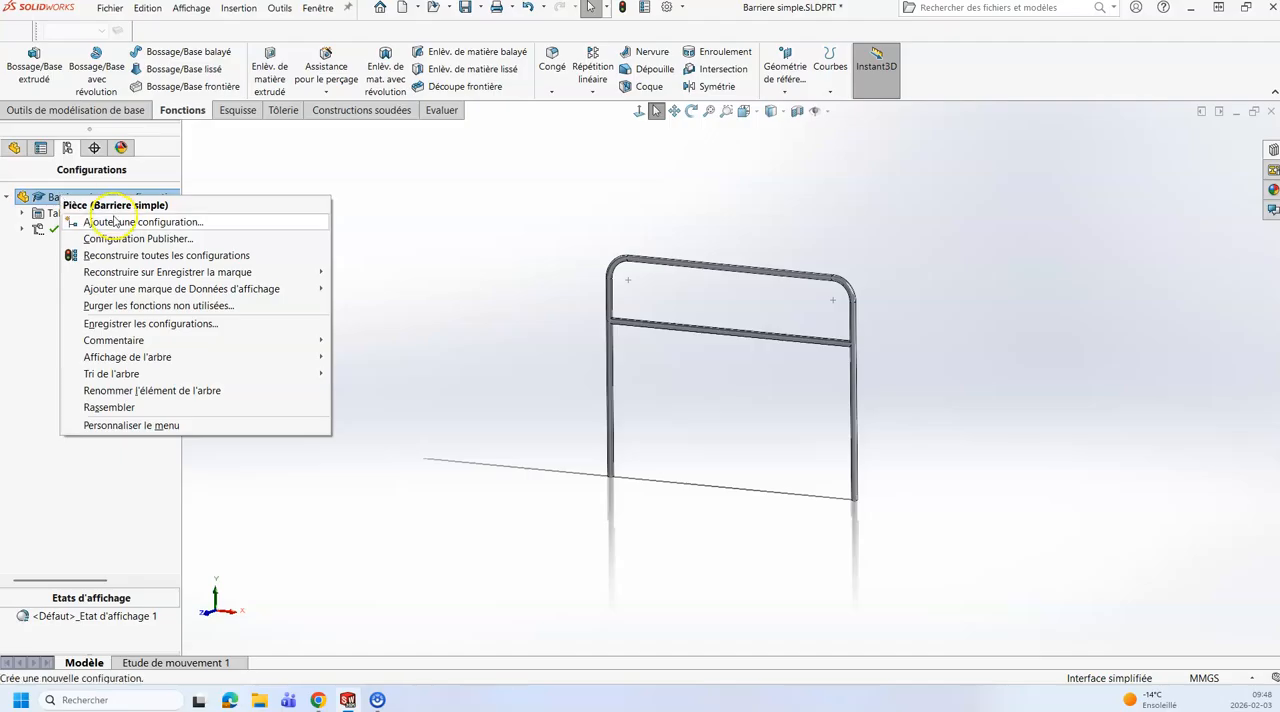
click(116, 223)
click(120, 245)
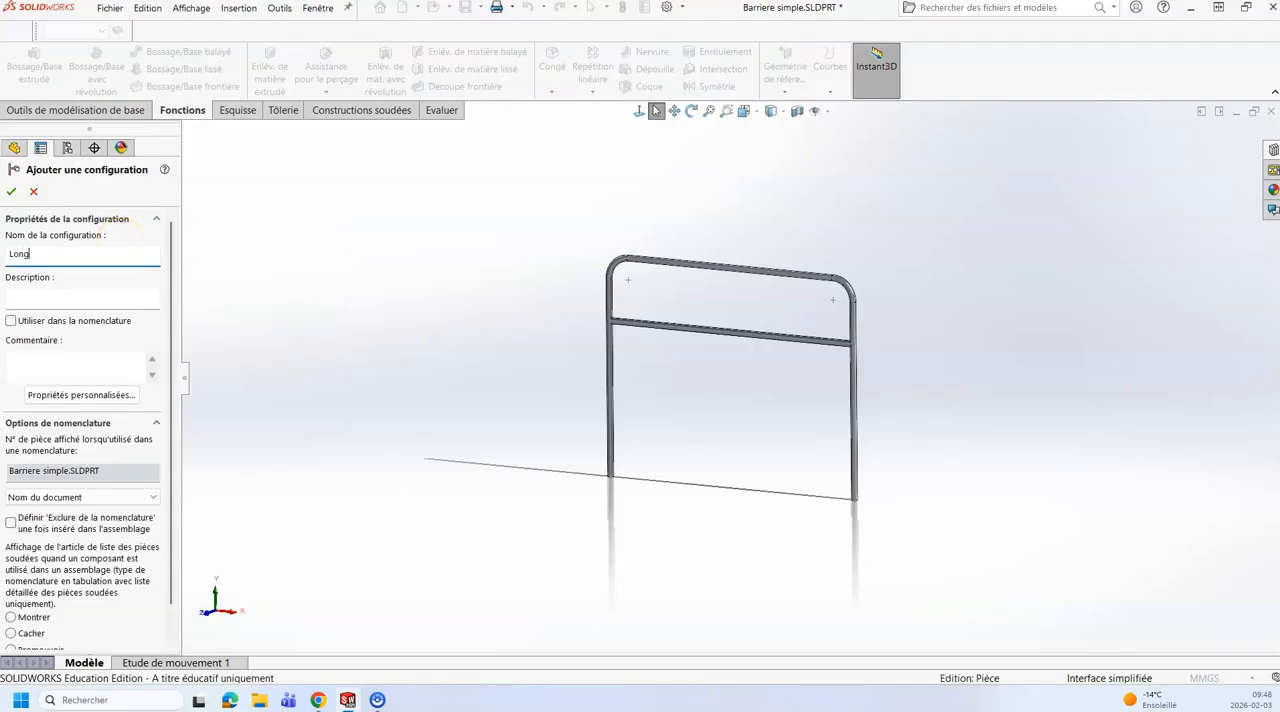
key(Return)
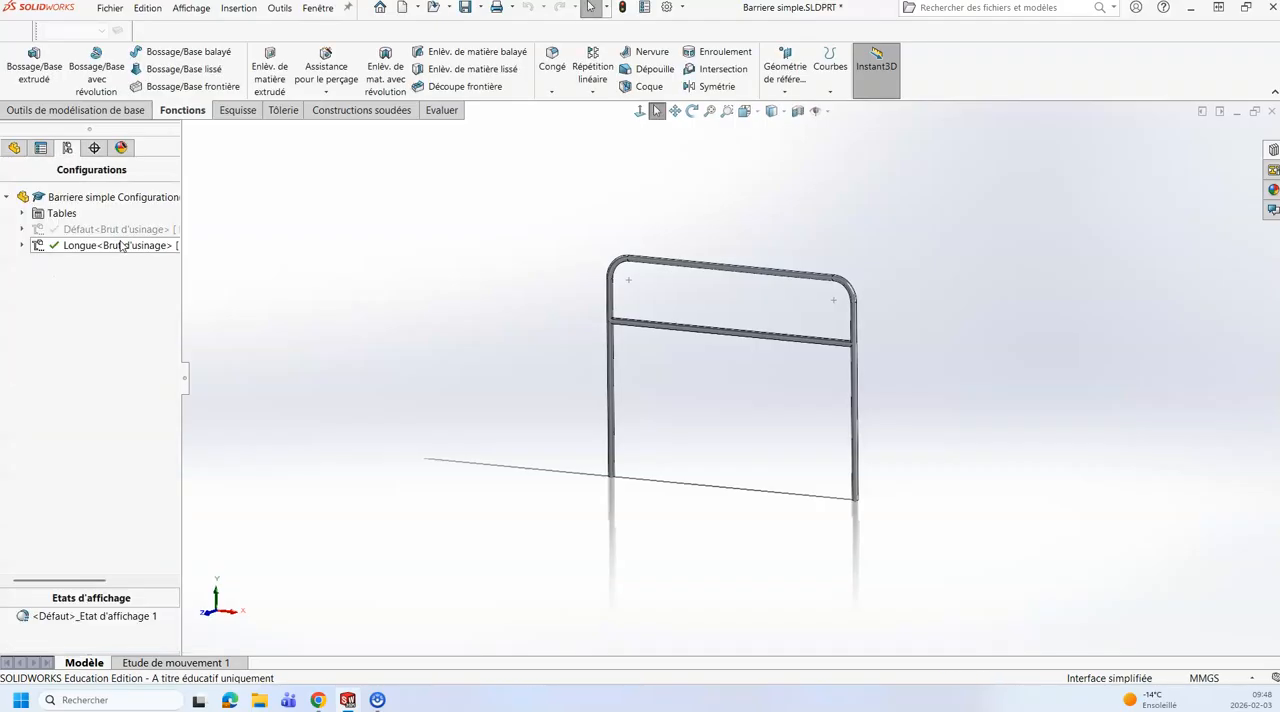
Step: Add a second configuration named "Courte" to the part
click(93, 225)
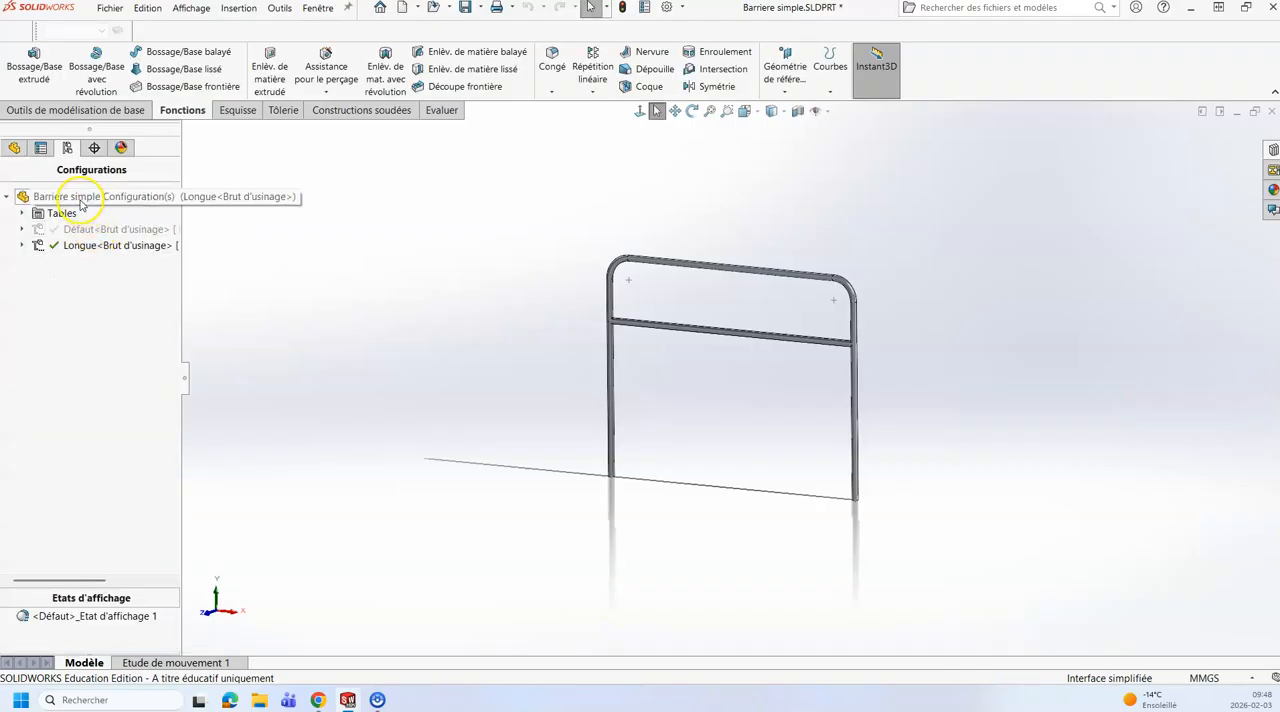
right_click(84, 198)
click(110, 228)
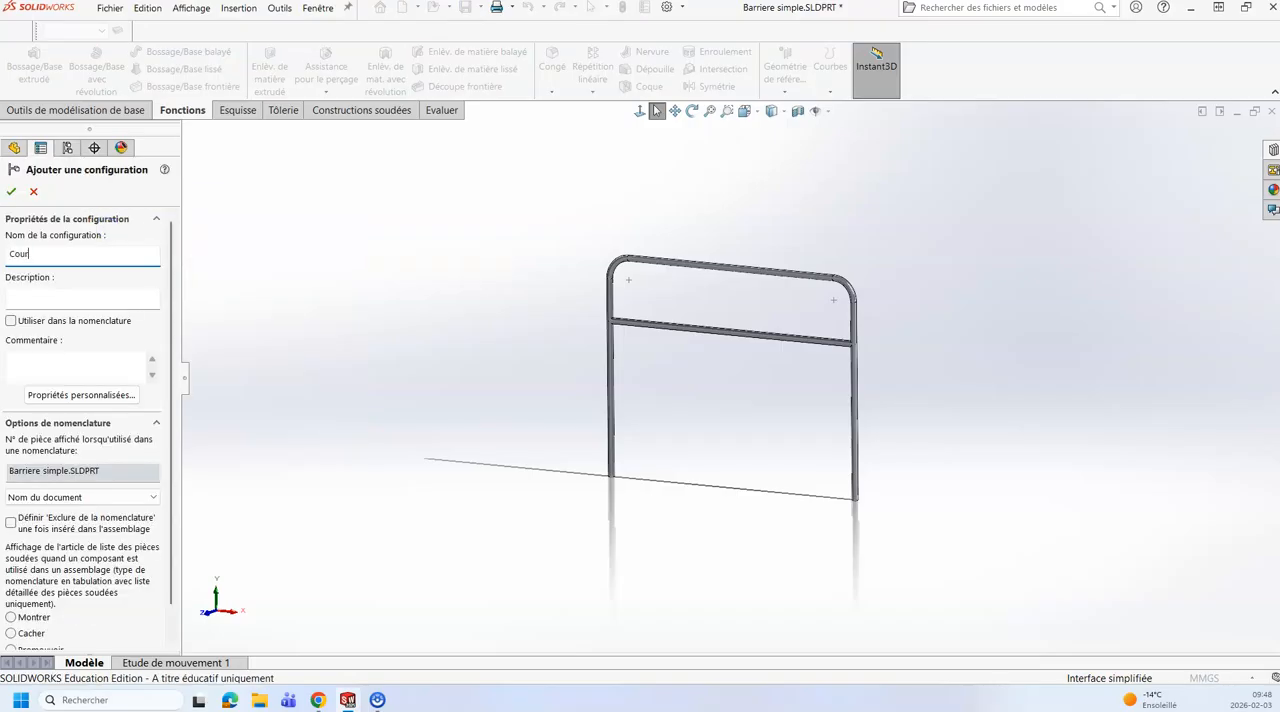
key(Return)
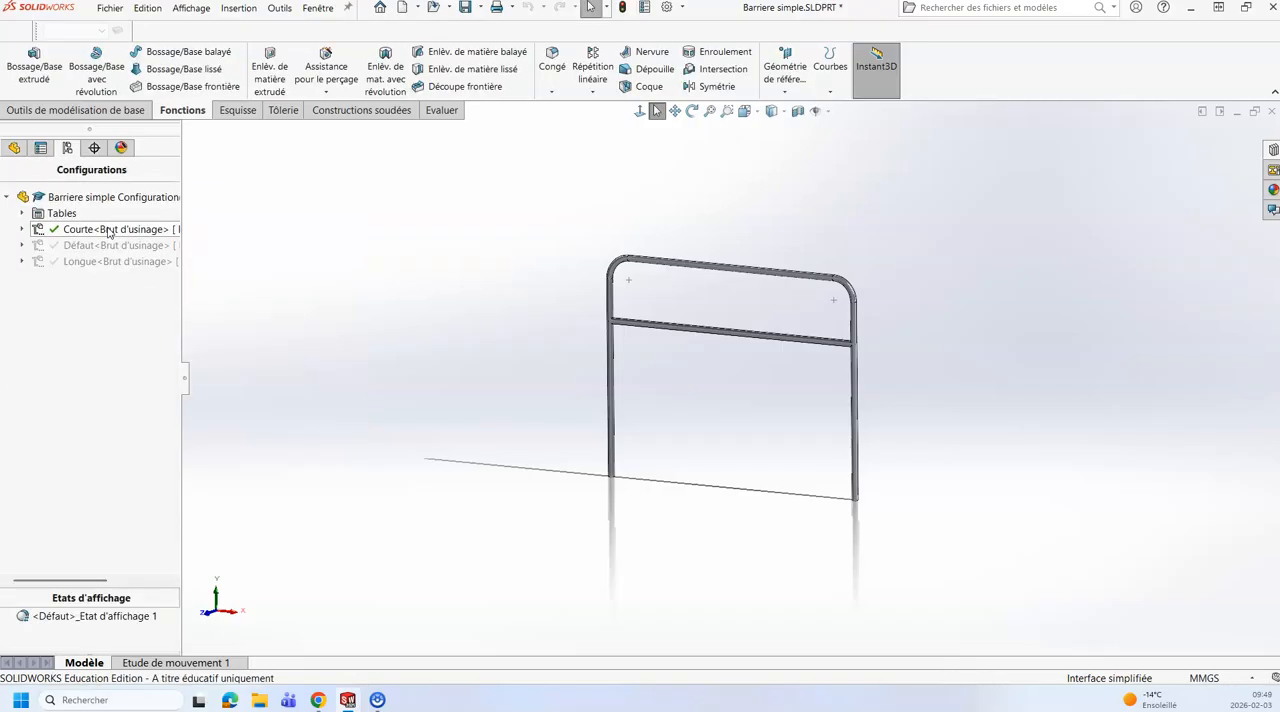
Step: Add a third configuration named "Moyenne" to the part
right_click(80, 198)
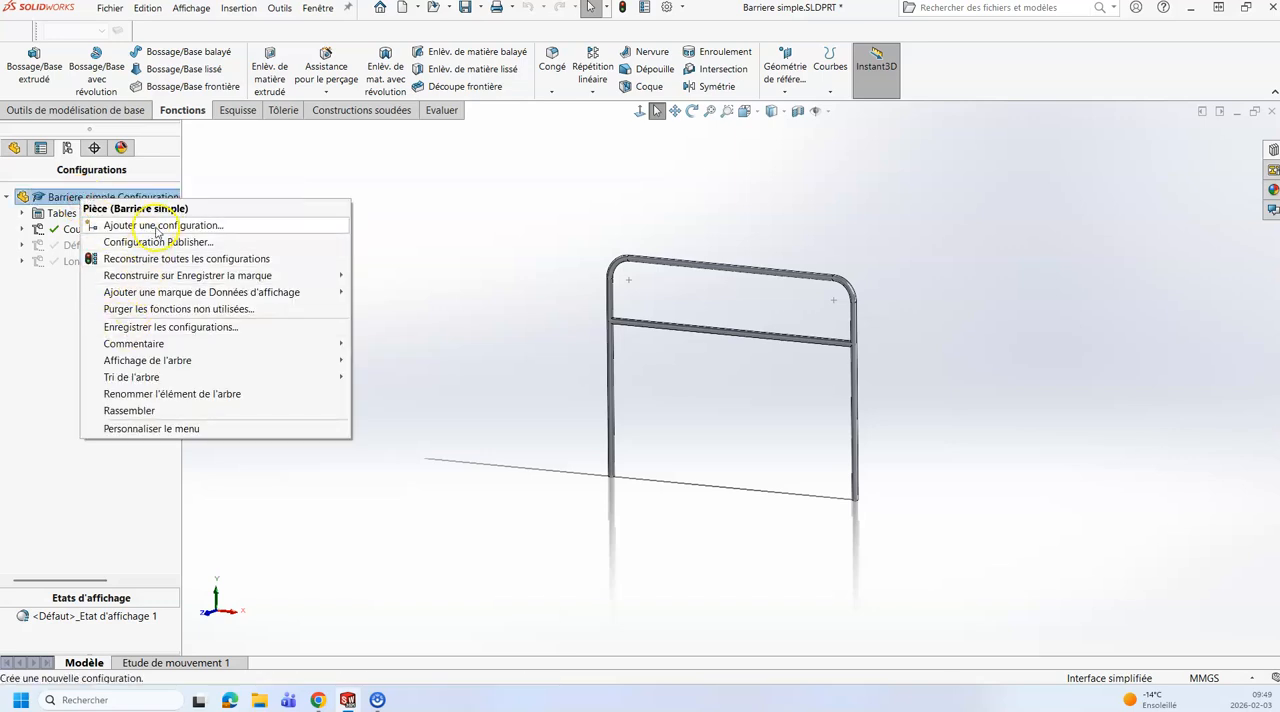
click(143, 226)
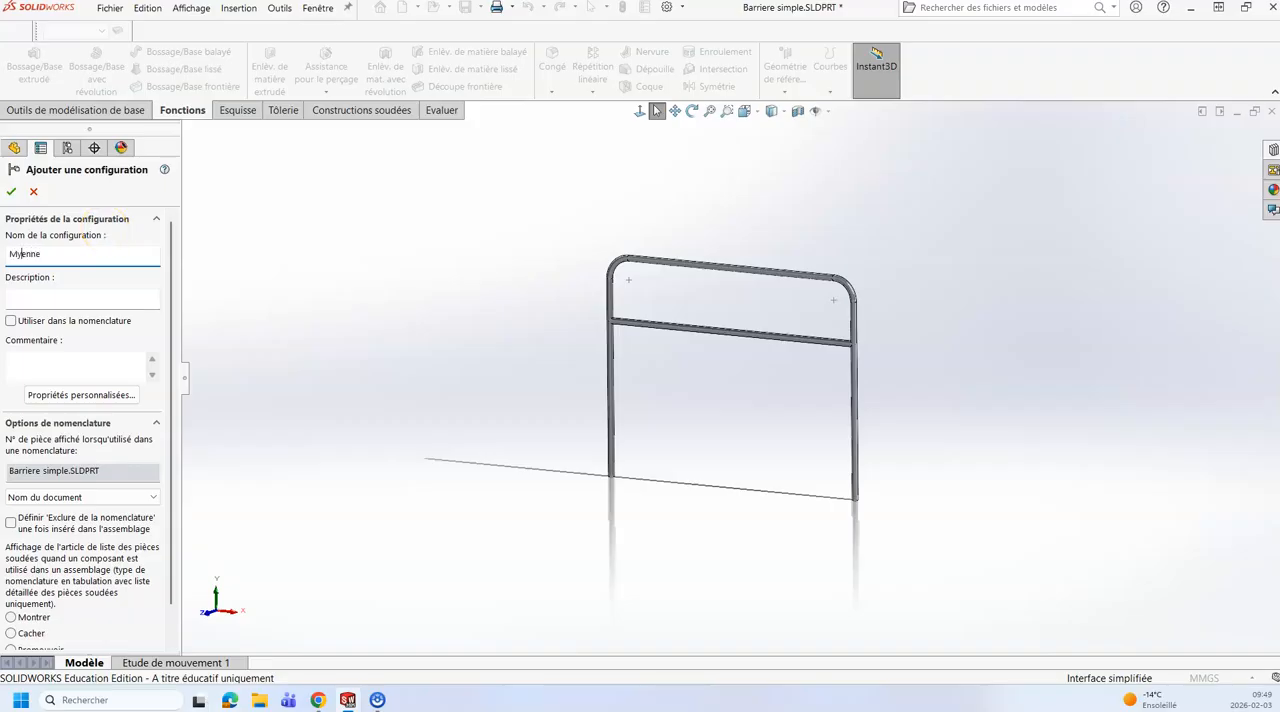
key(Return)
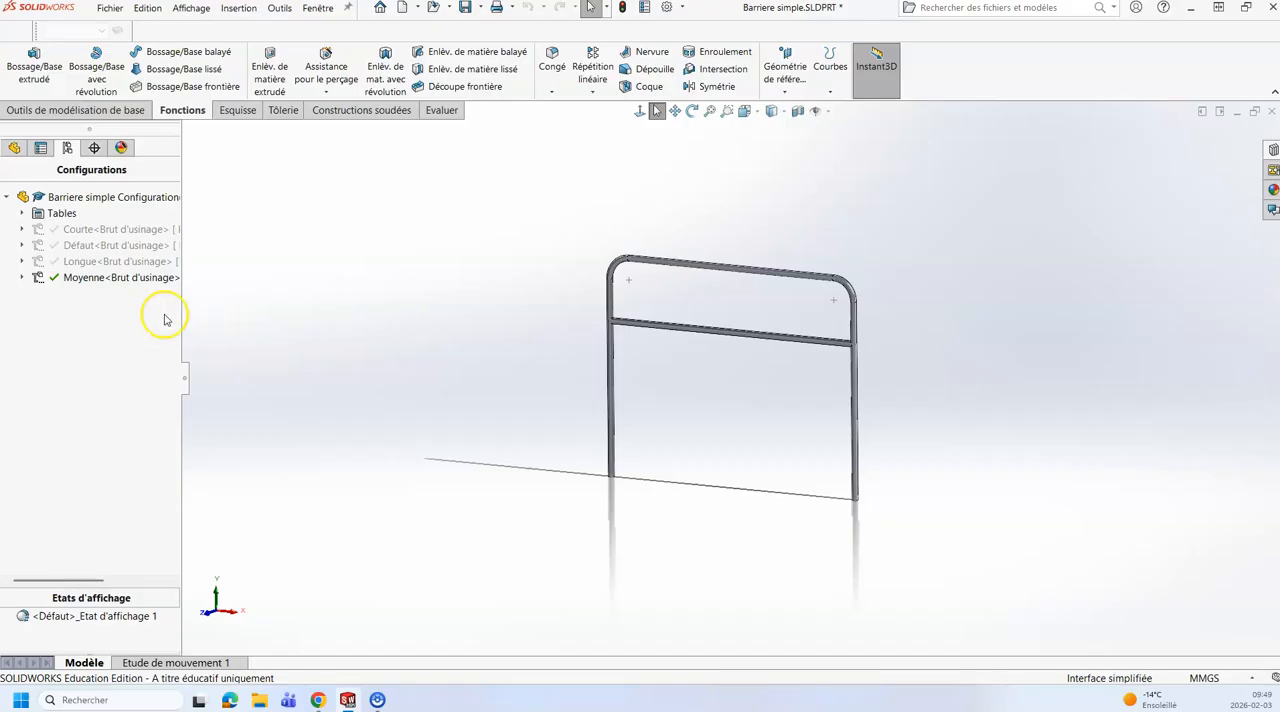
Step: Activate the Longue configuration and open Esquisse1 for editing
double_click(84, 230)
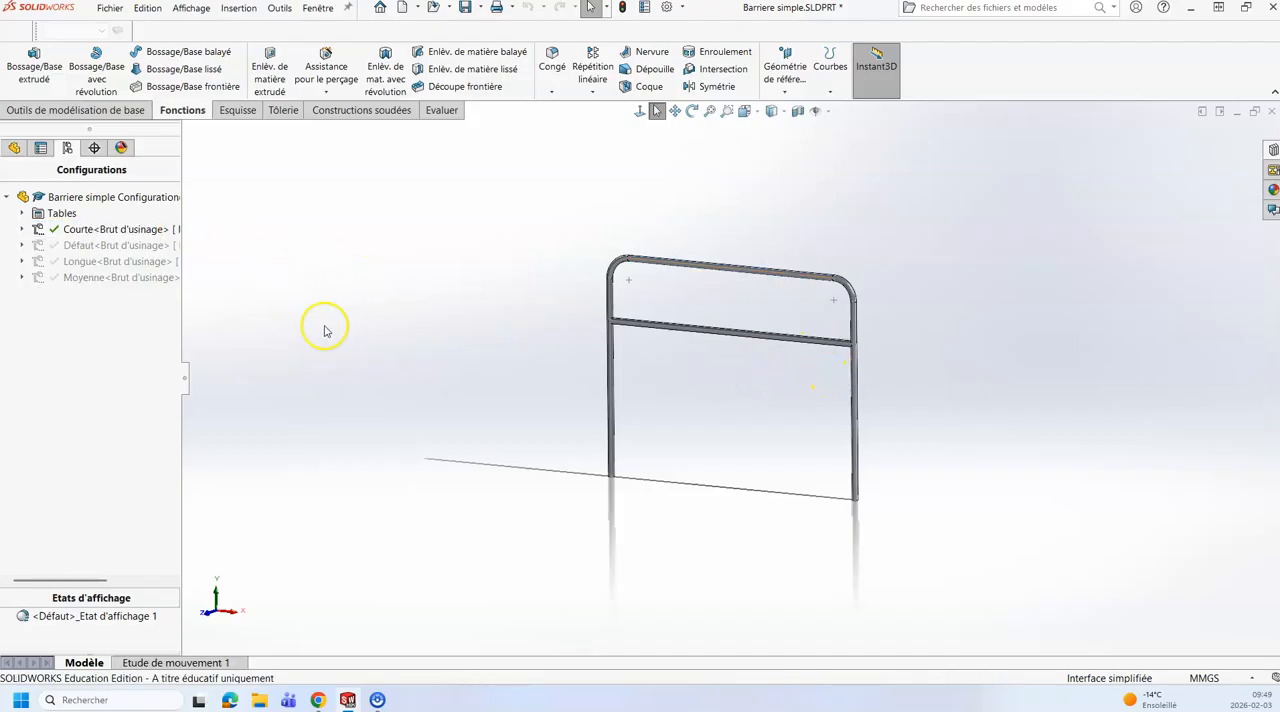
double_click(84, 262)
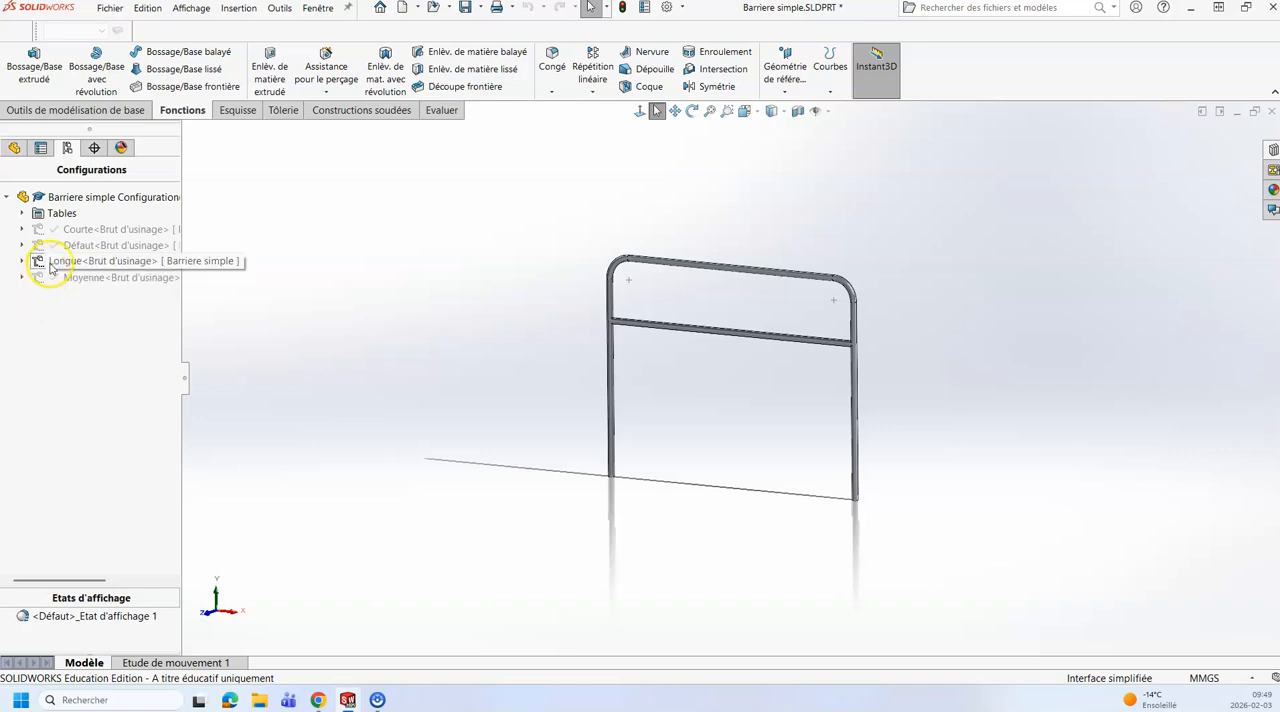
click(15, 150)
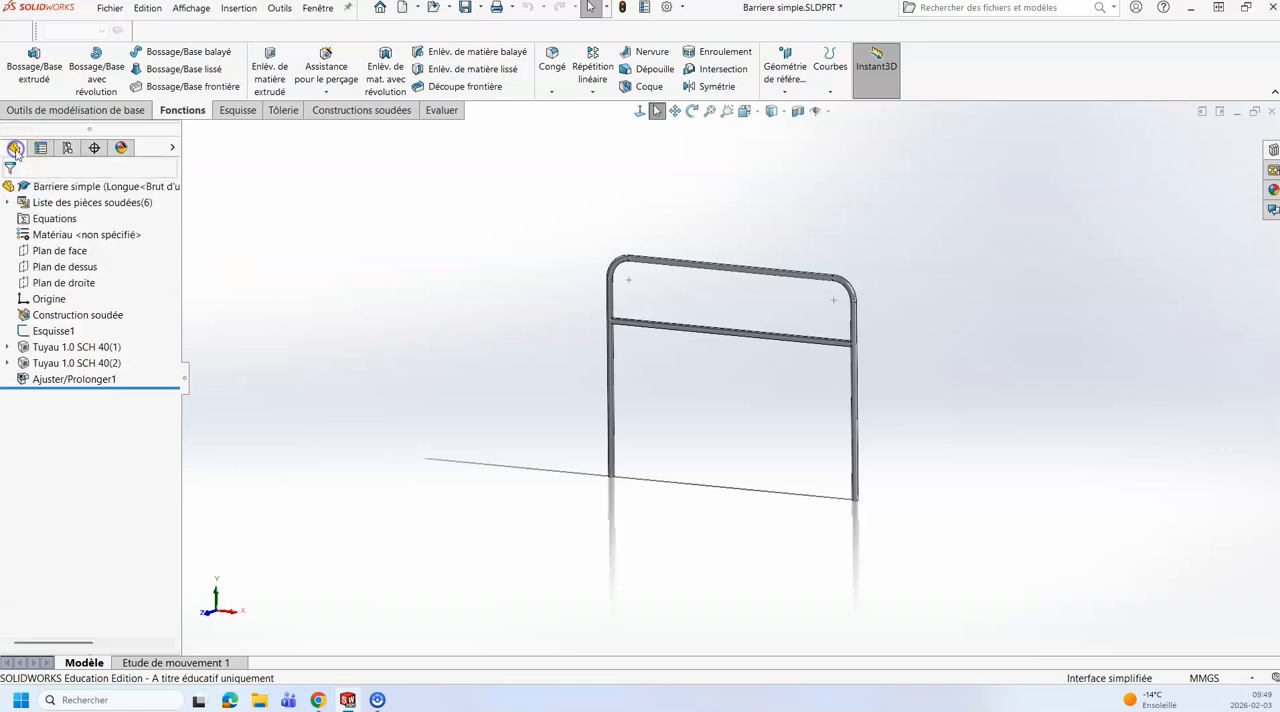
click(54, 331)
click(82, 294)
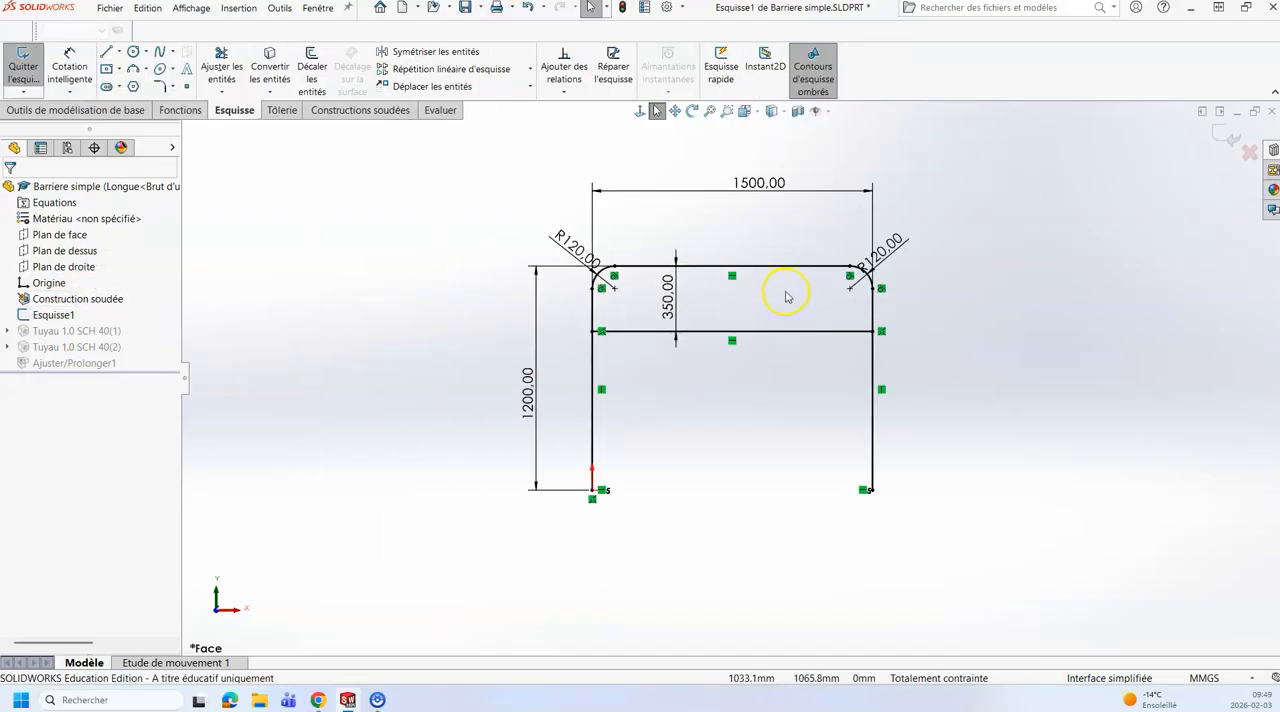
Step: Set the Hauteur totale dimension of Esquisse1 to 1400 mm for the specified configuration Longue<Brut d'usinage> only
double_click(529, 403)
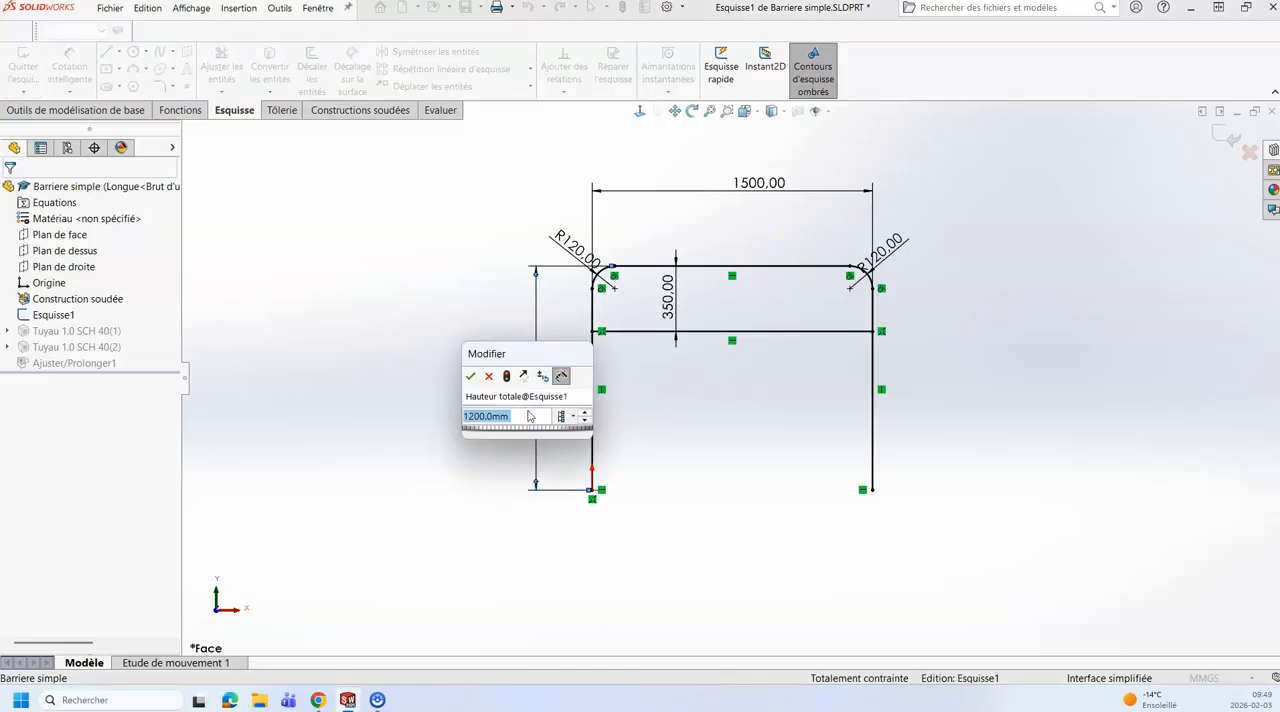
text(1400)
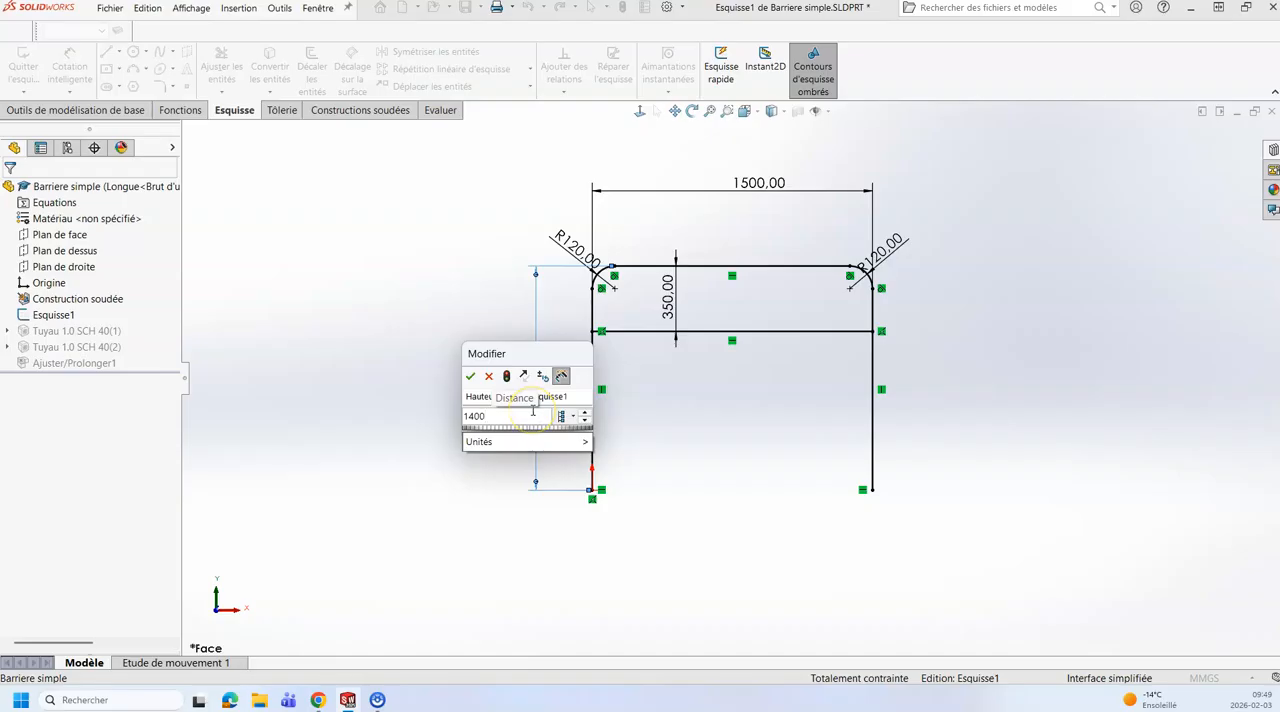
click(573, 416)
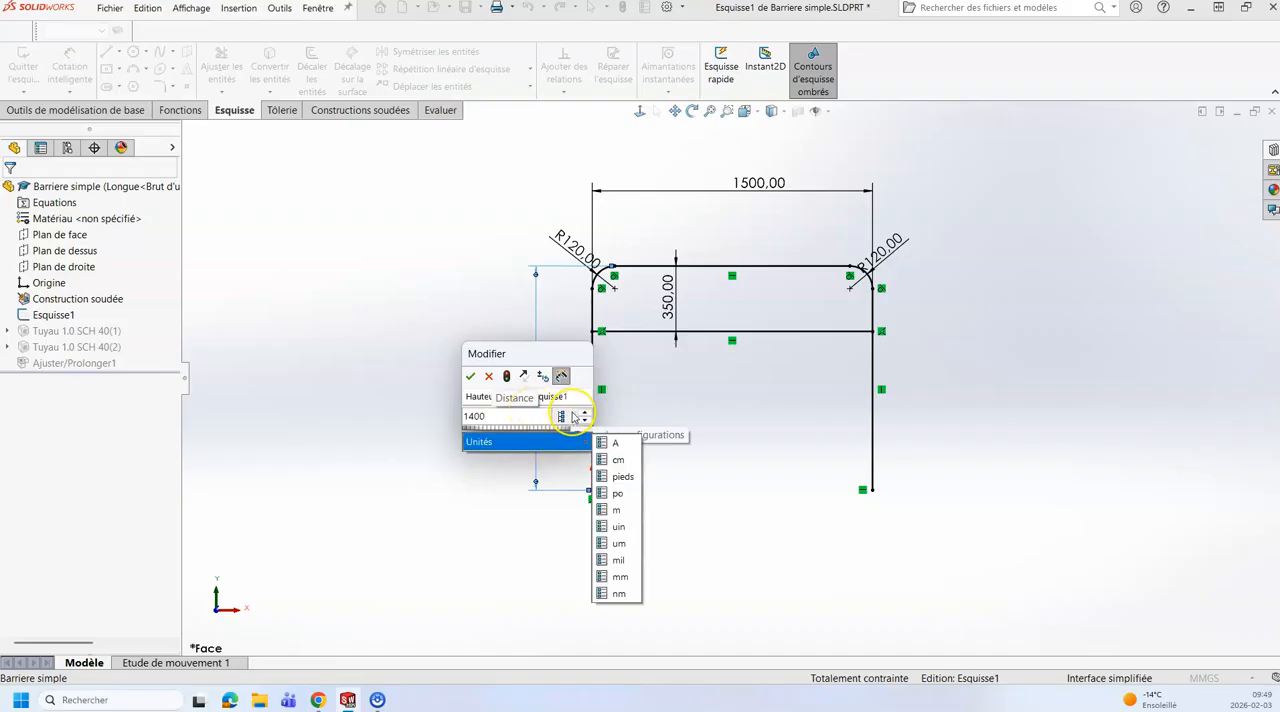
click(573, 416)
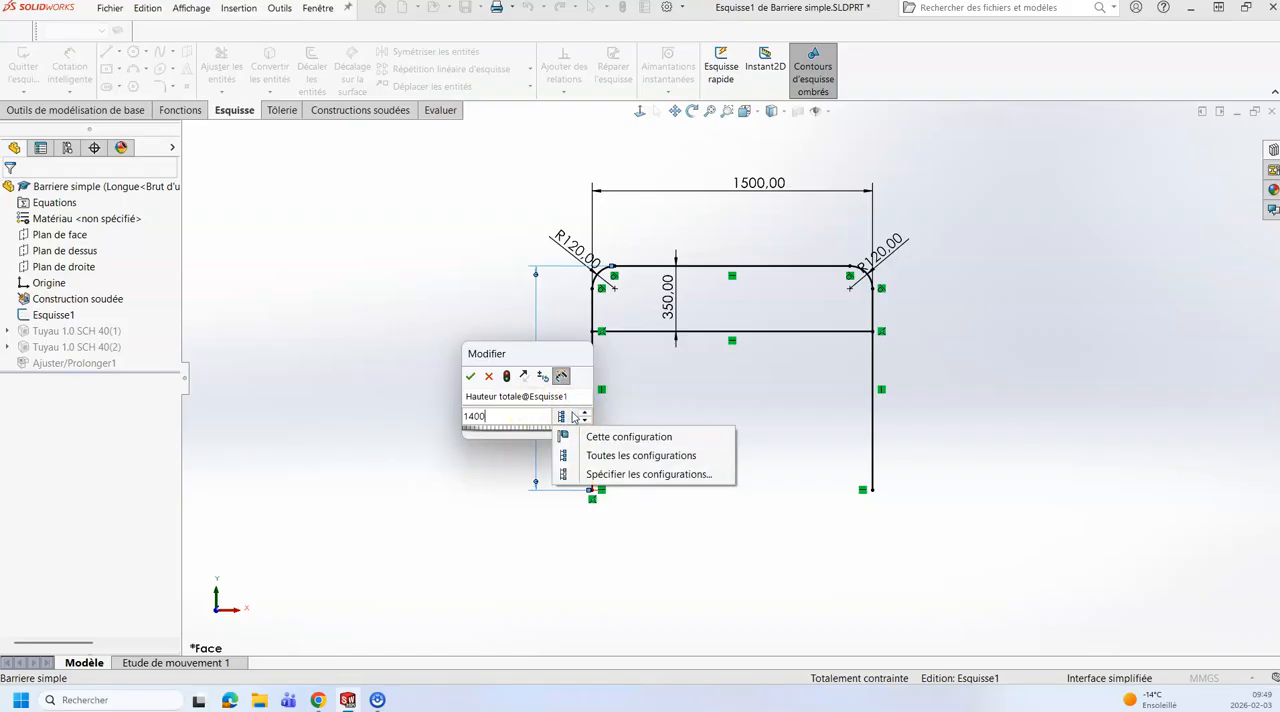
click(614, 474)
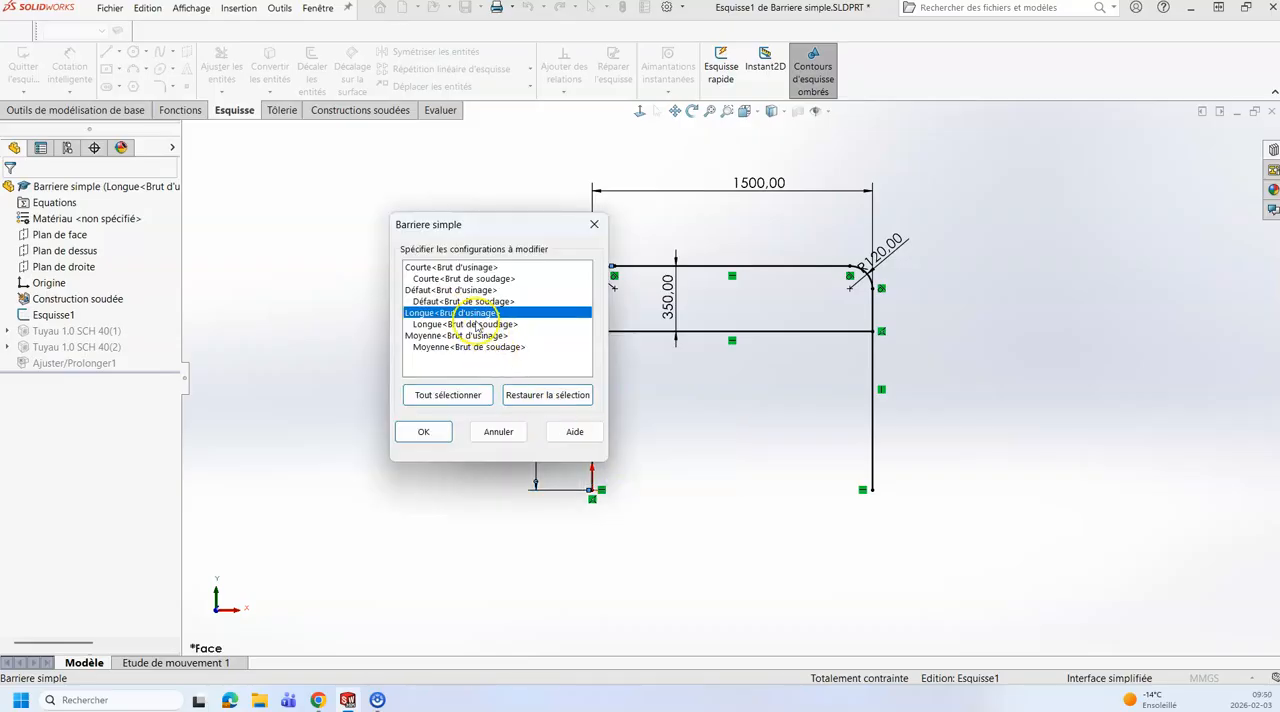
click(425, 431)
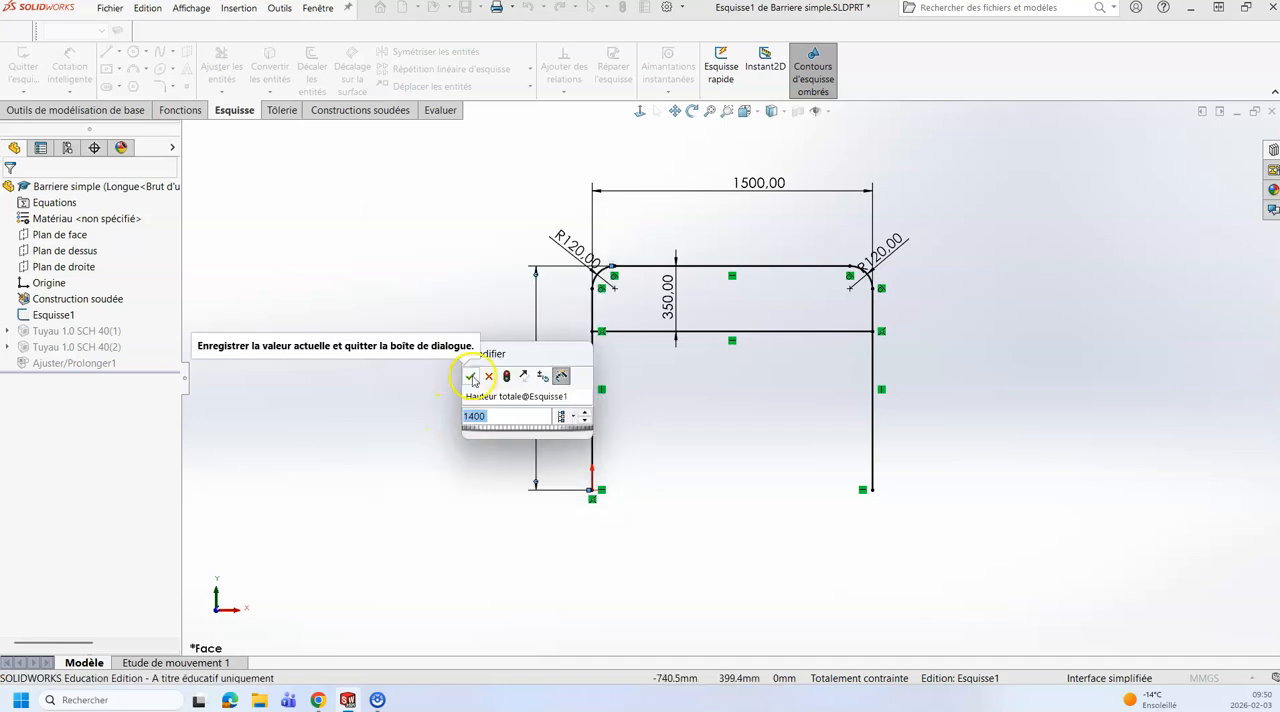
click(470, 376)
Step: Move the right-hand R120 dimension clear of the frame and set Largeur totale to 2000 mm for this configuration only
scroll(780, 223, up, 3)
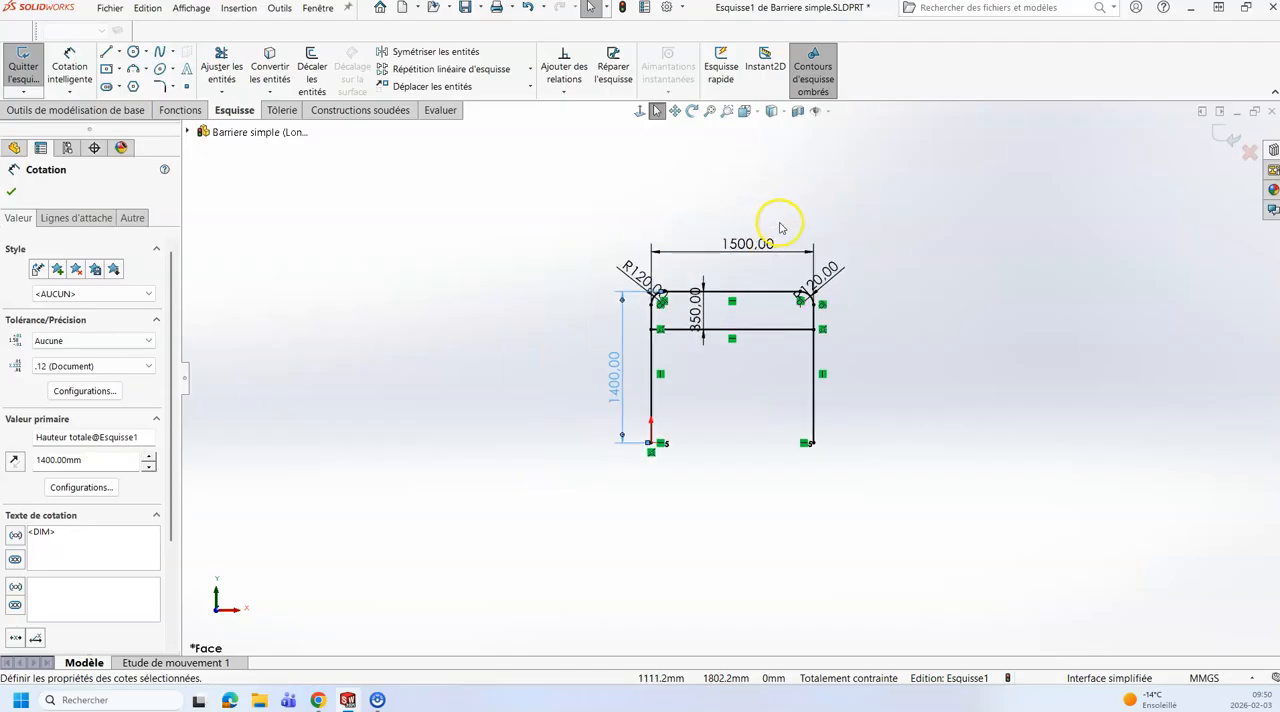
scroll(746, 323, down, 3)
drag(837, 363, 894, 351)
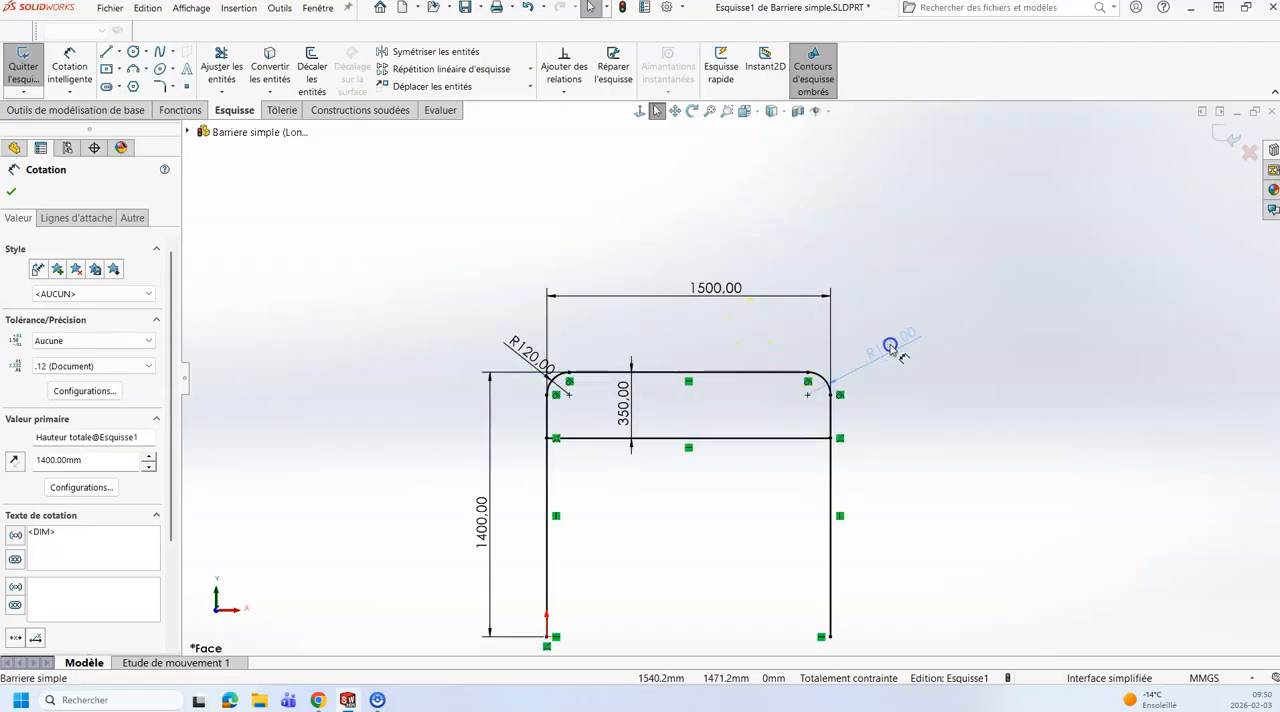
double_click(718, 289)
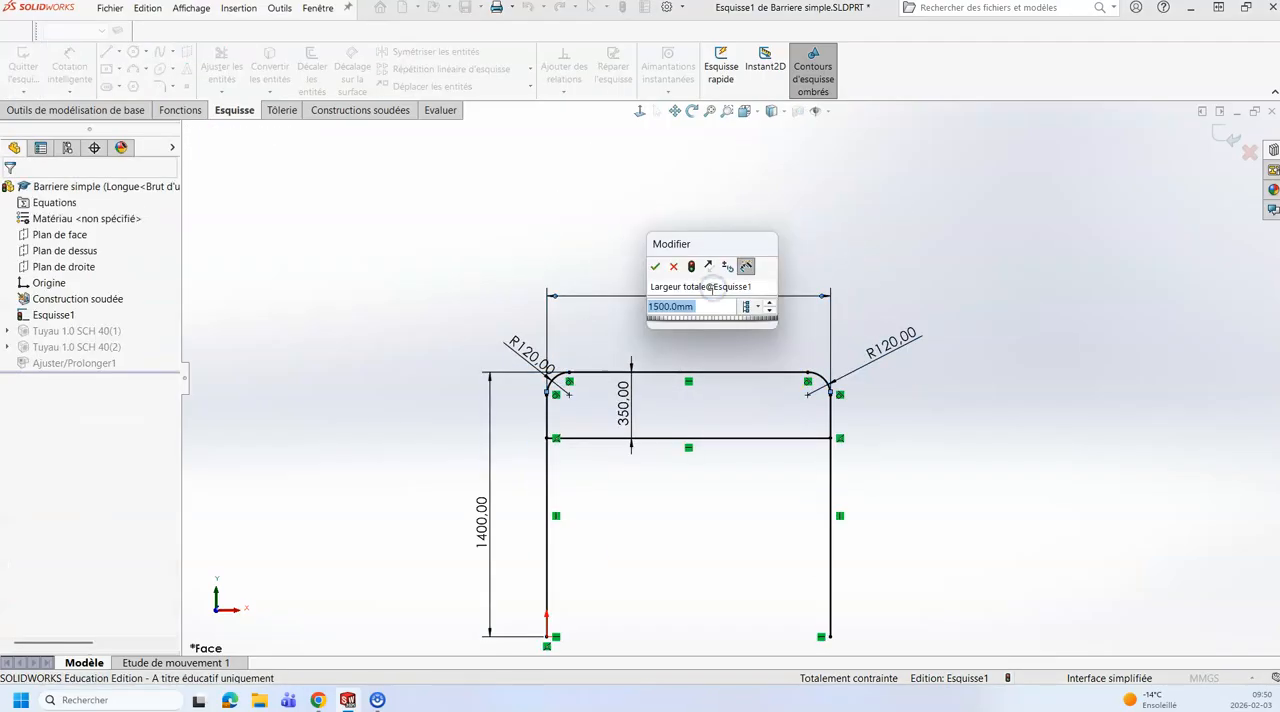
text(2000)
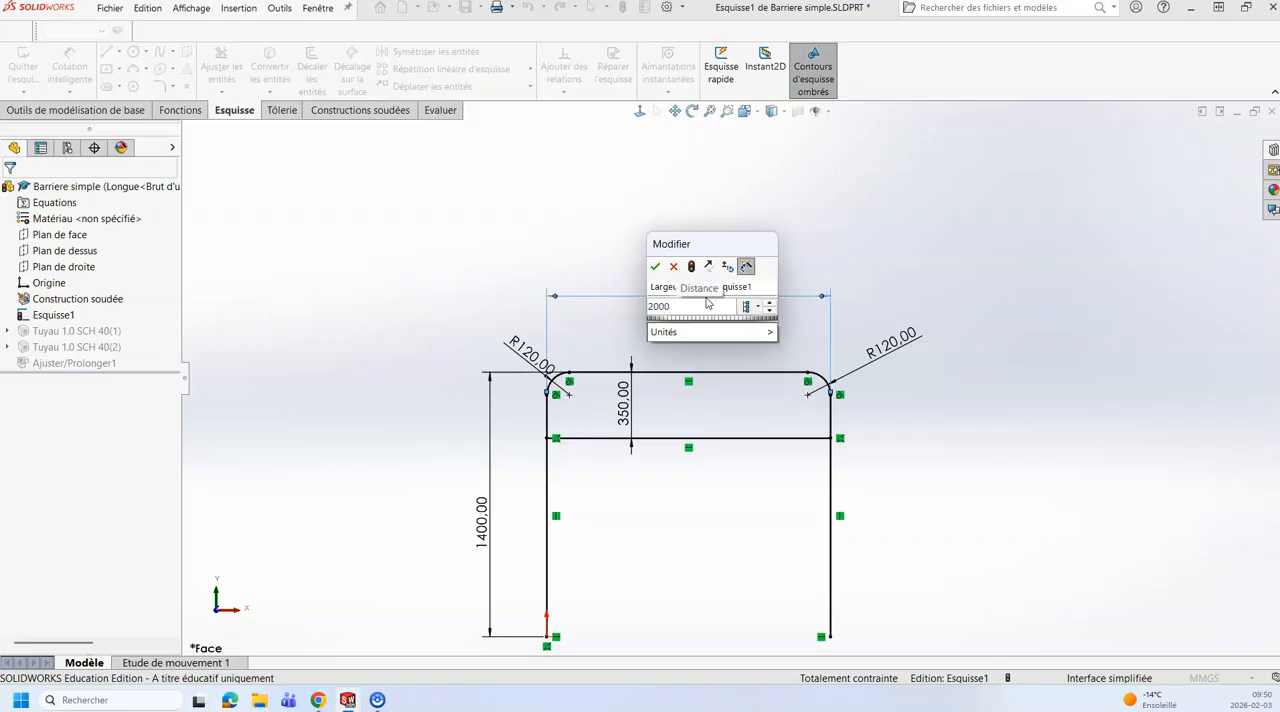
click(758, 307)
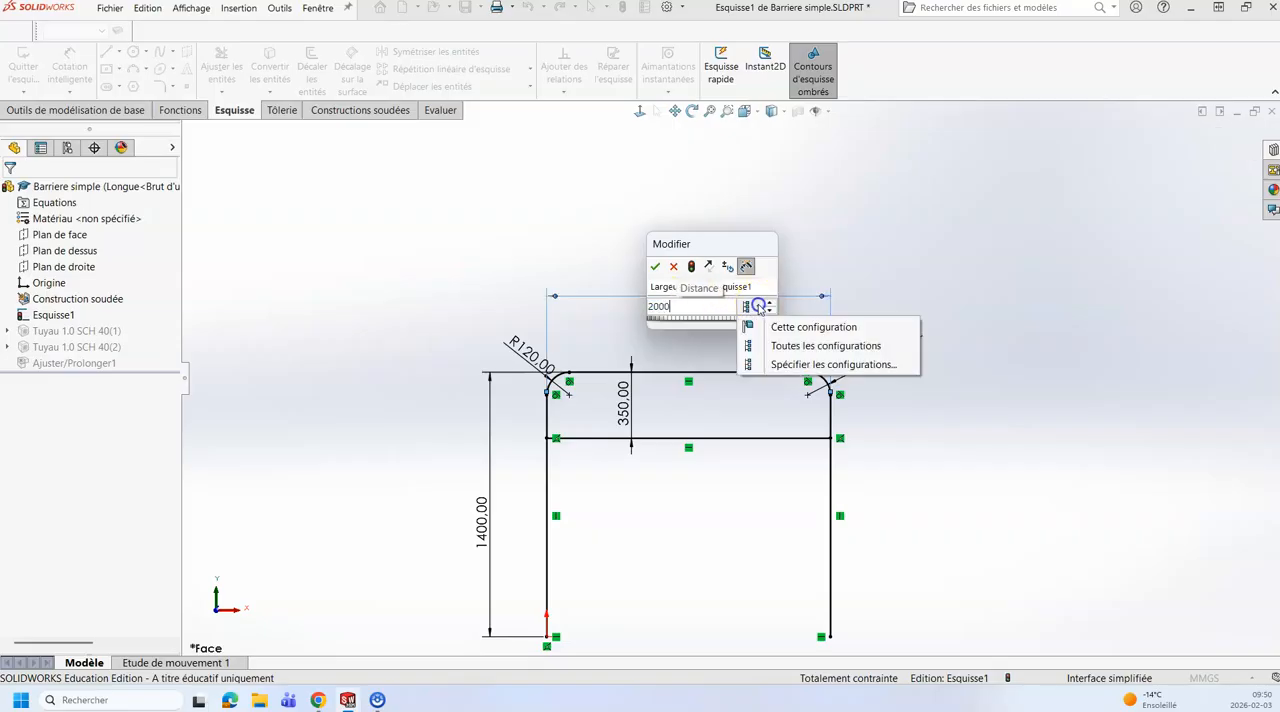
click(780, 327)
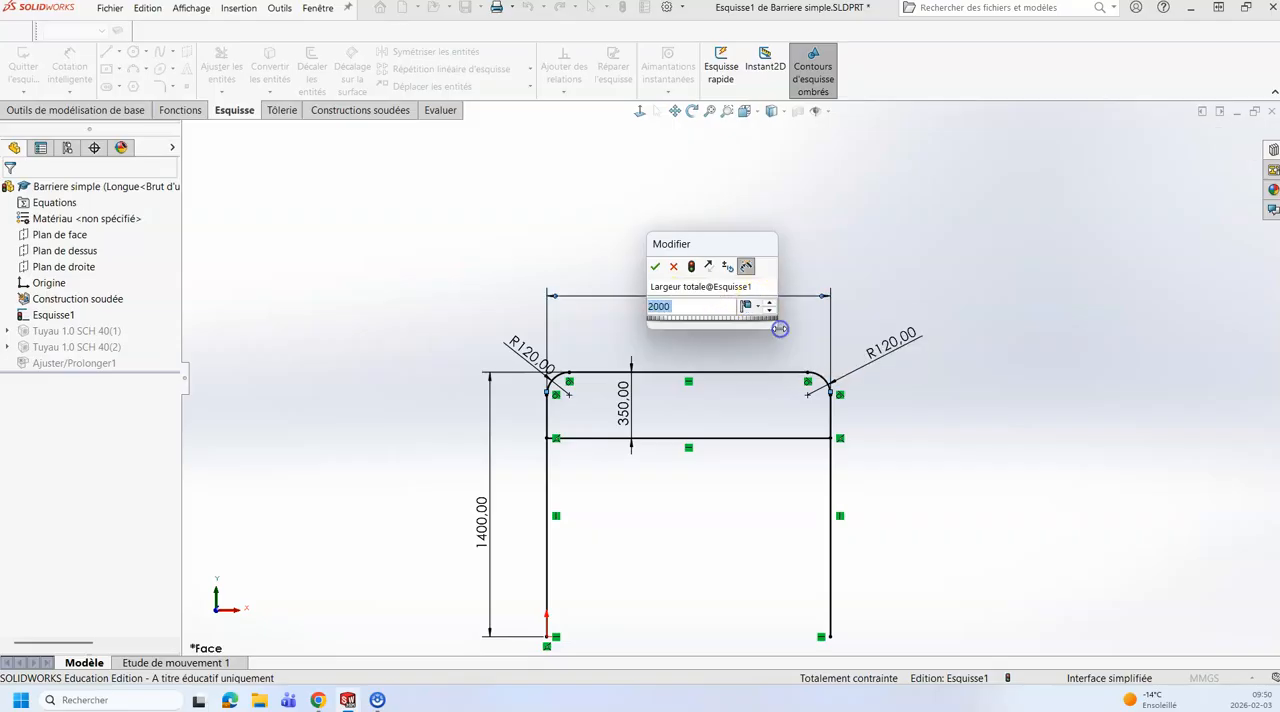
click(655, 267)
Step: Exit Esquisse1 to update the Longue barrier and view it at an angle
scroll(770, 430, up, 3)
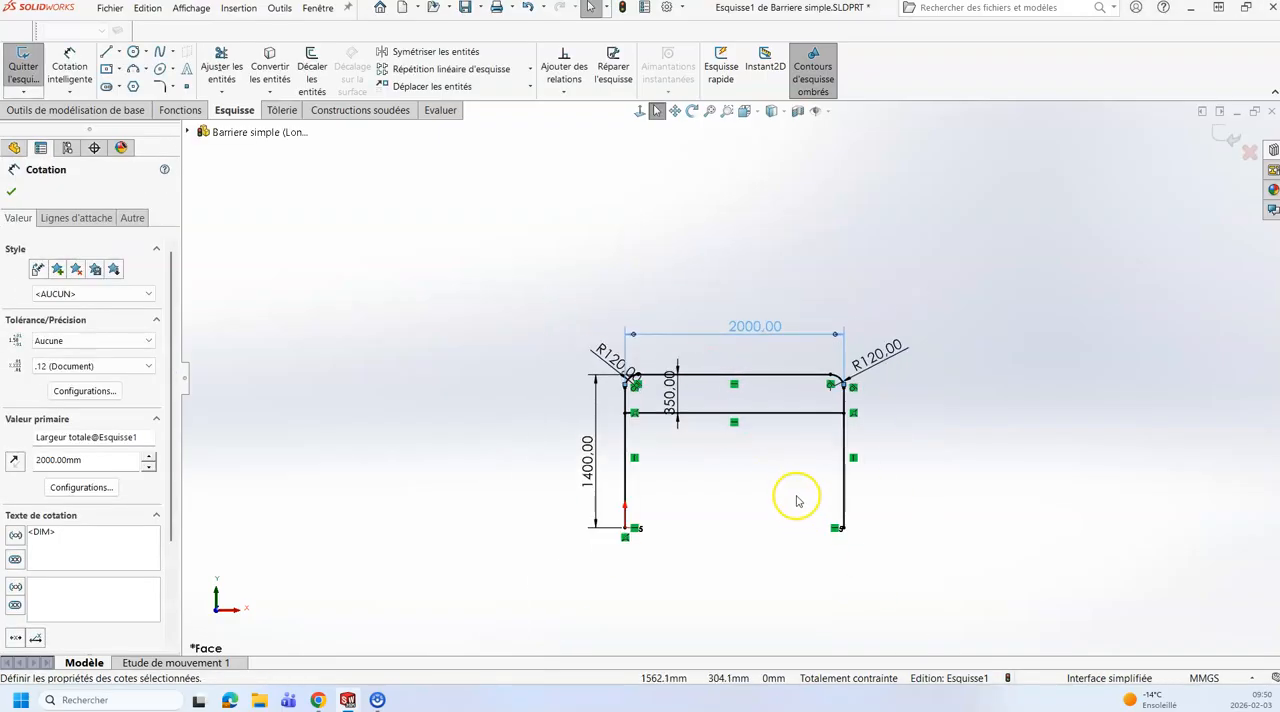
click(1222, 138)
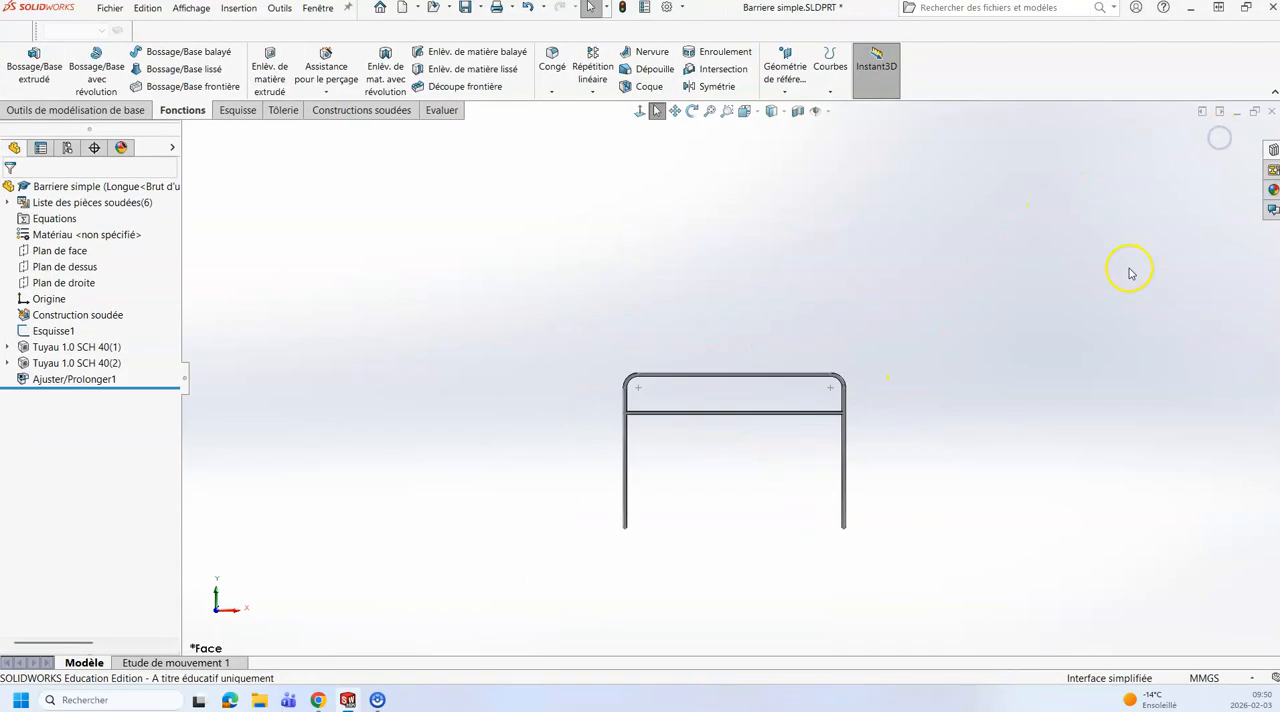
middle_drag(817, 437, 777, 466)
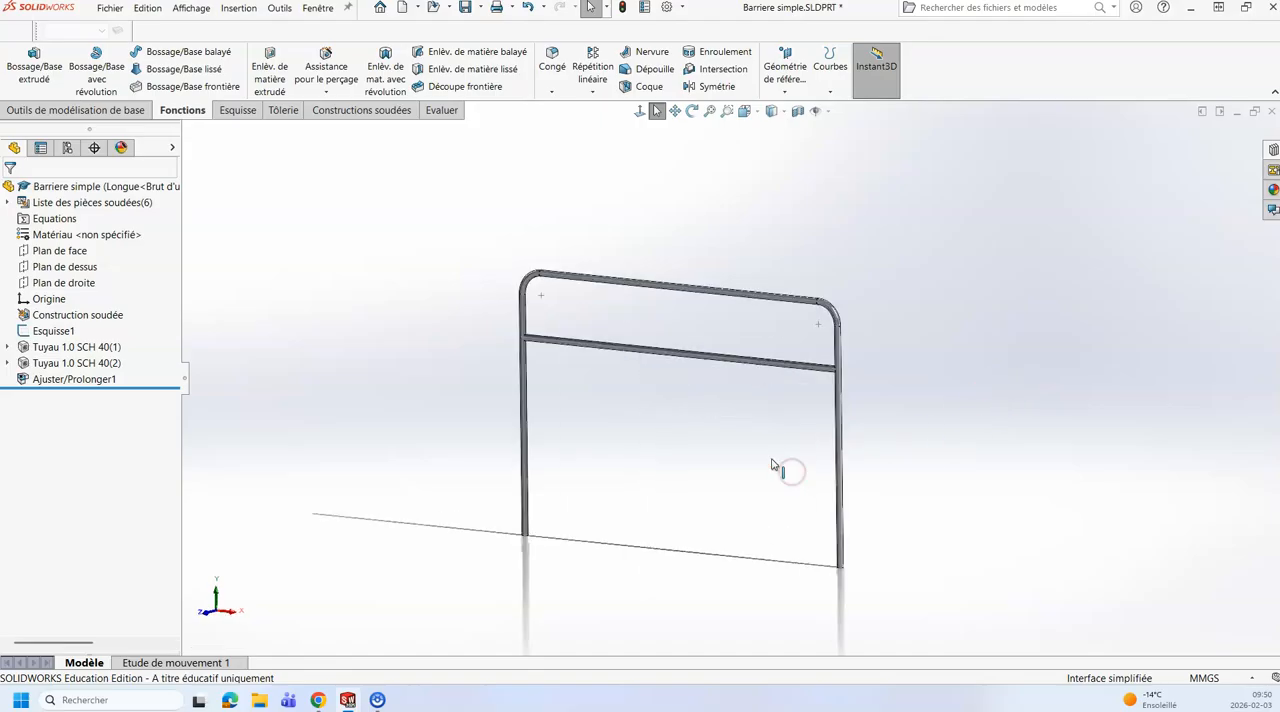
Step: Activate the Courte configuration, rebuild it, and switch back to Longue to compare the two barrier sizes
click(67, 147)
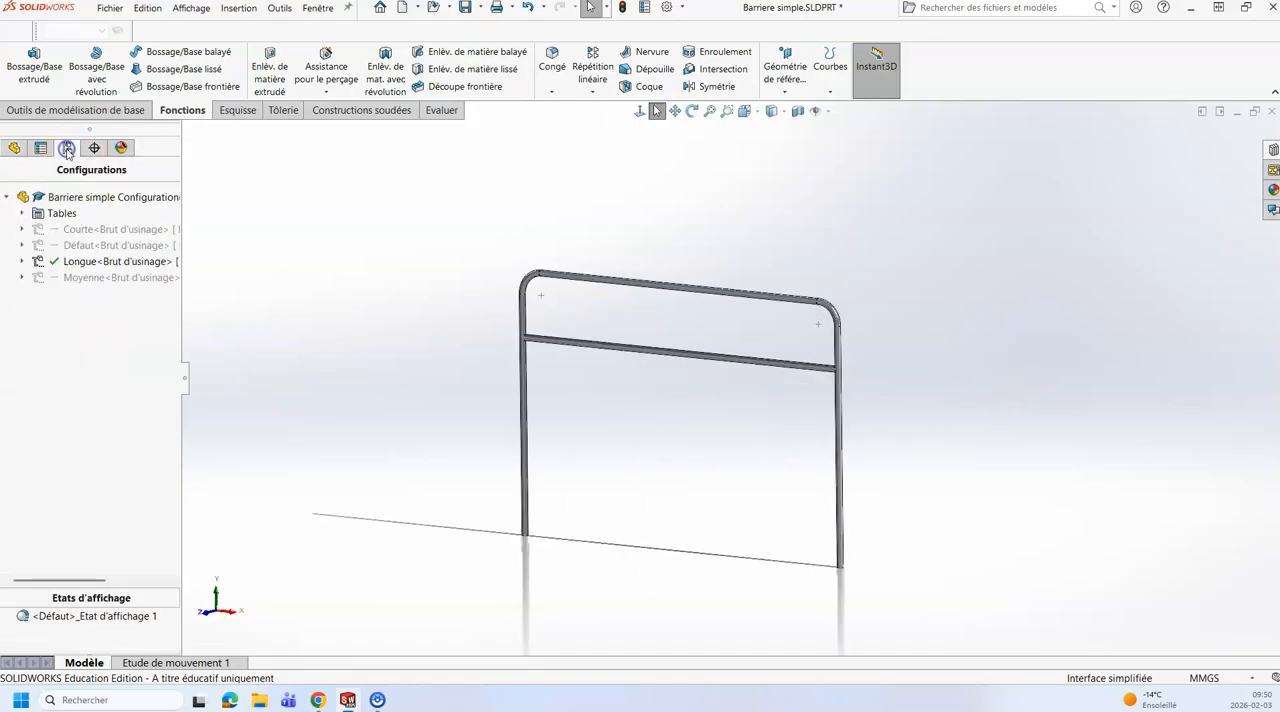
double_click(66, 229)
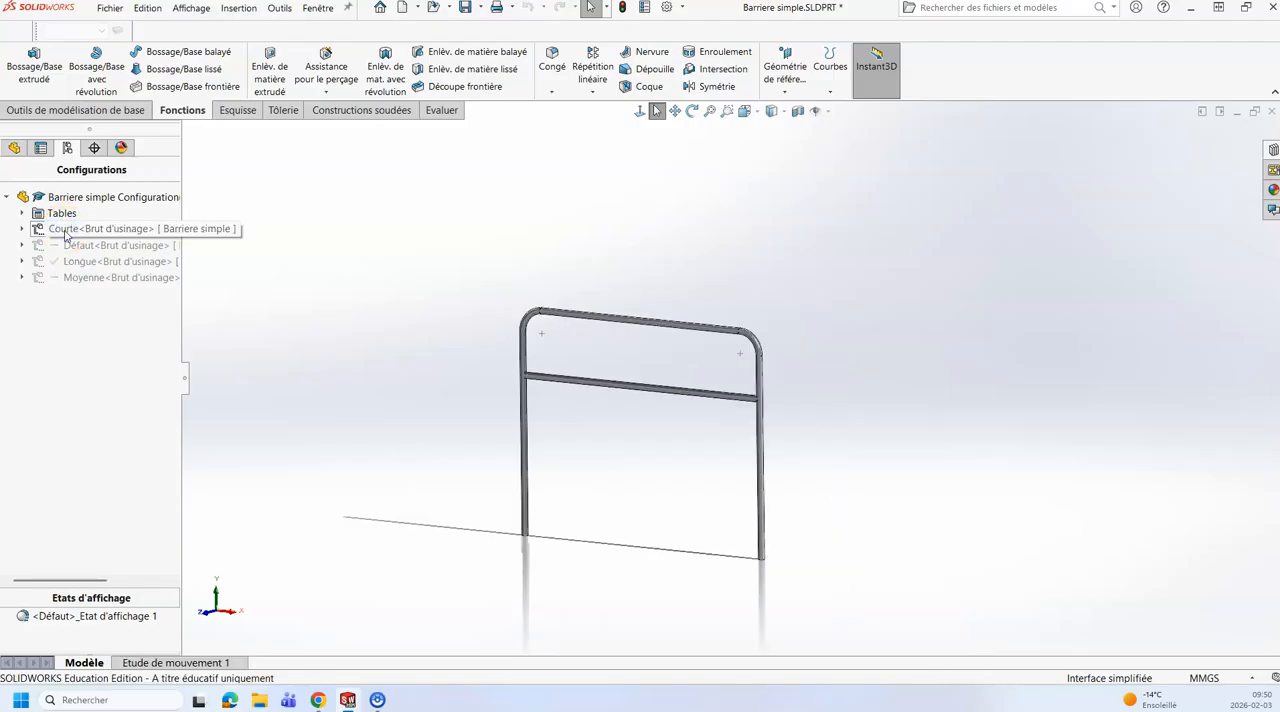
click(623, 15)
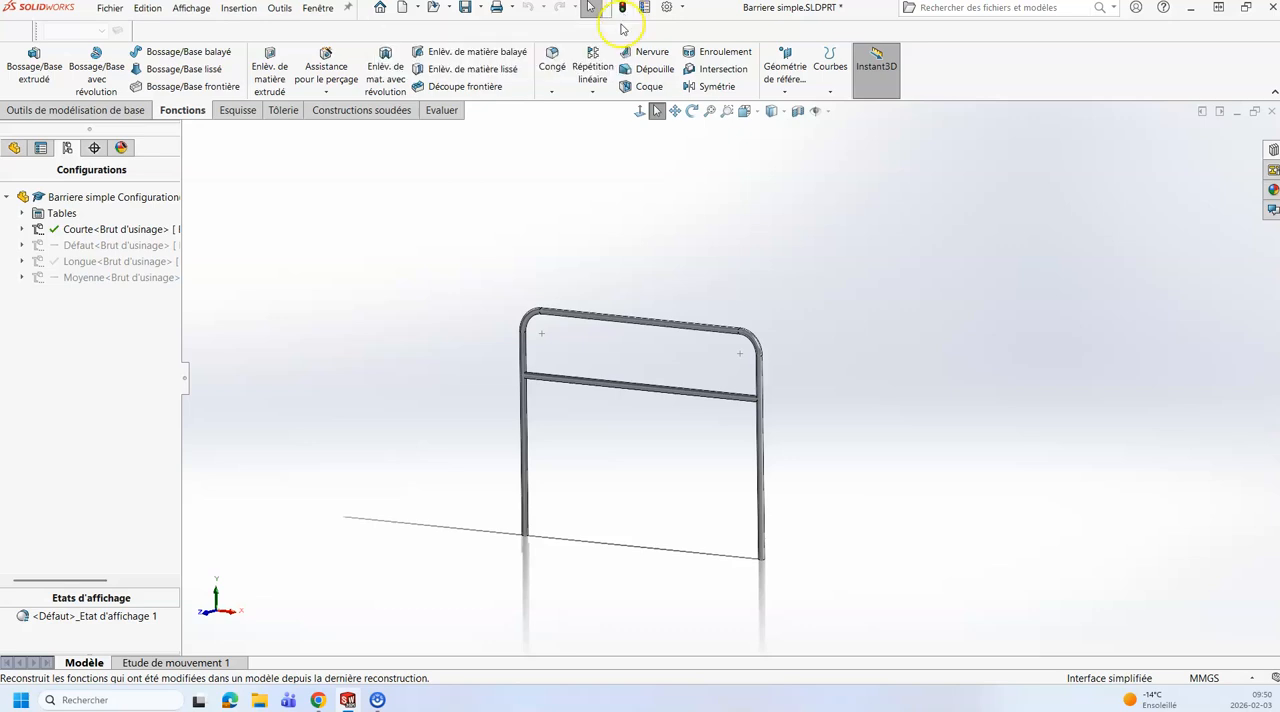
double_click(64, 262)
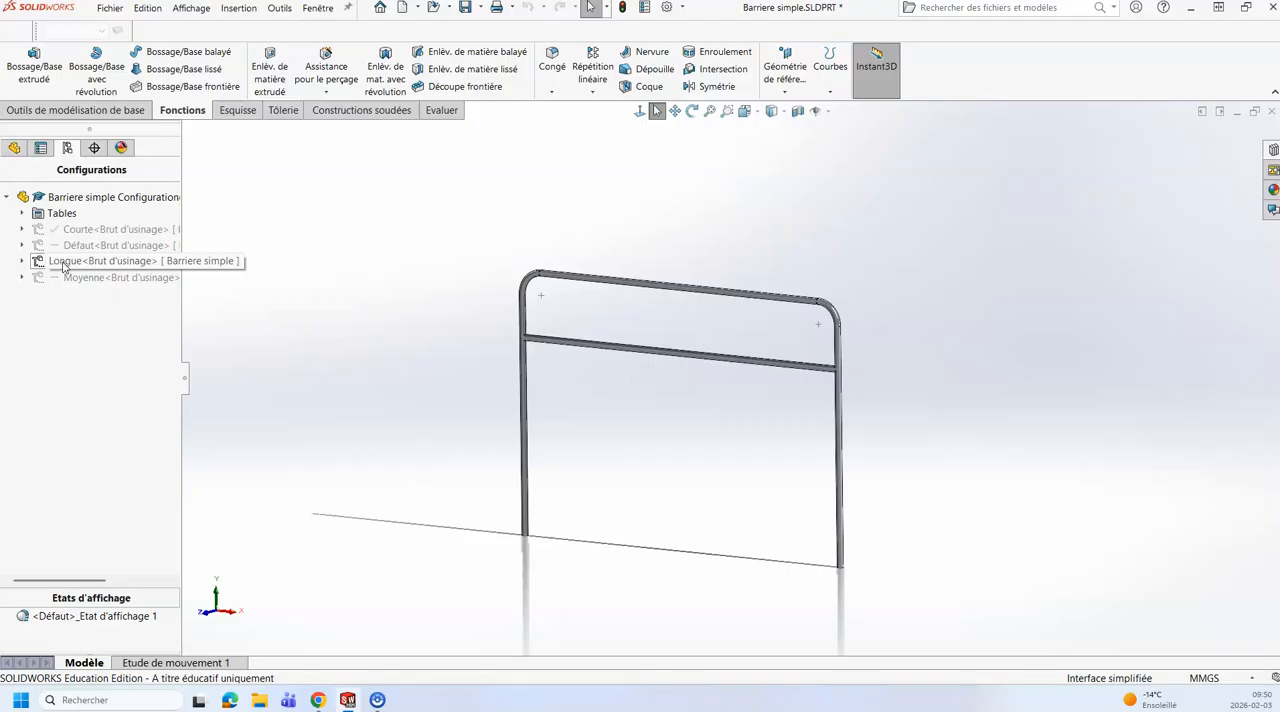
double_click(63, 265)
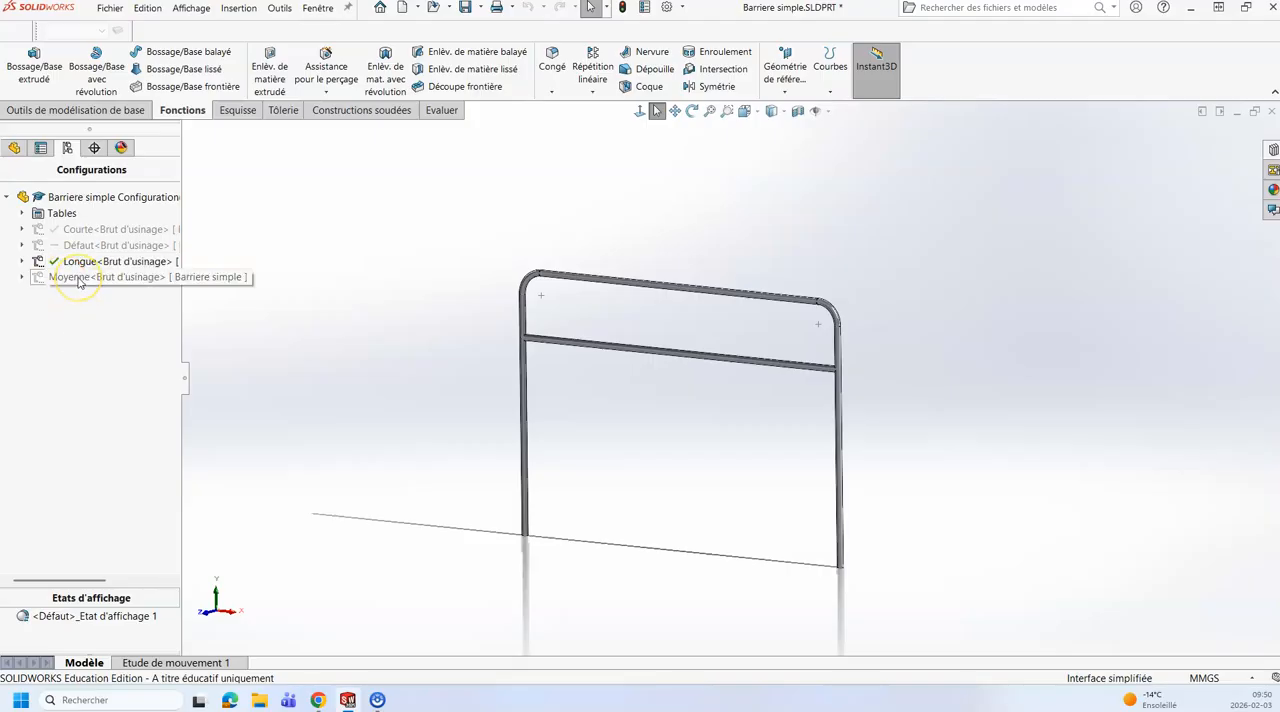
Step: Activate the Moyenne configuration and open Esquisse1 for editing
double_click(70, 277)
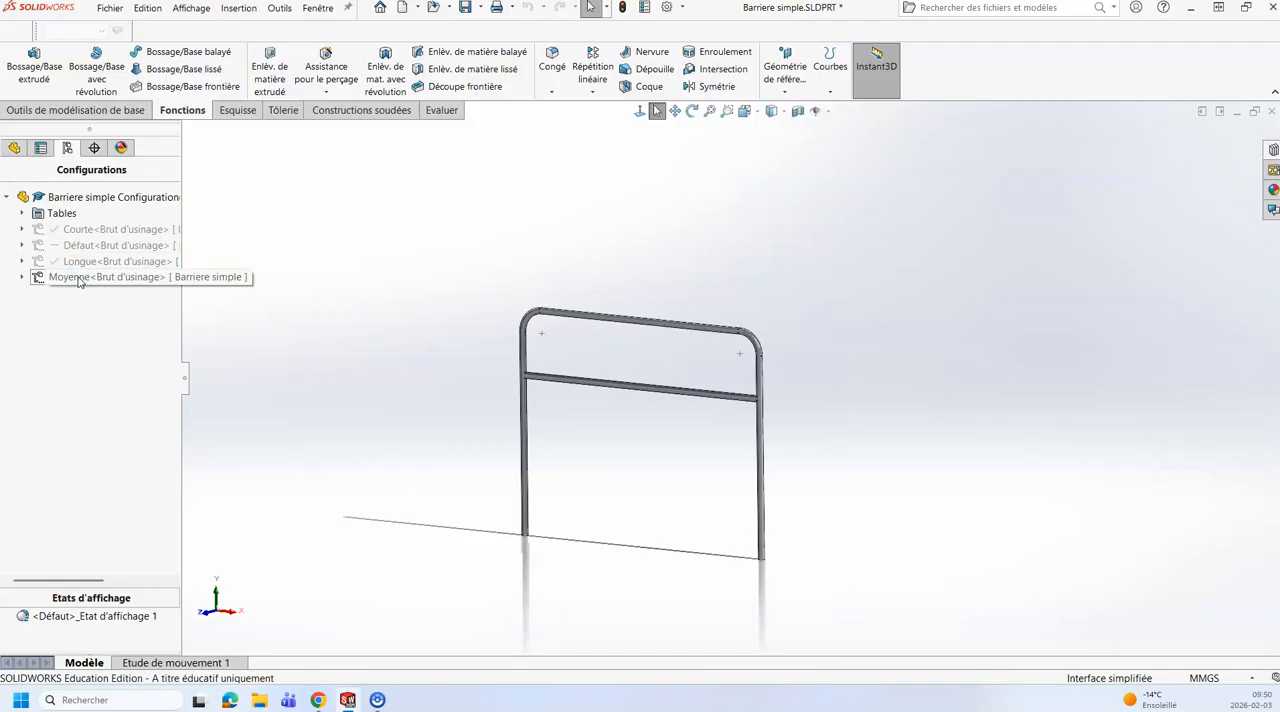
click(14, 147)
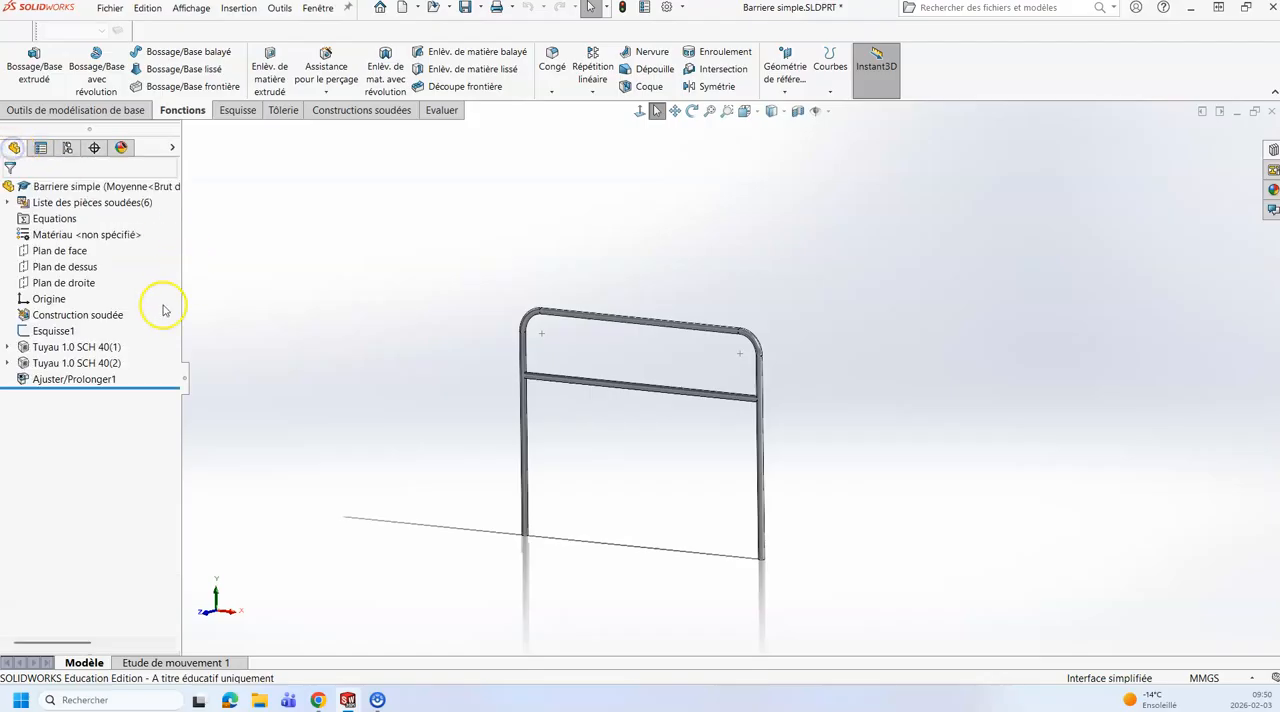
click(70, 331)
click(84, 295)
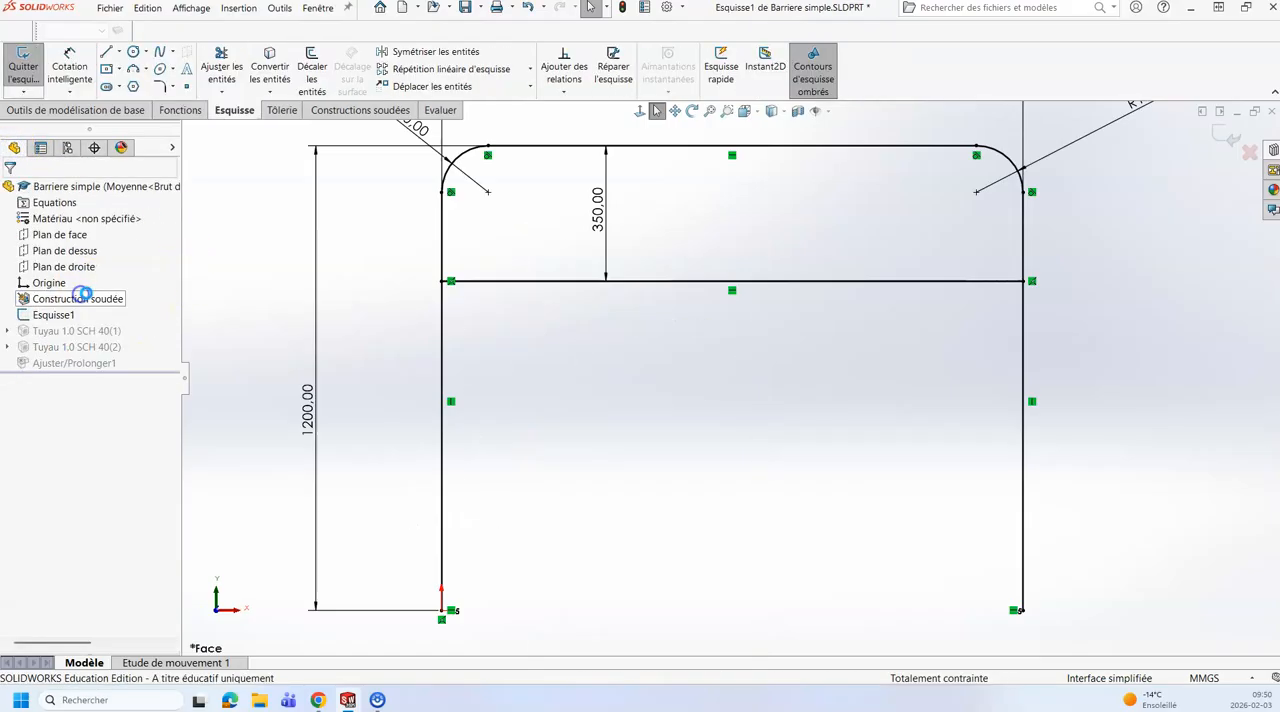
key(f)
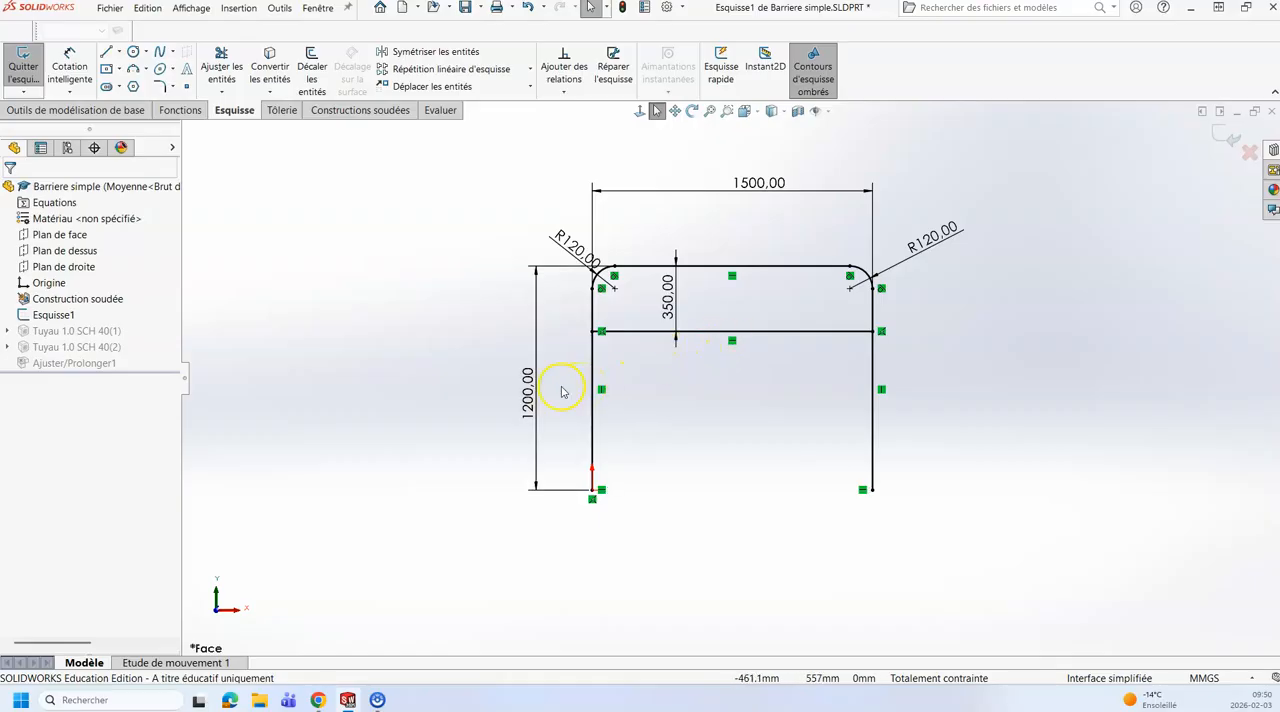
Step: Check in the configuration list which configuration is active and return to the feature tree
click(65, 148)
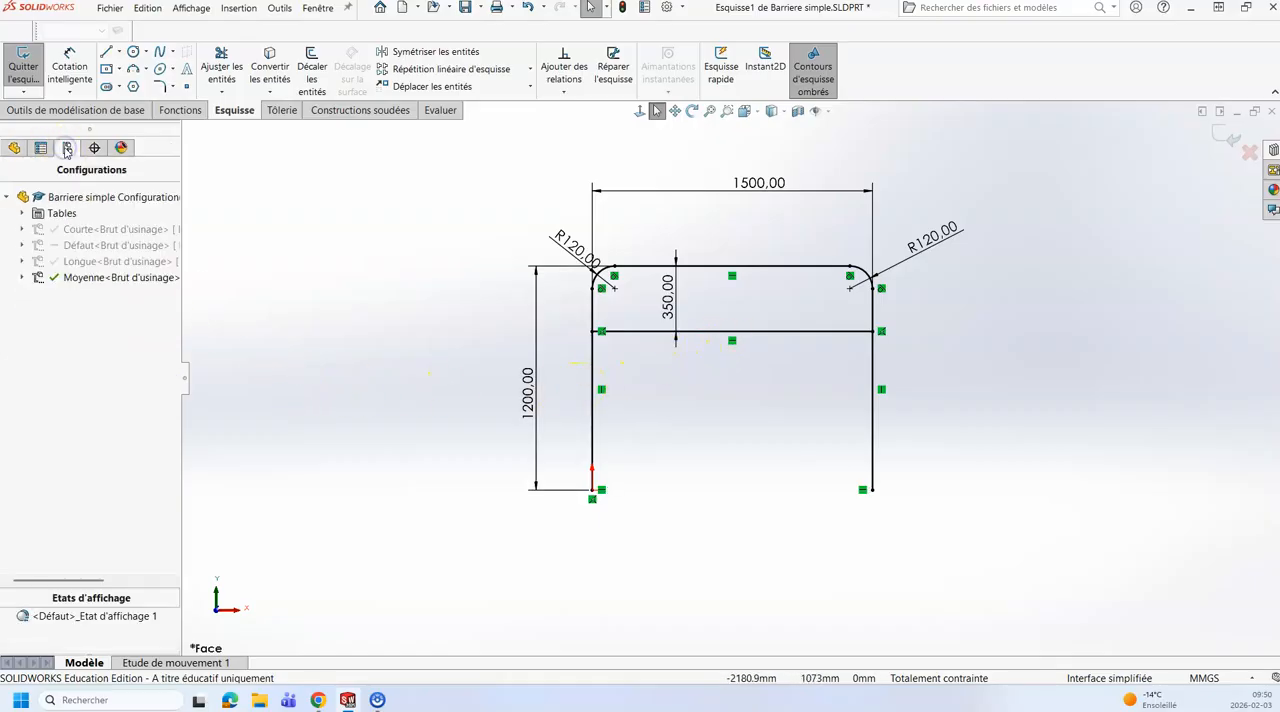
click(80, 231)
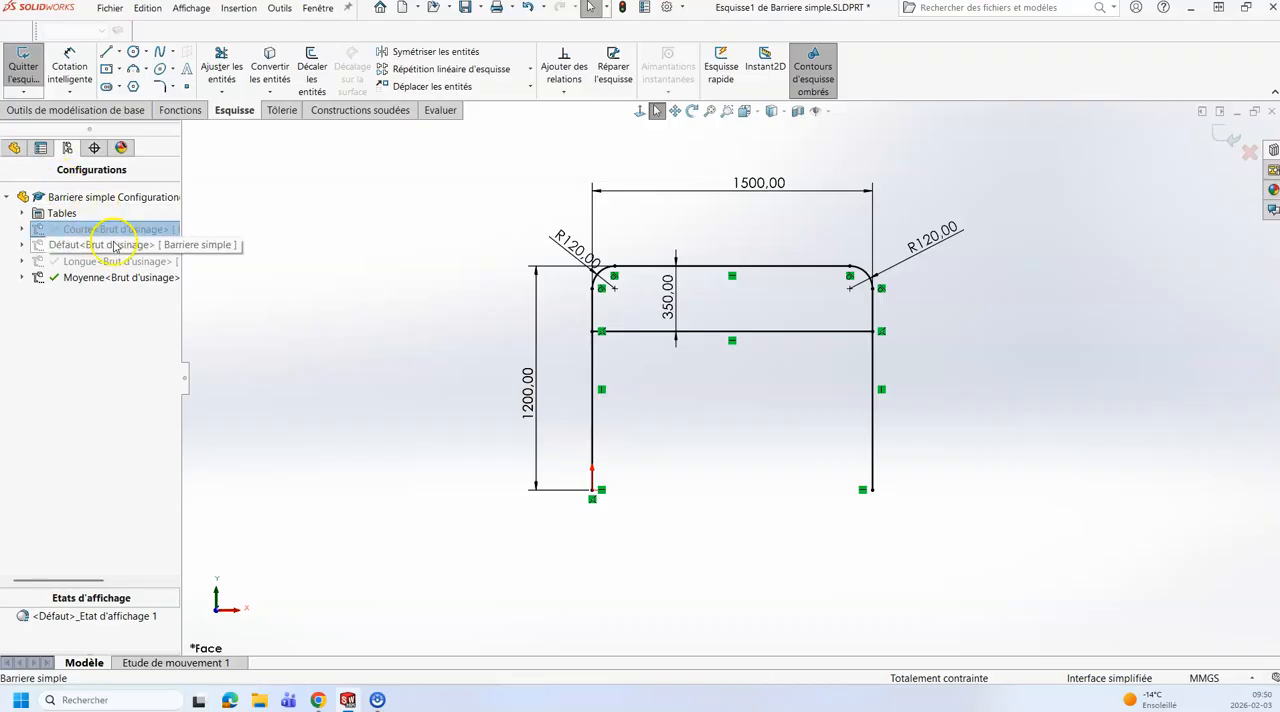
double_click(83, 279)
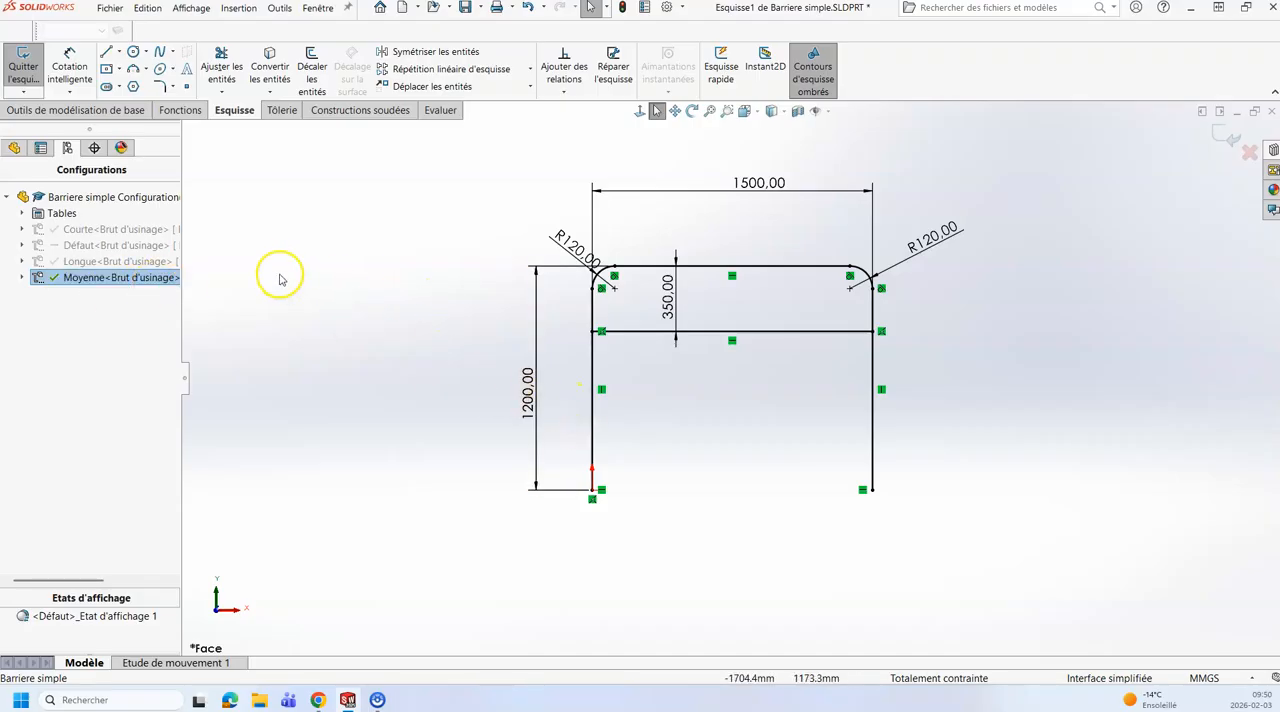
click(14, 147)
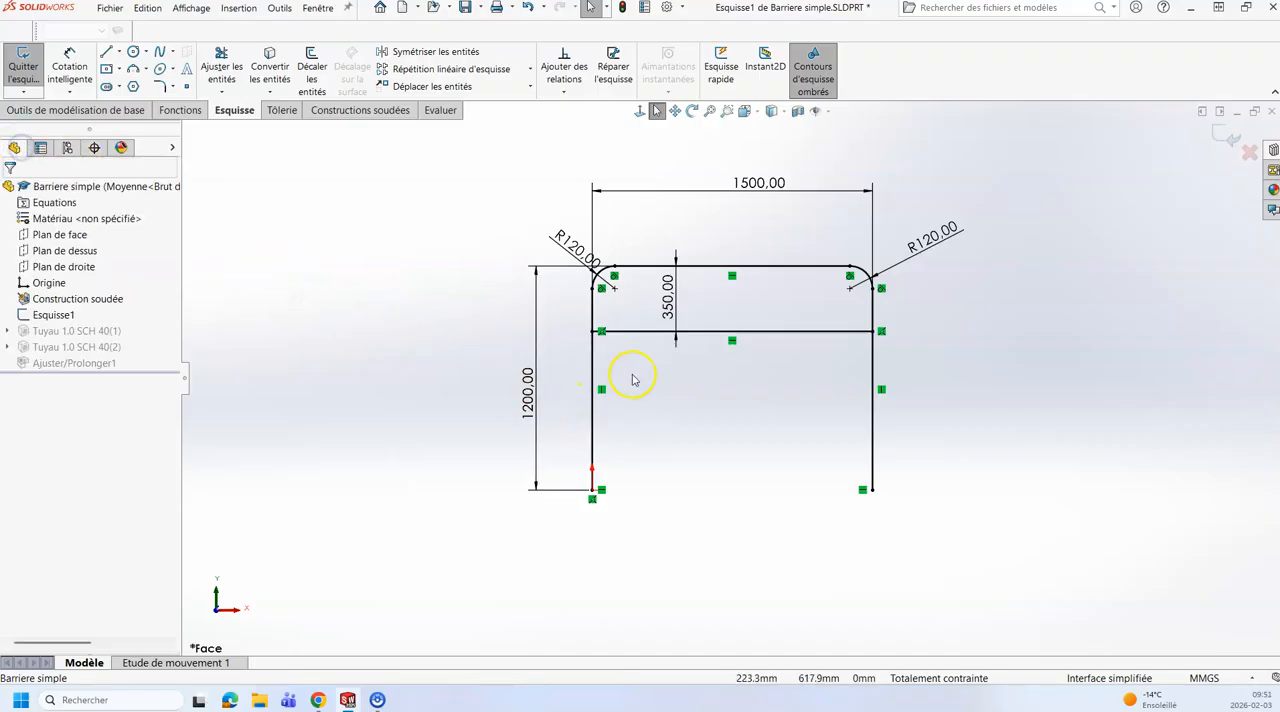
Step: Set the Hauteur totale dimension to 1300 mm in the Moyenne configuration
click(536, 383)
double_click(536, 383)
text(13)
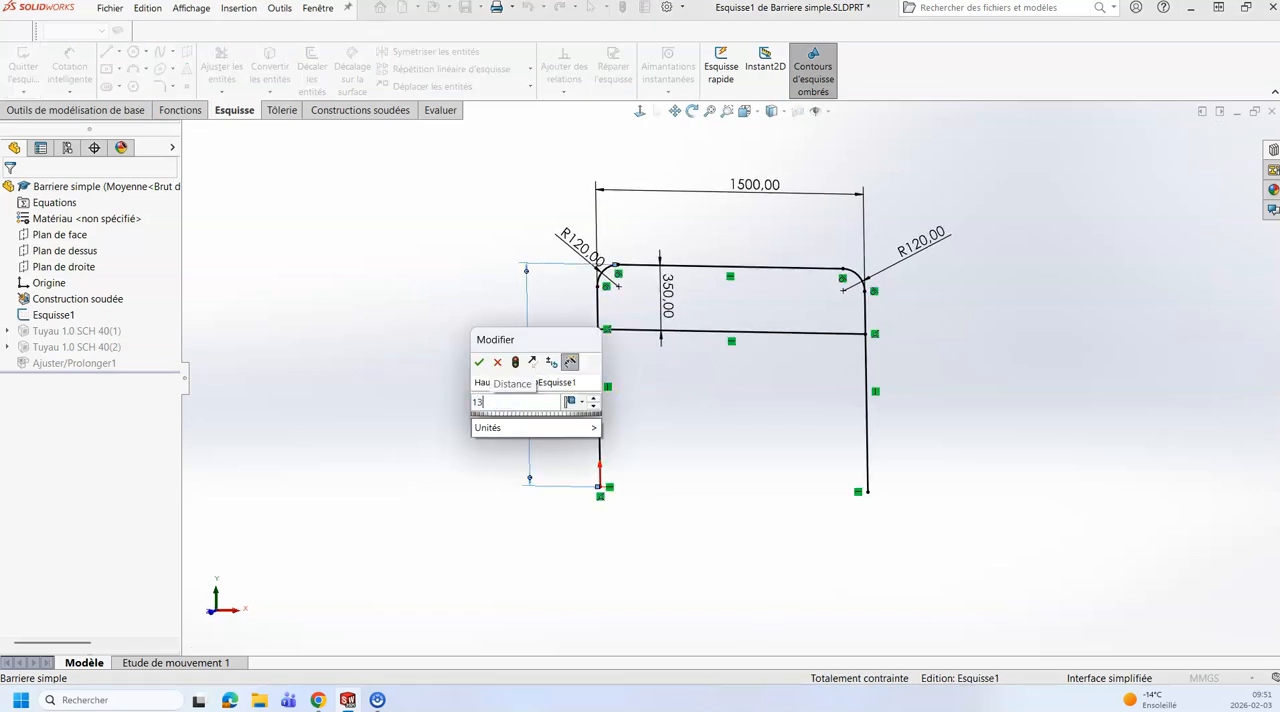
text(00)
key(Return)
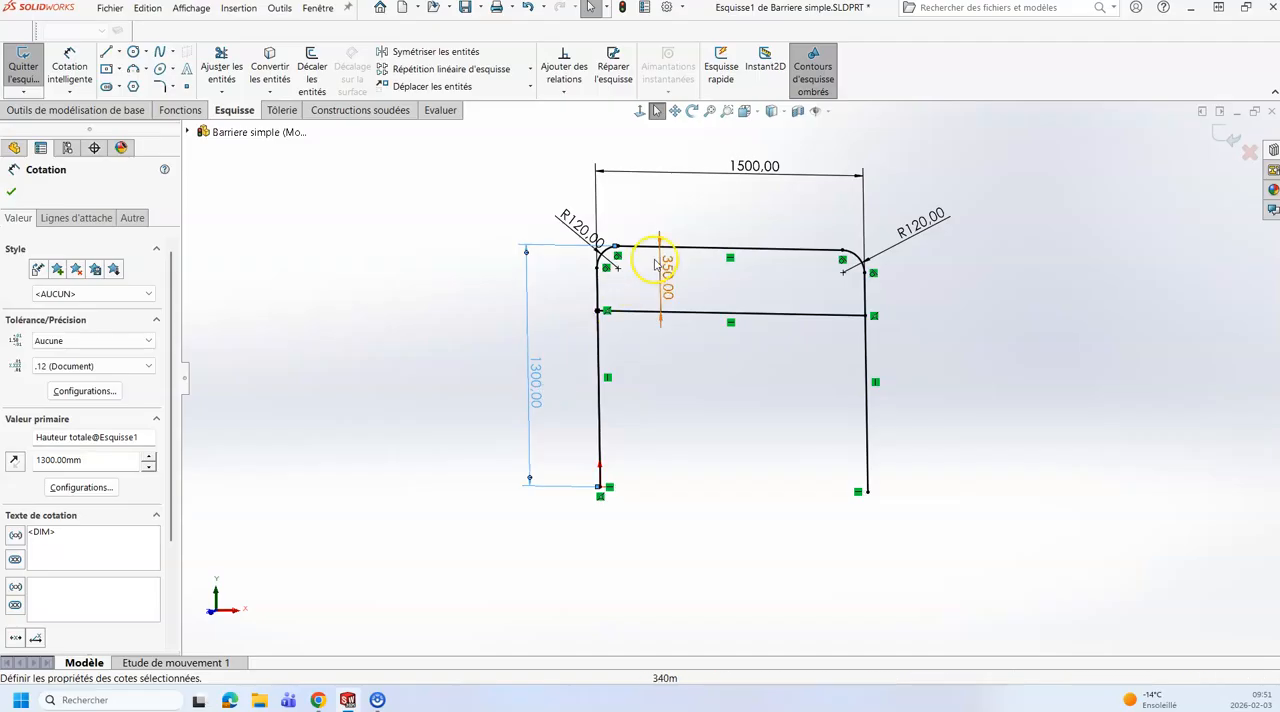
Step: Set the Largeur totale dimension to 1700 mm in the Moyenne configuration
double_click(733, 180)
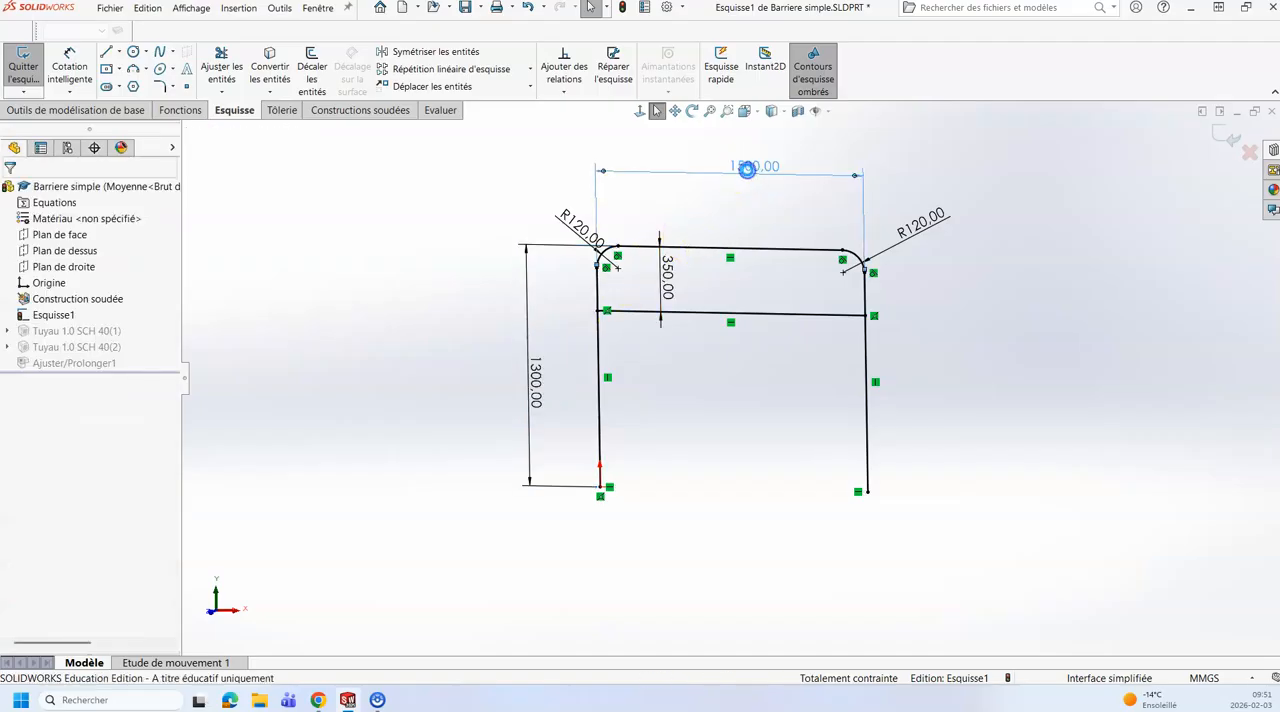
text(1700)
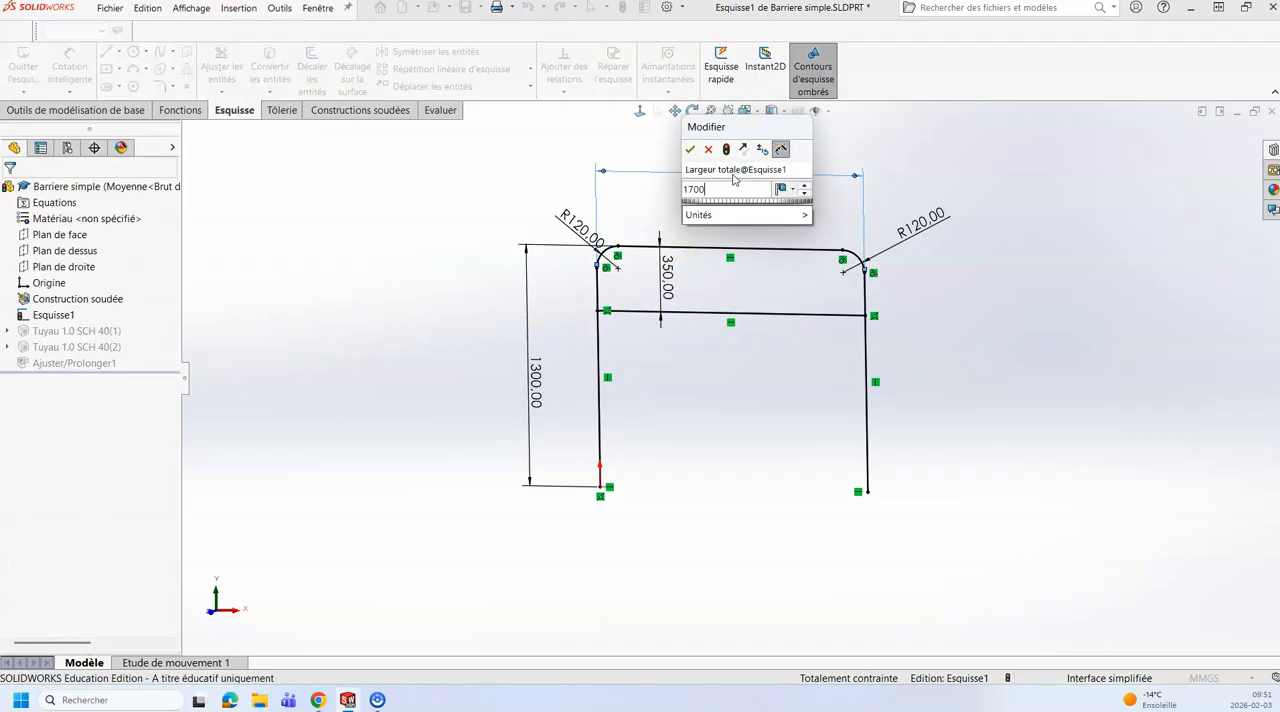
key(Return)
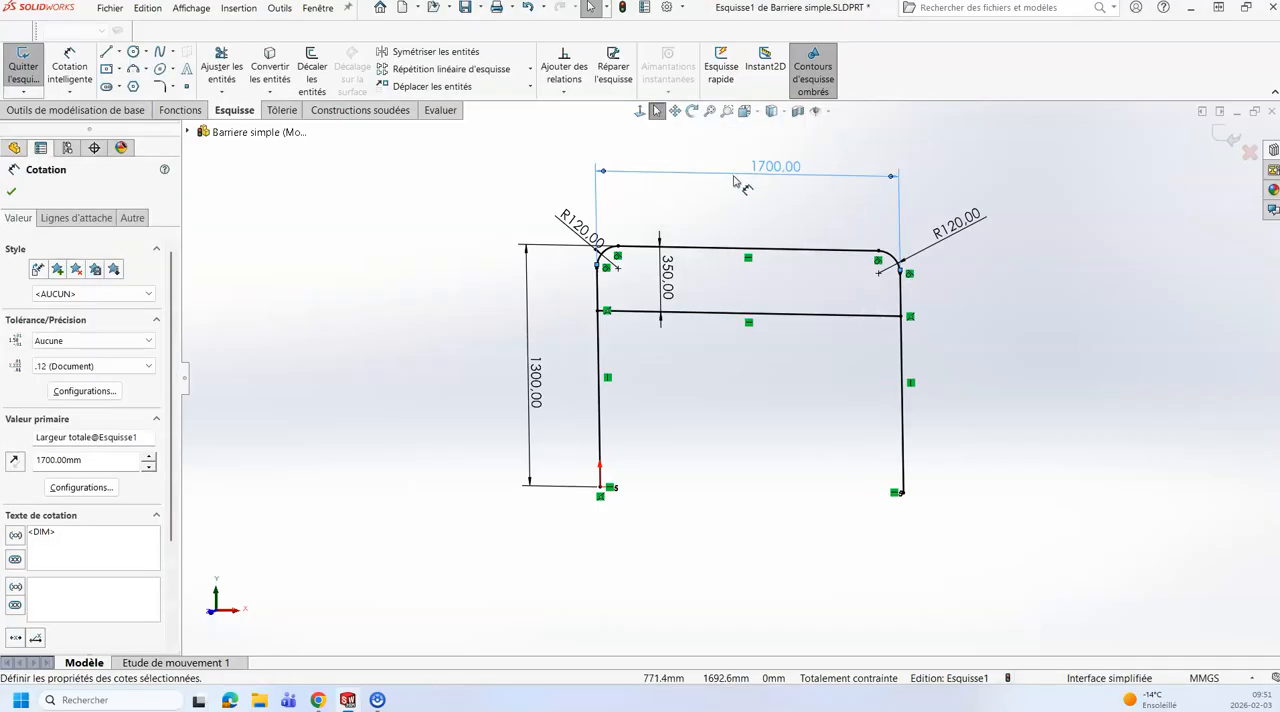
Step: Set the Petite hauteur dimension to 375 mm in the Moyenne configuration and exit the sketch
double_click(668, 283)
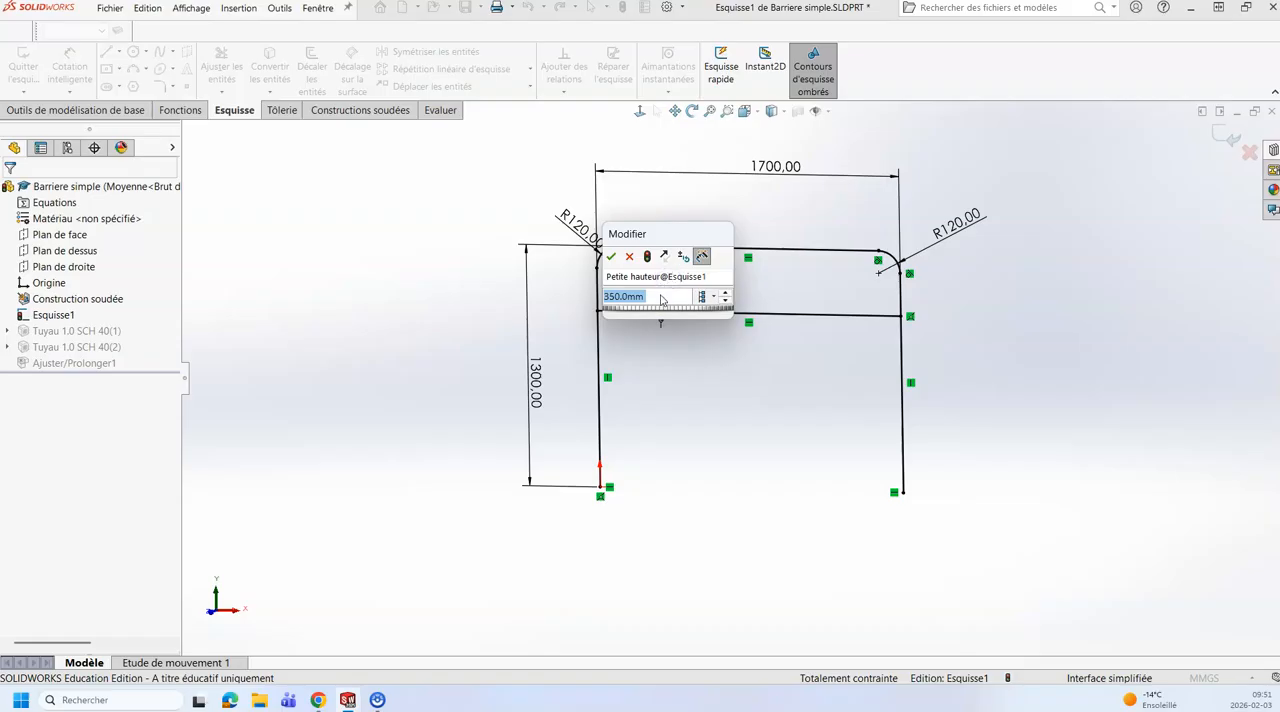
text(3)
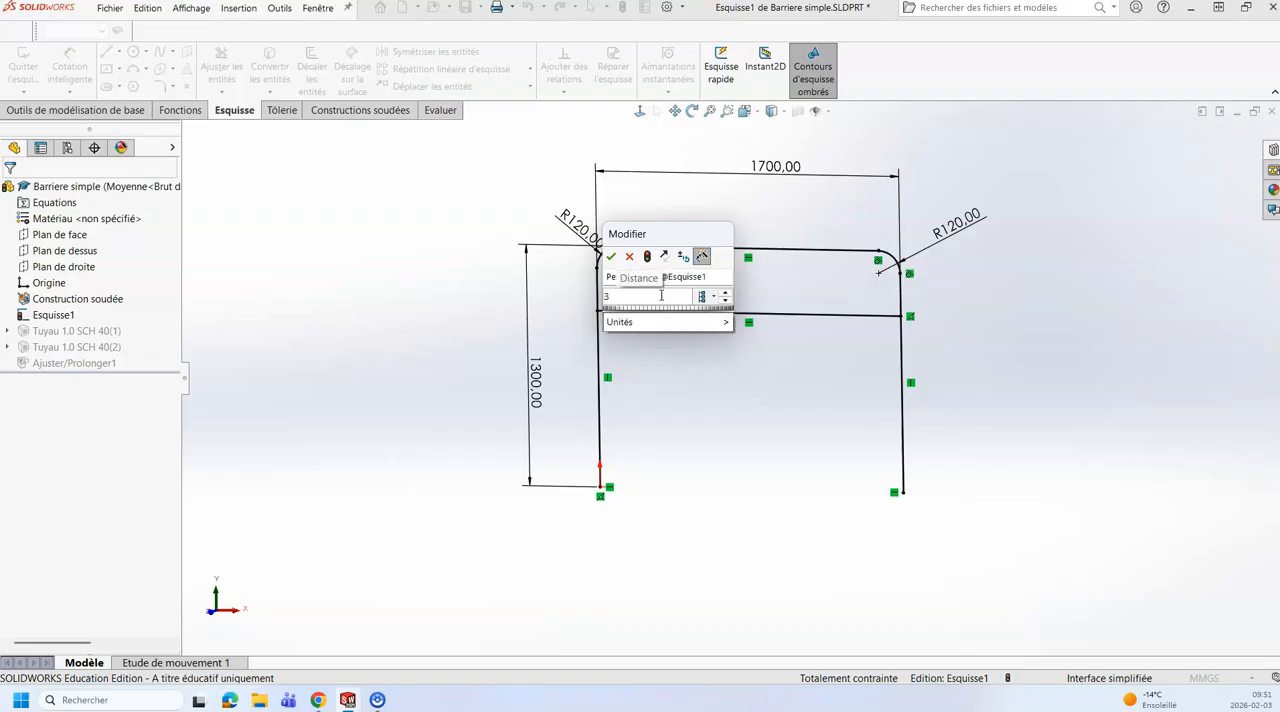
text(75)
key(Return)
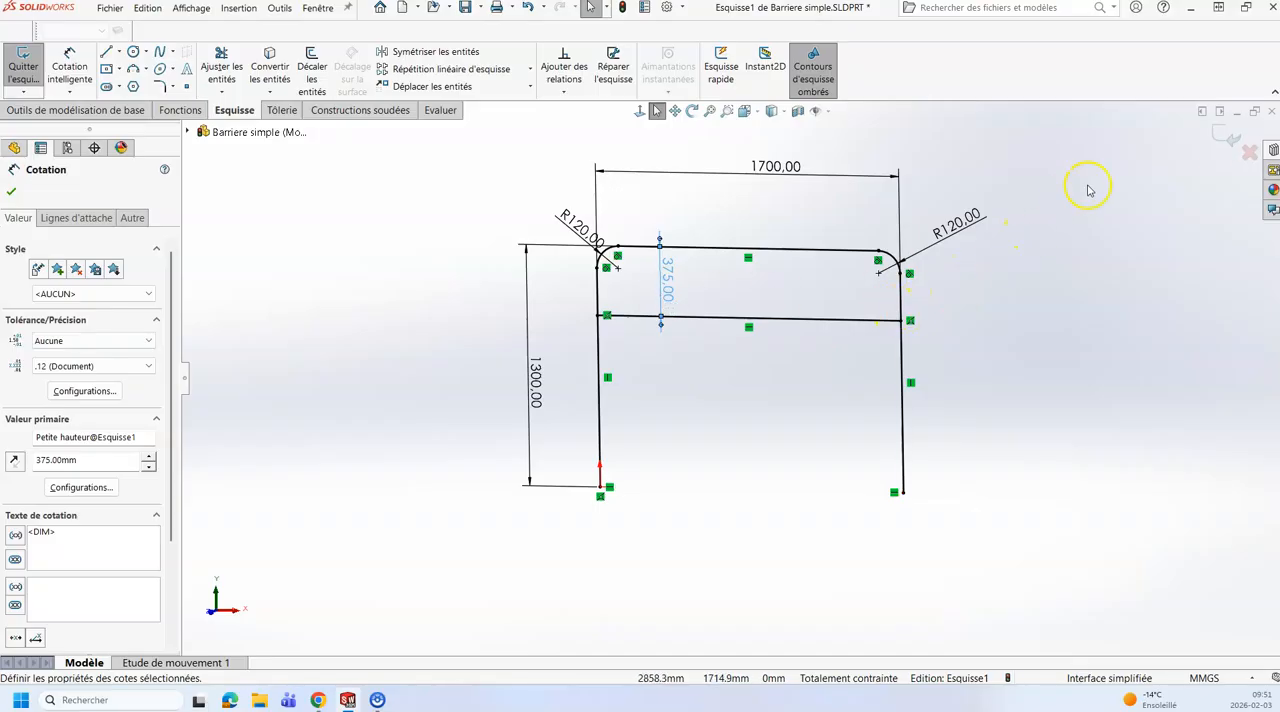
click(1226, 143)
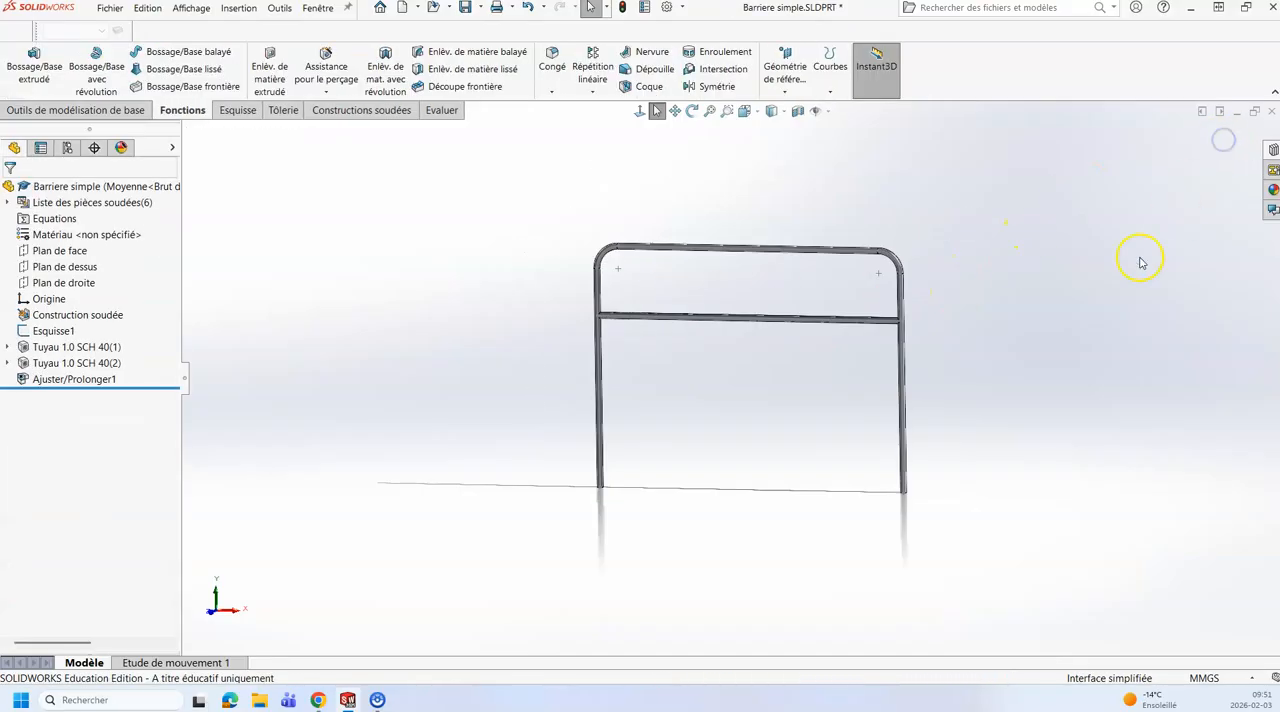
Step: Switch between the Courte and Longue configurations to compare the height of the barrier's crossbar
click(67, 147)
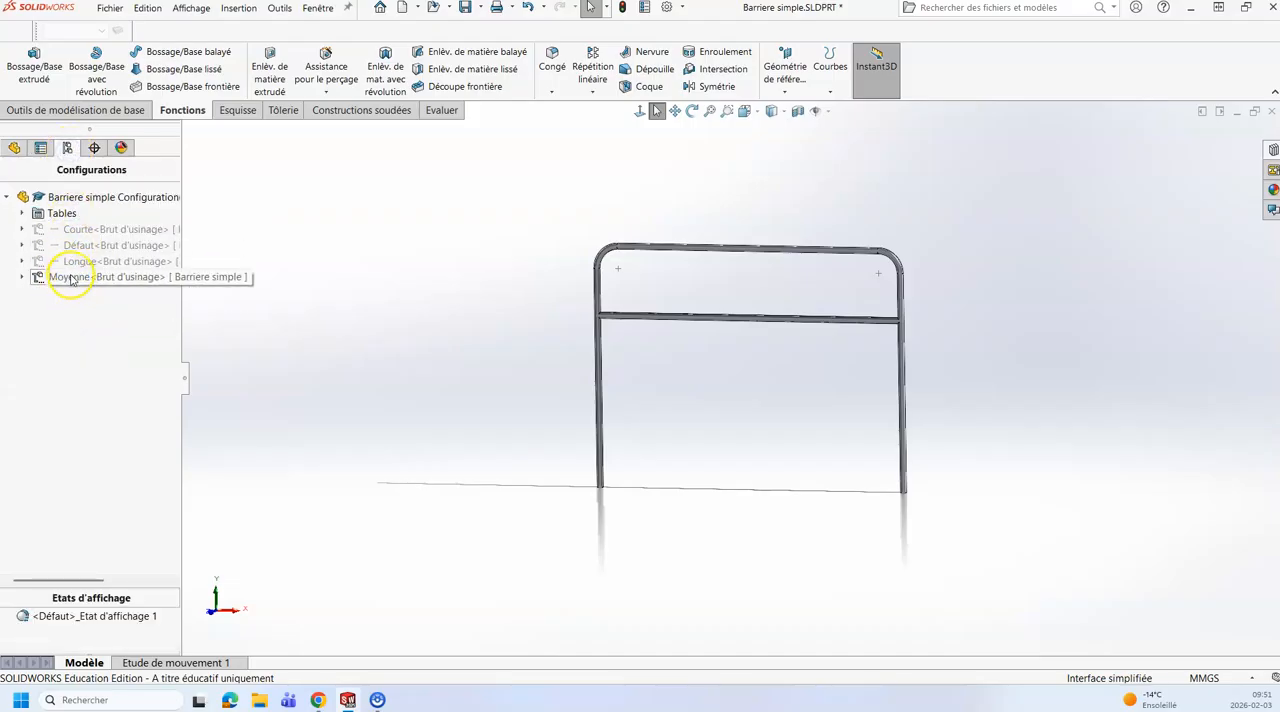
double_click(75, 229)
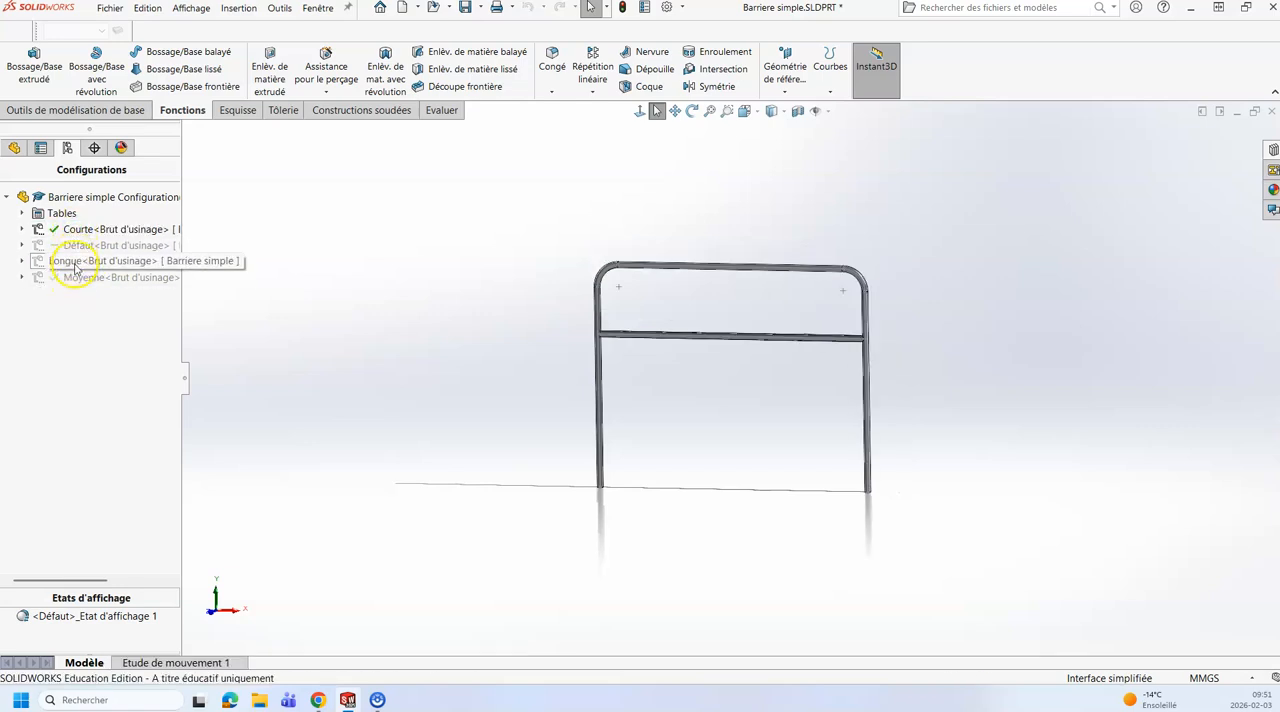
double_click(75, 261)
double_click(77, 277)
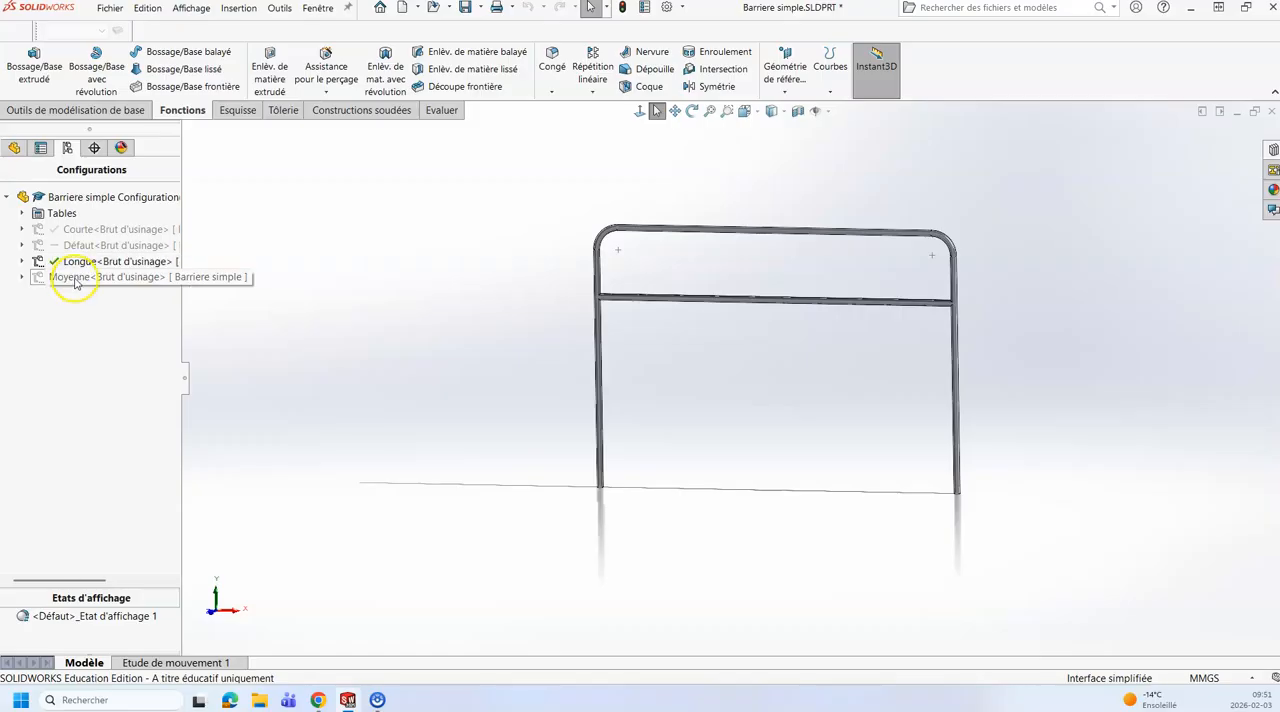
Step: Activate the Longue configuration and open Esquisse1 for editing
double_click(75, 262)
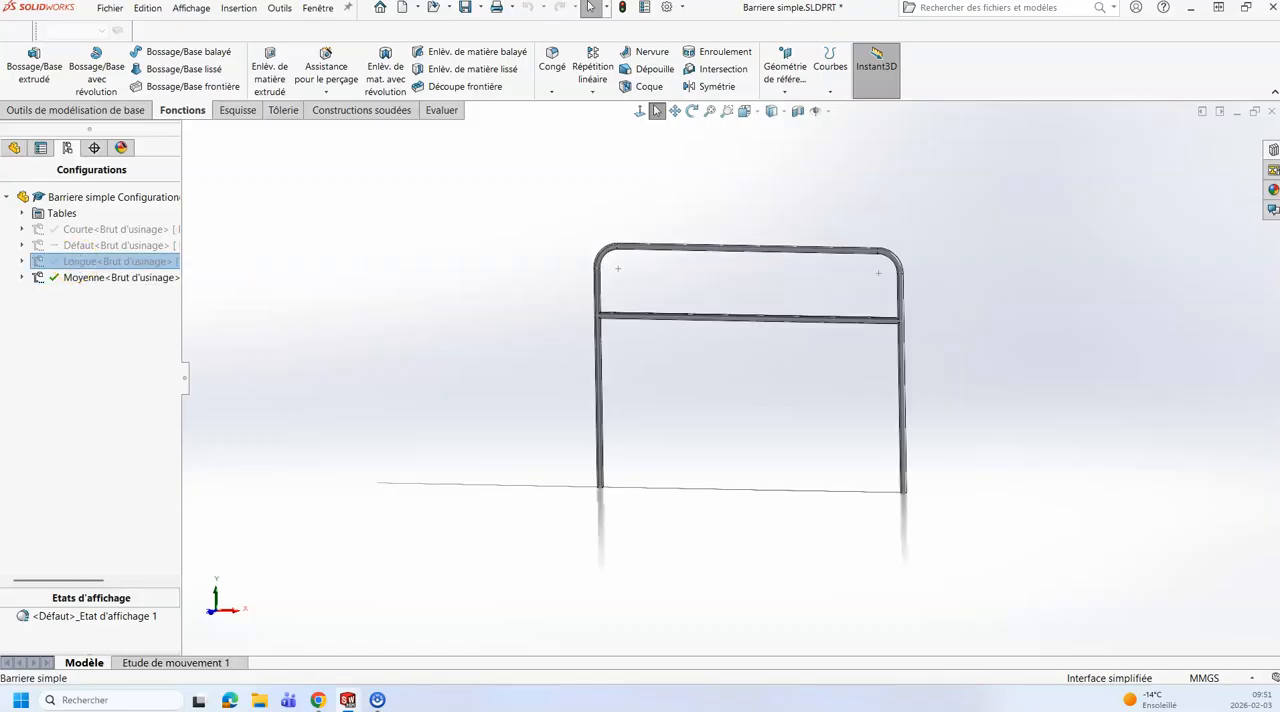
click(14, 147)
click(55, 330)
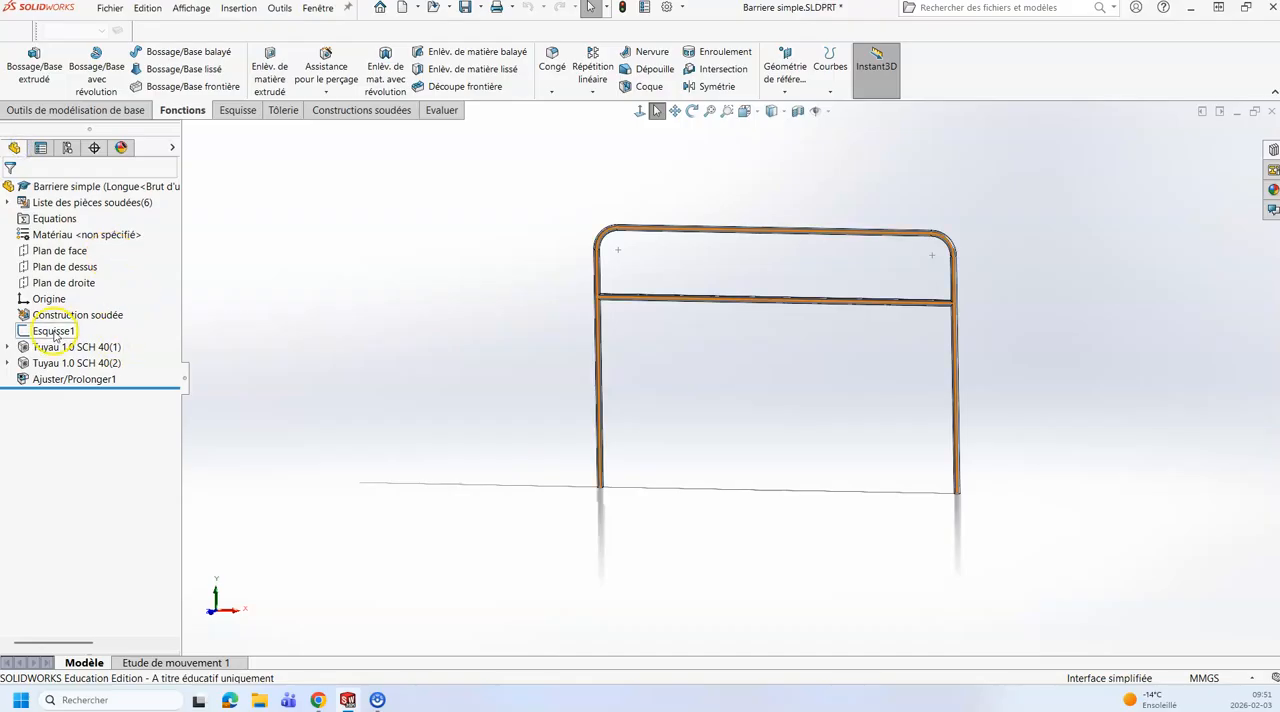
click(70, 289)
scroll(700, 286, up, 3)
middle_drag(714, 342, 678, 377)
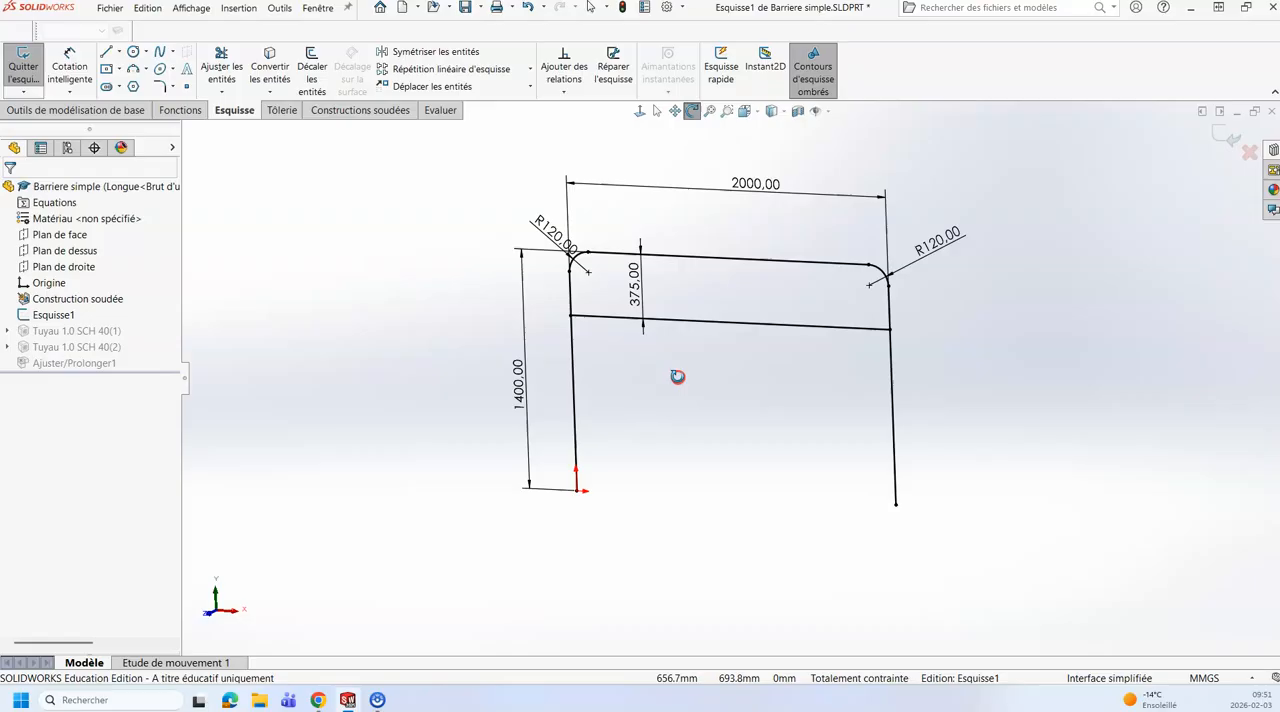
Step: Set the Petite hauteur dimension to 450 mm with Longue active and exit the sketch
double_click(637, 284)
text(450)
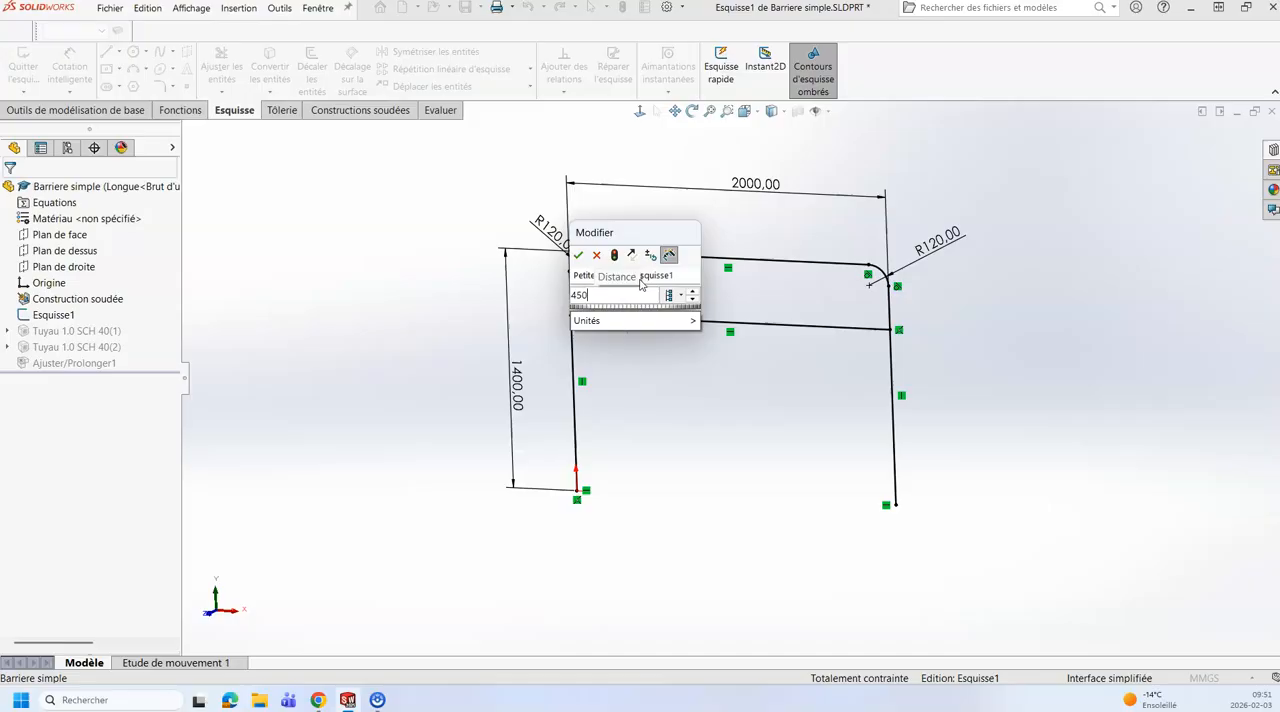
key(Return)
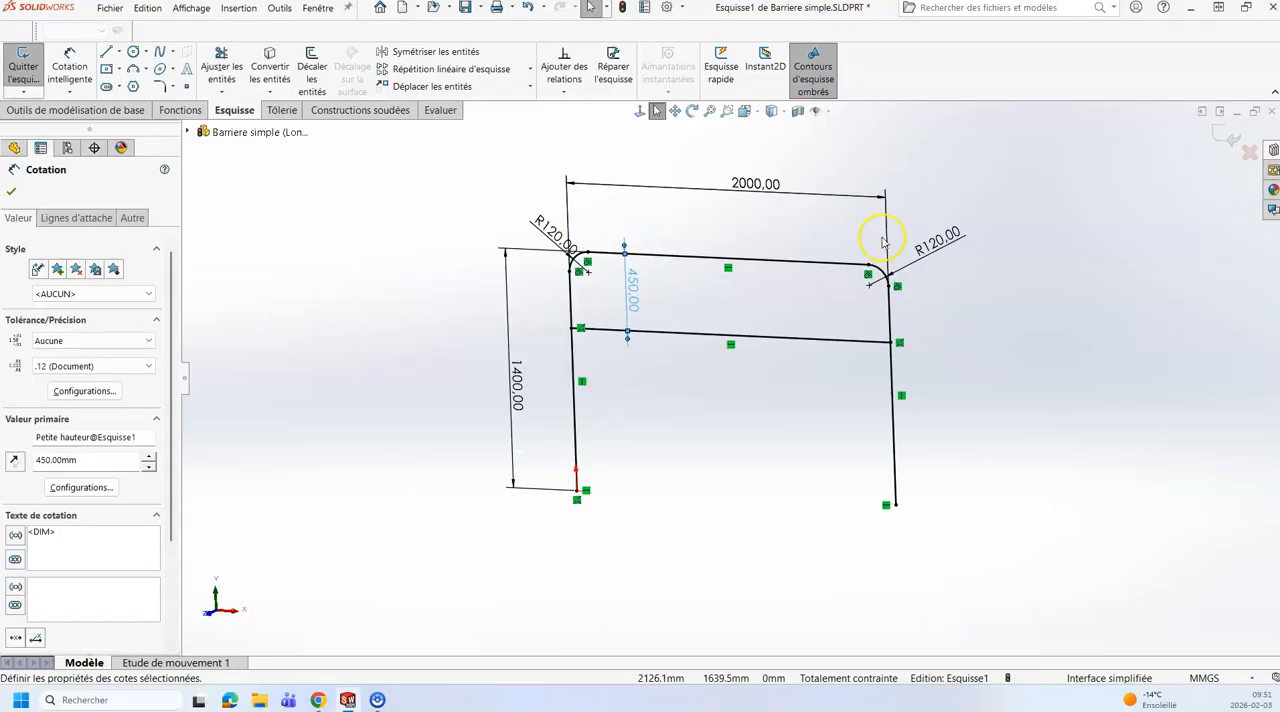
click(1222, 139)
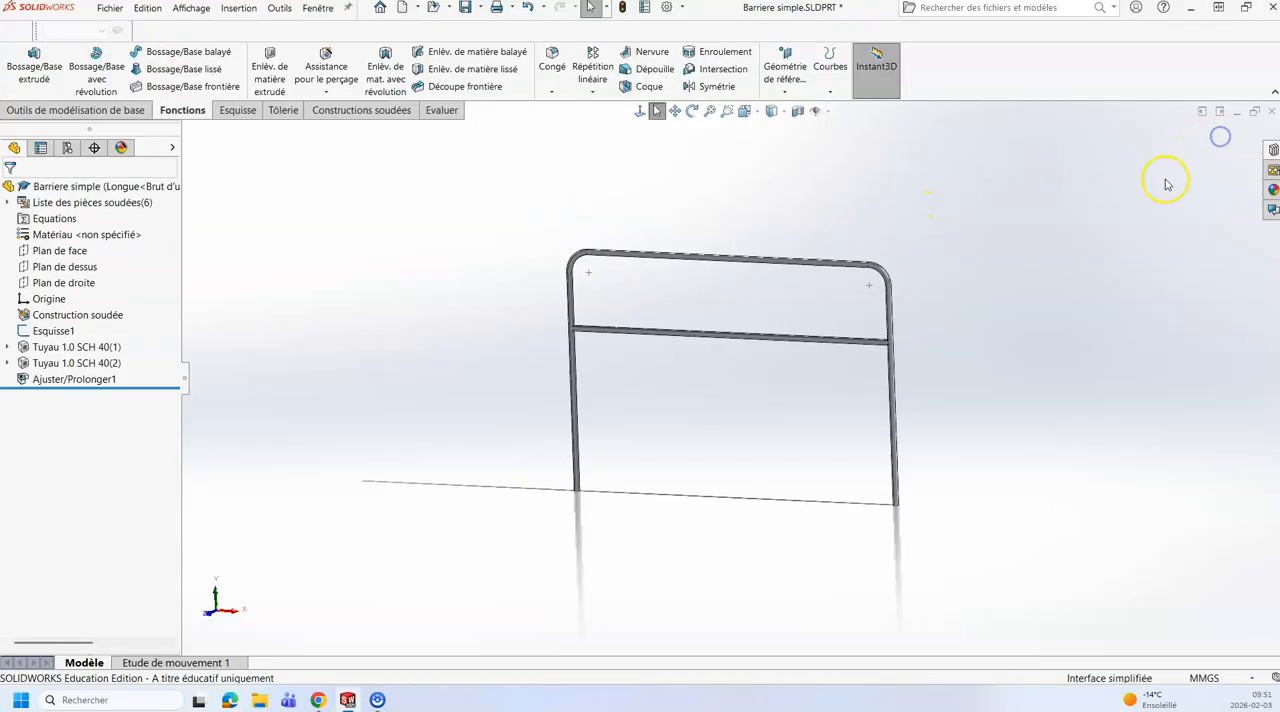
Step: Switch to the Moyenne configuration and back to Longue to compare the crossbar spacing
click(67, 148)
double_click(71, 277)
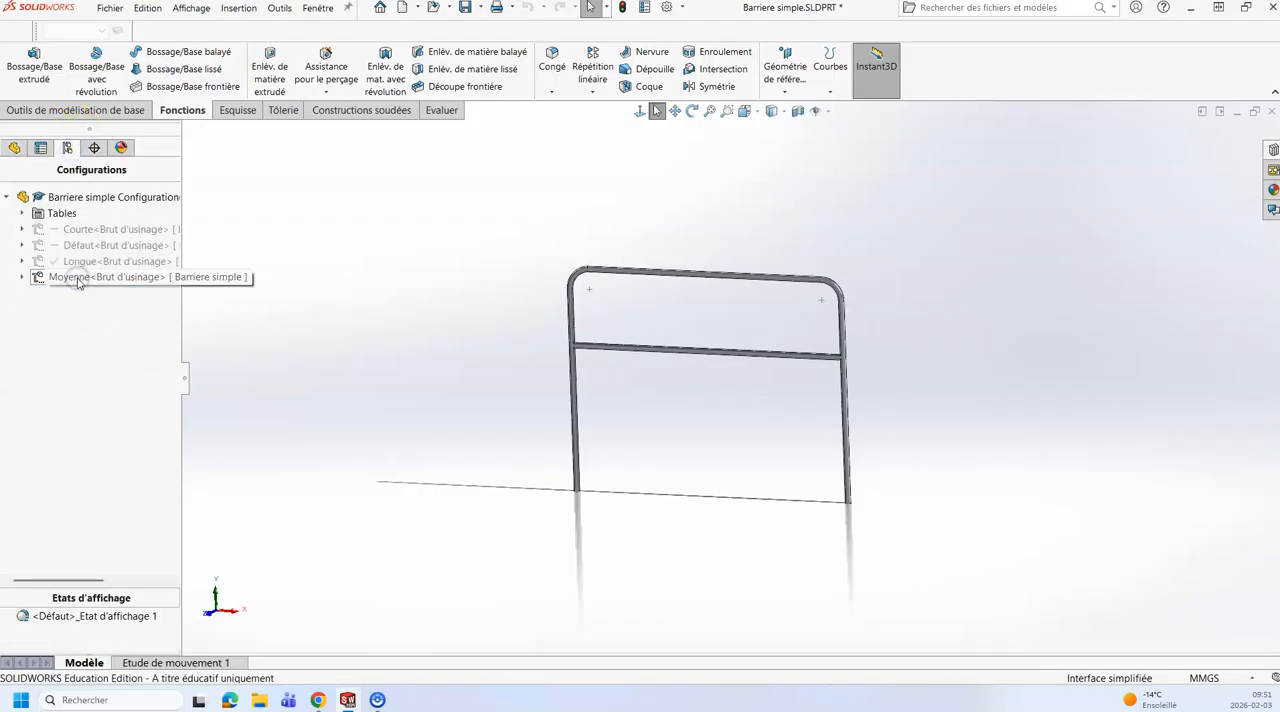
double_click(70, 261)
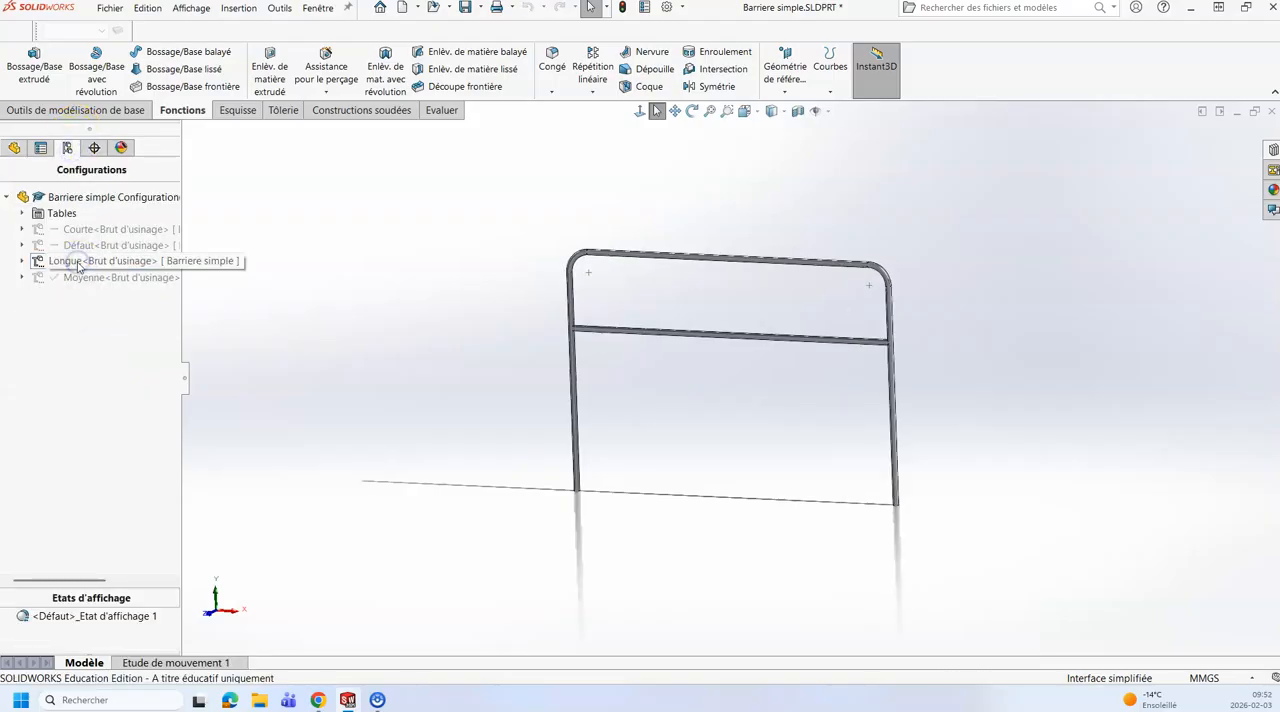
Step: Activate the Courte configuration and select Esquisse1 to display its dimensions on the barrier
double_click(79, 231)
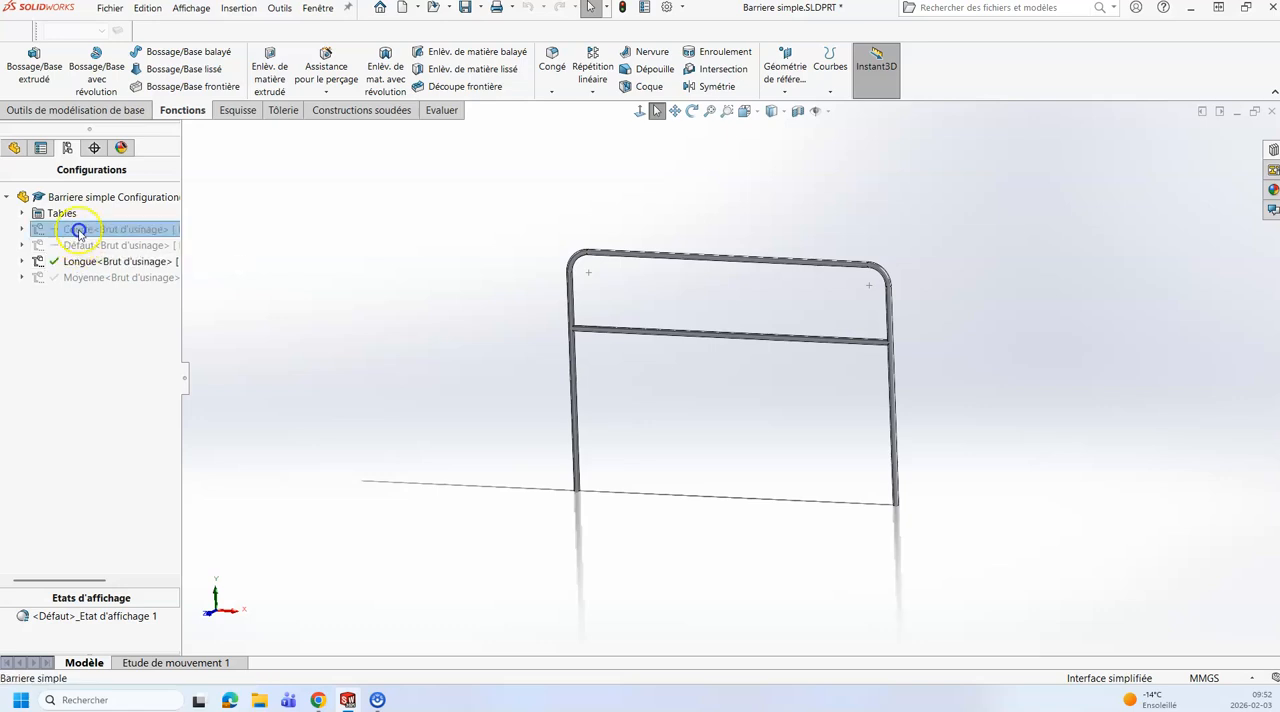
double_click(82, 278)
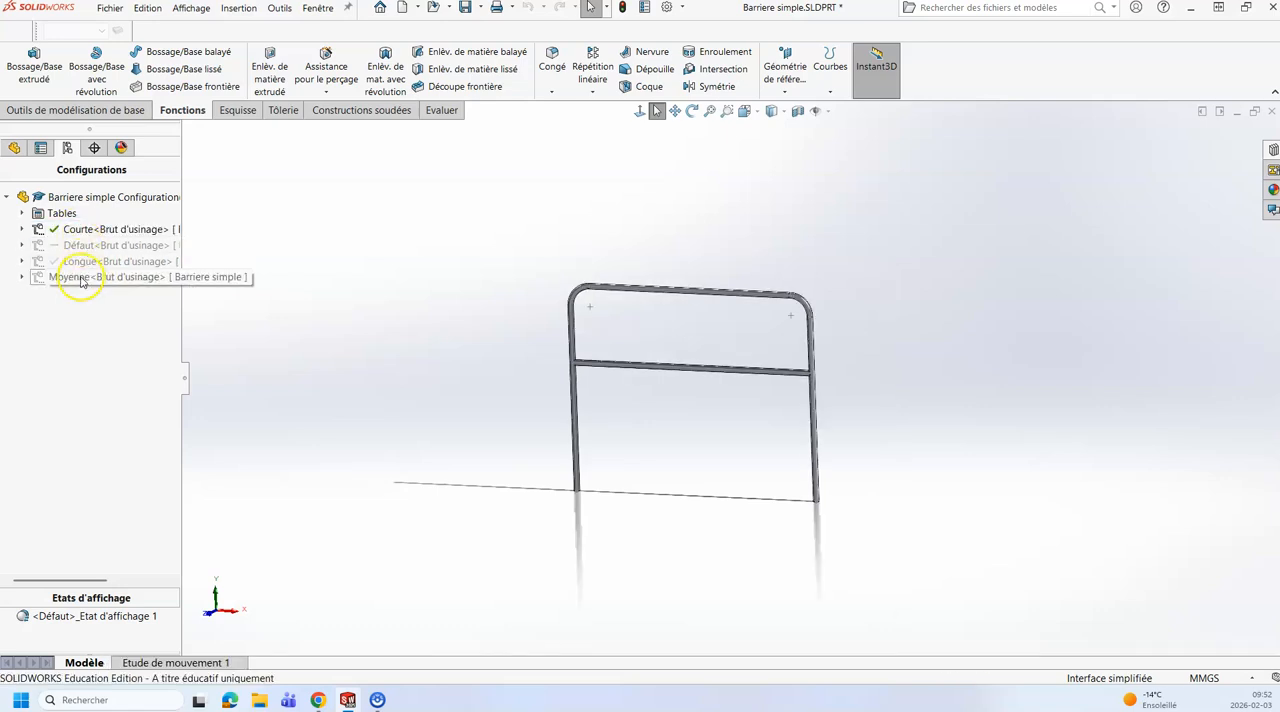
click(82, 236)
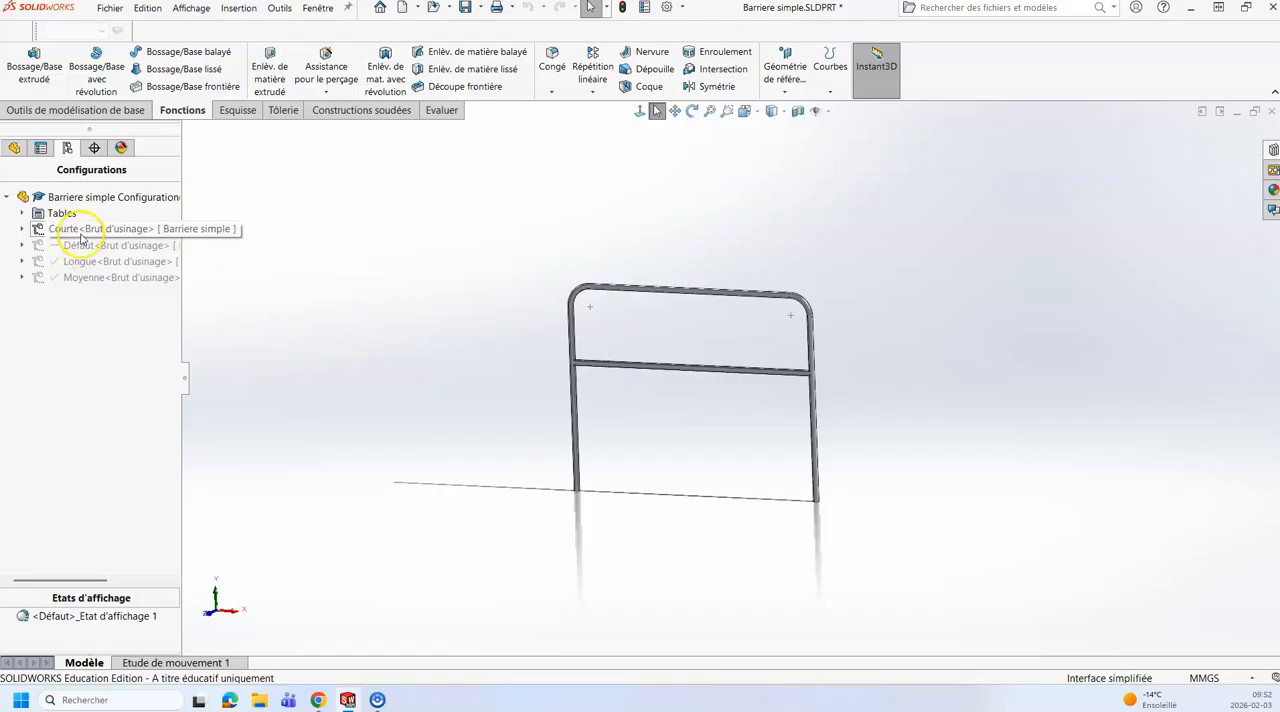
click(14, 147)
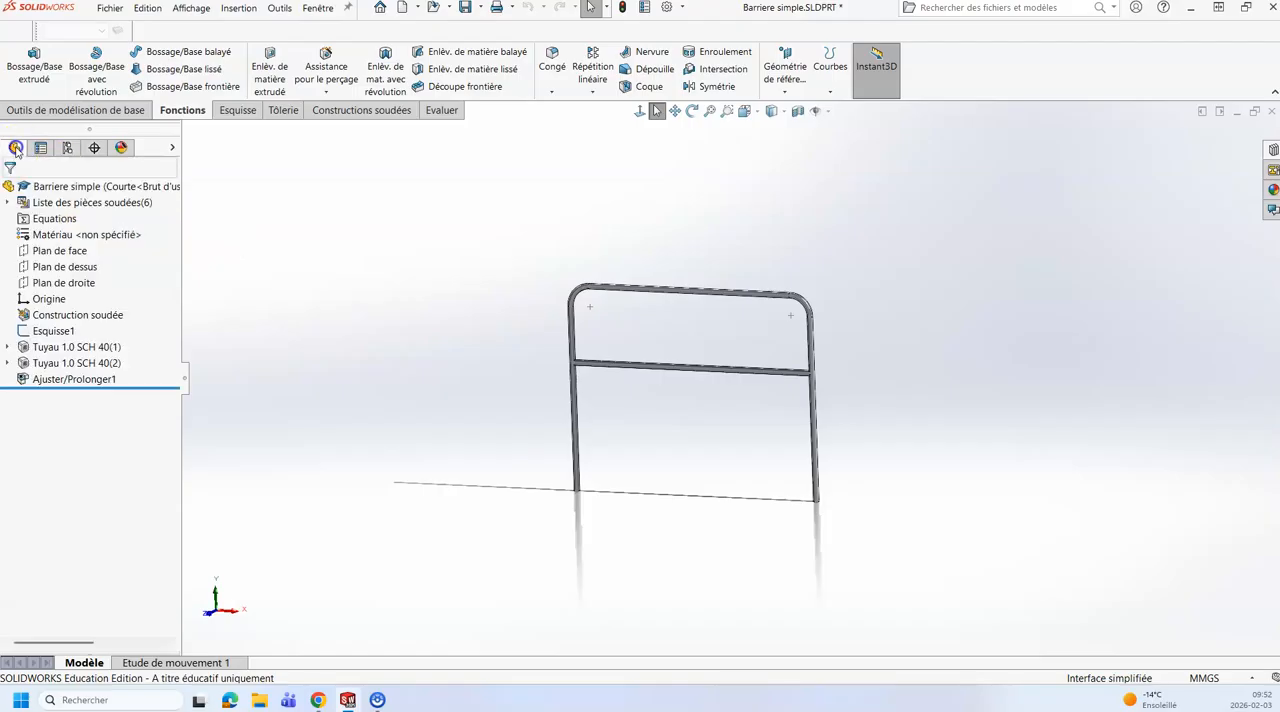
click(52, 330)
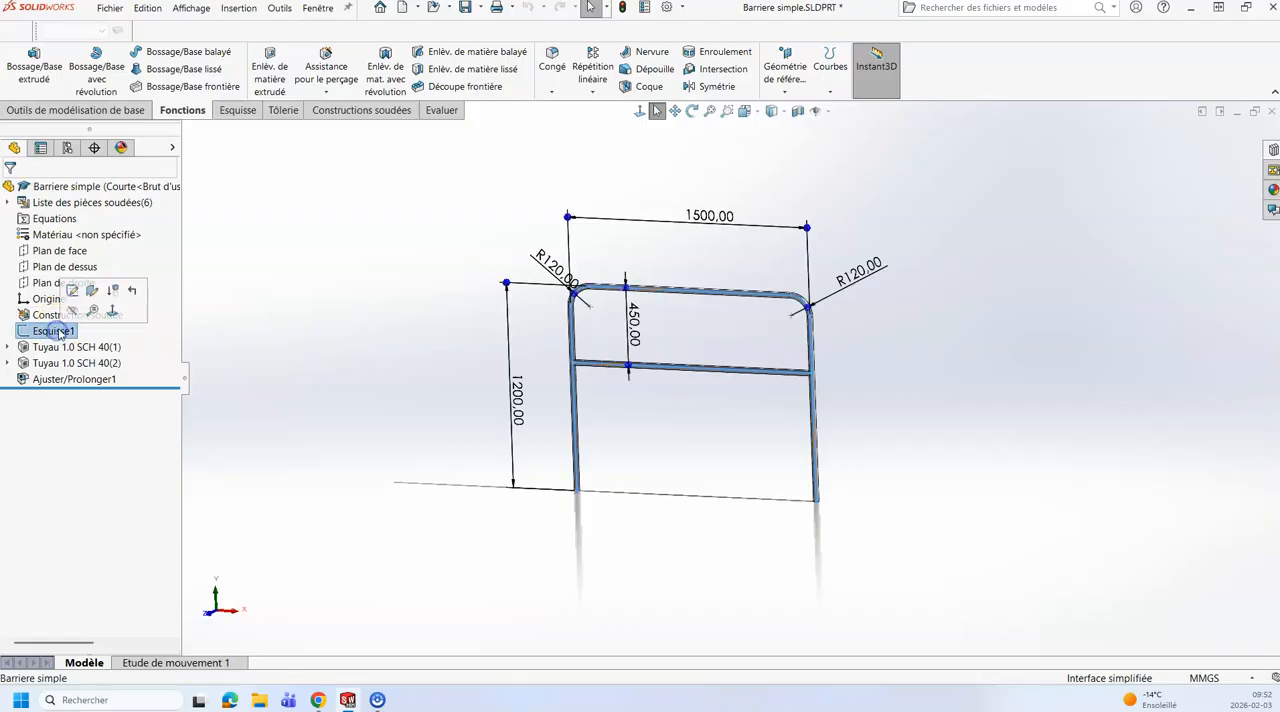
Step: Set the Petite hauteur dimension to 350 mm, specifying only Courte<Brut d'usinage> and Courte<Brut de soudage> as the configurations to modify
double_click(635, 325)
text(350)
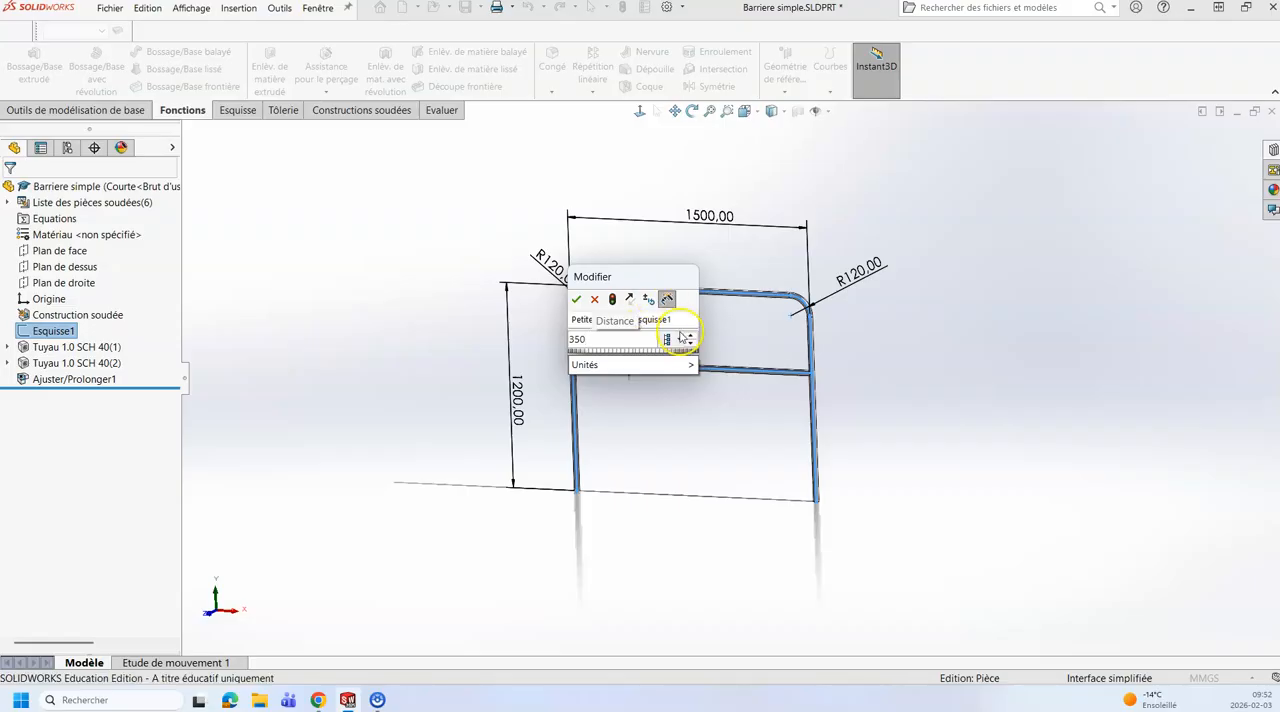
click(667, 339)
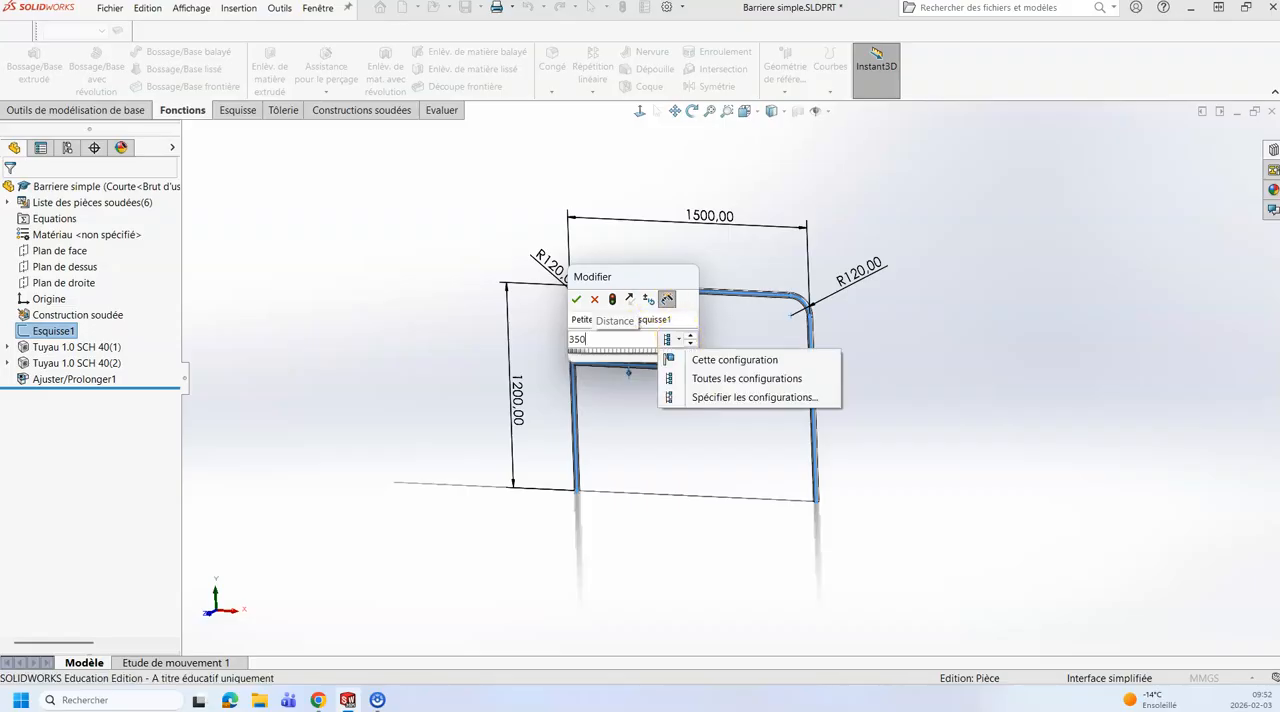
click(718, 404)
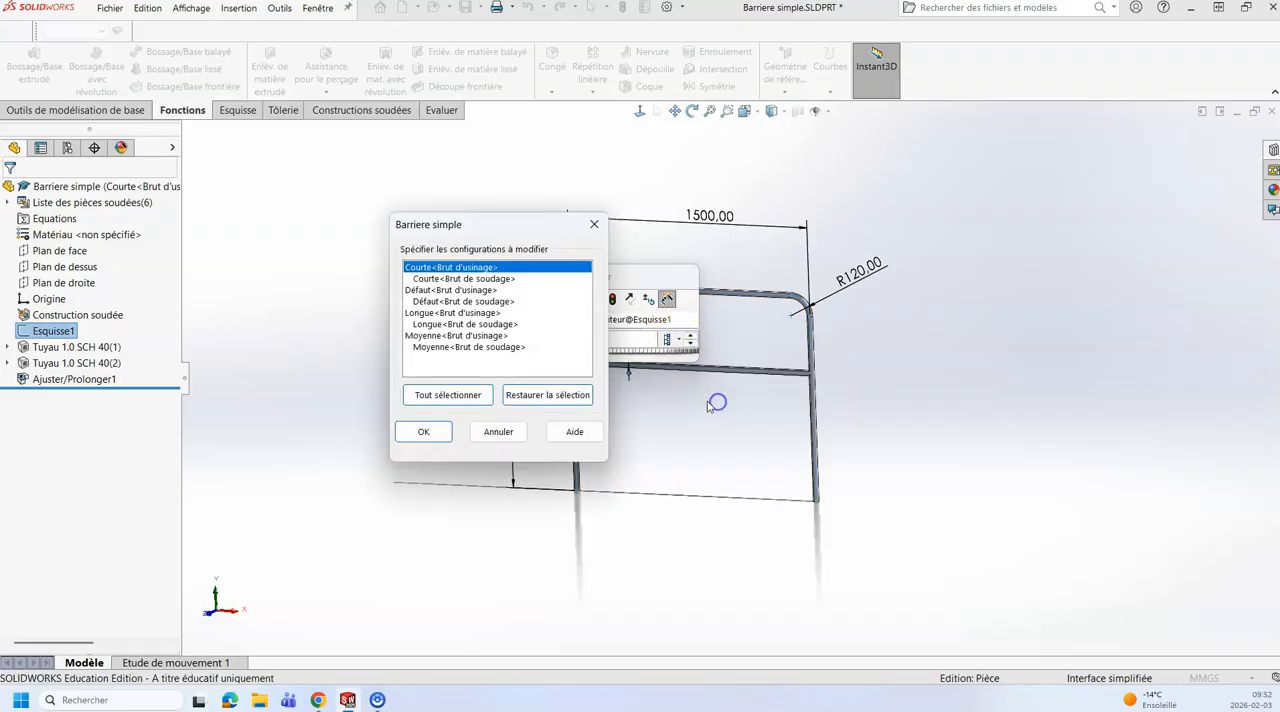
click(460, 268)
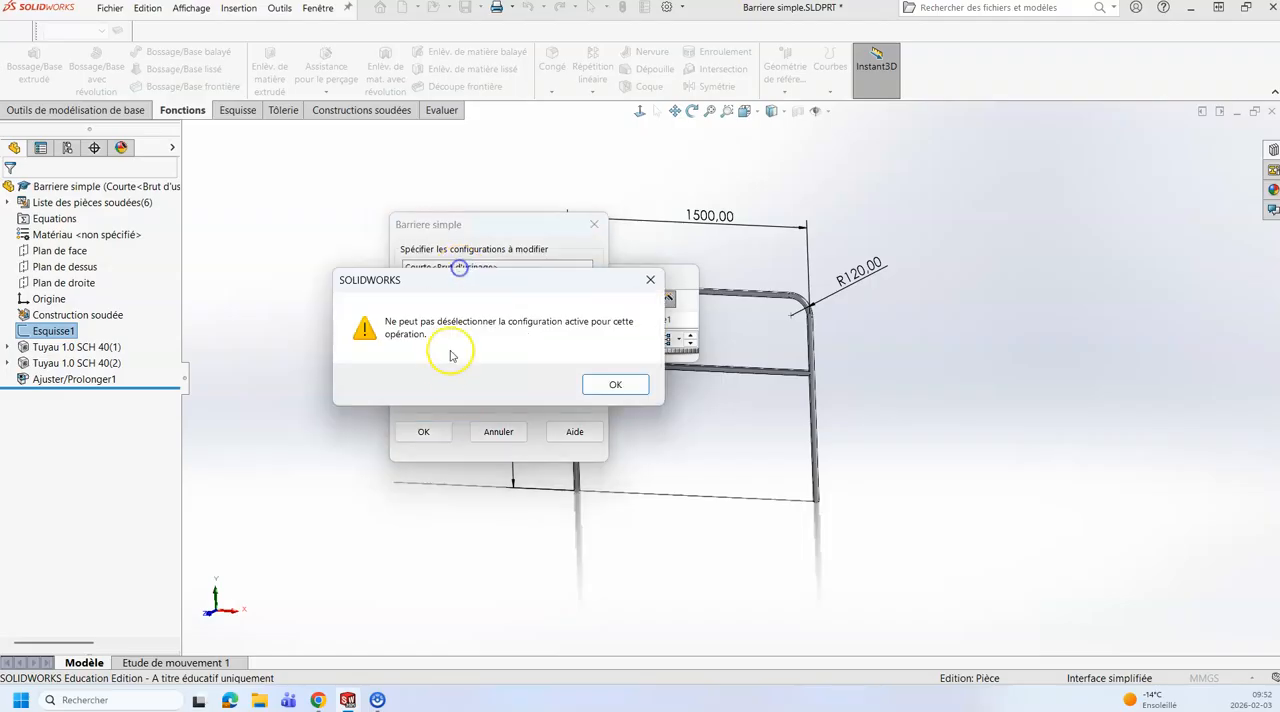
click(609, 381)
click(463, 279)
click(425, 432)
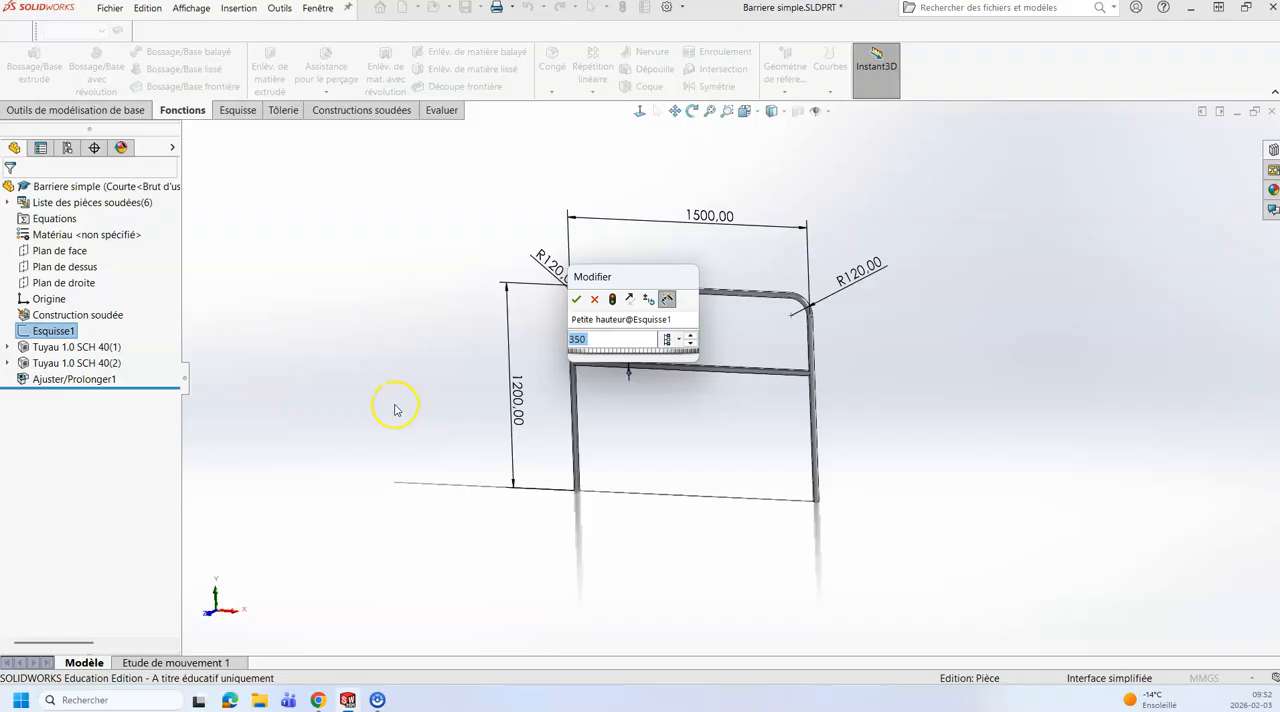
click(576, 299)
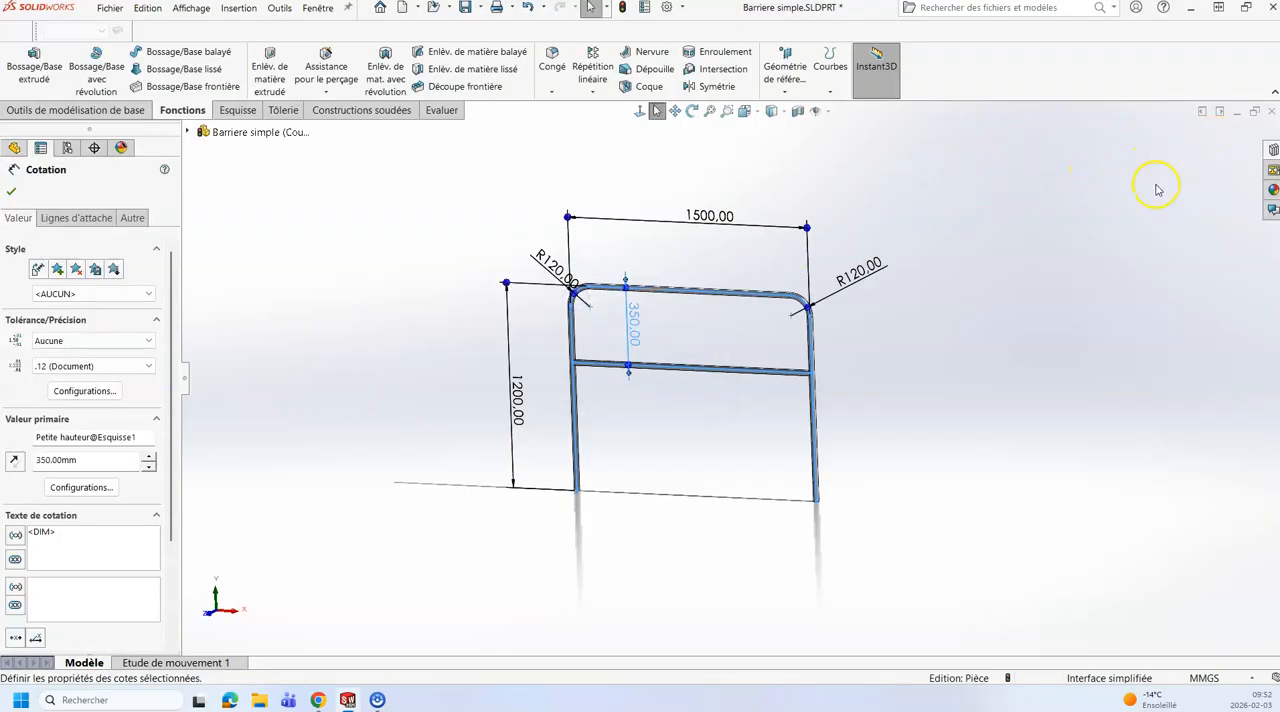
click(11, 191)
Step: Activate the Moyenne configuration with a document rebuild and open Esquisse1 for editing
click(67, 148)
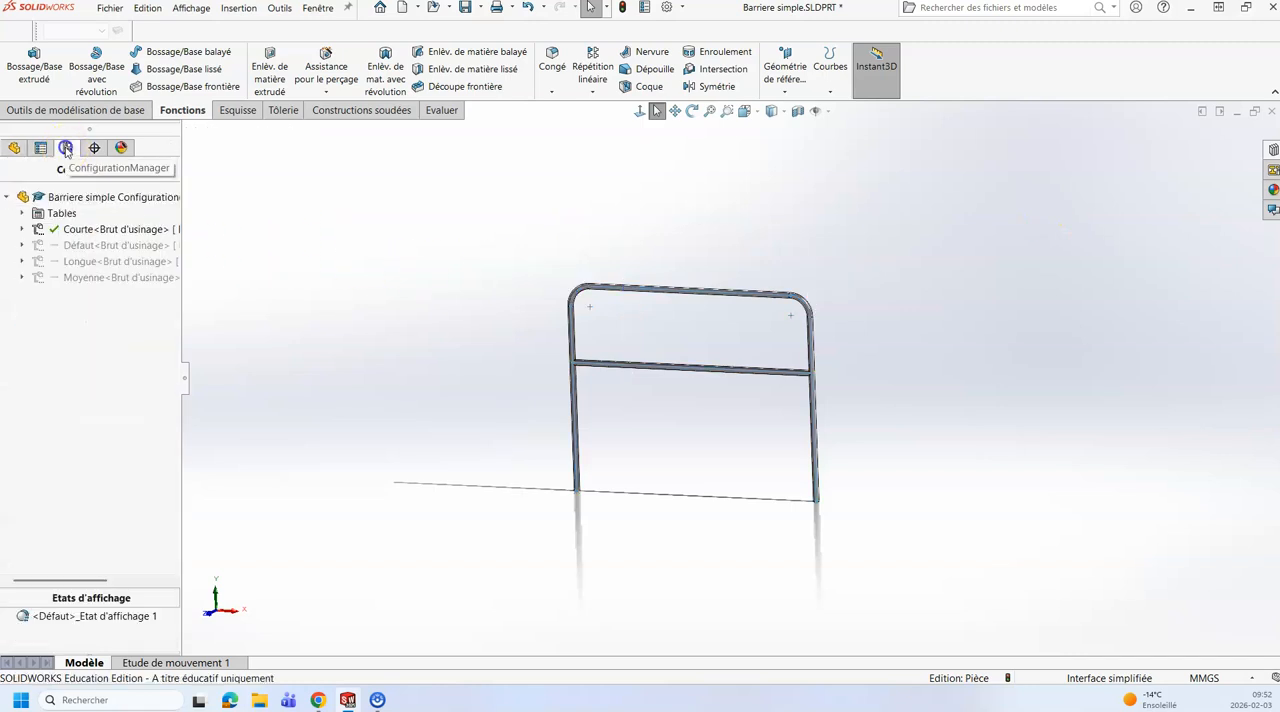
double_click(79, 278)
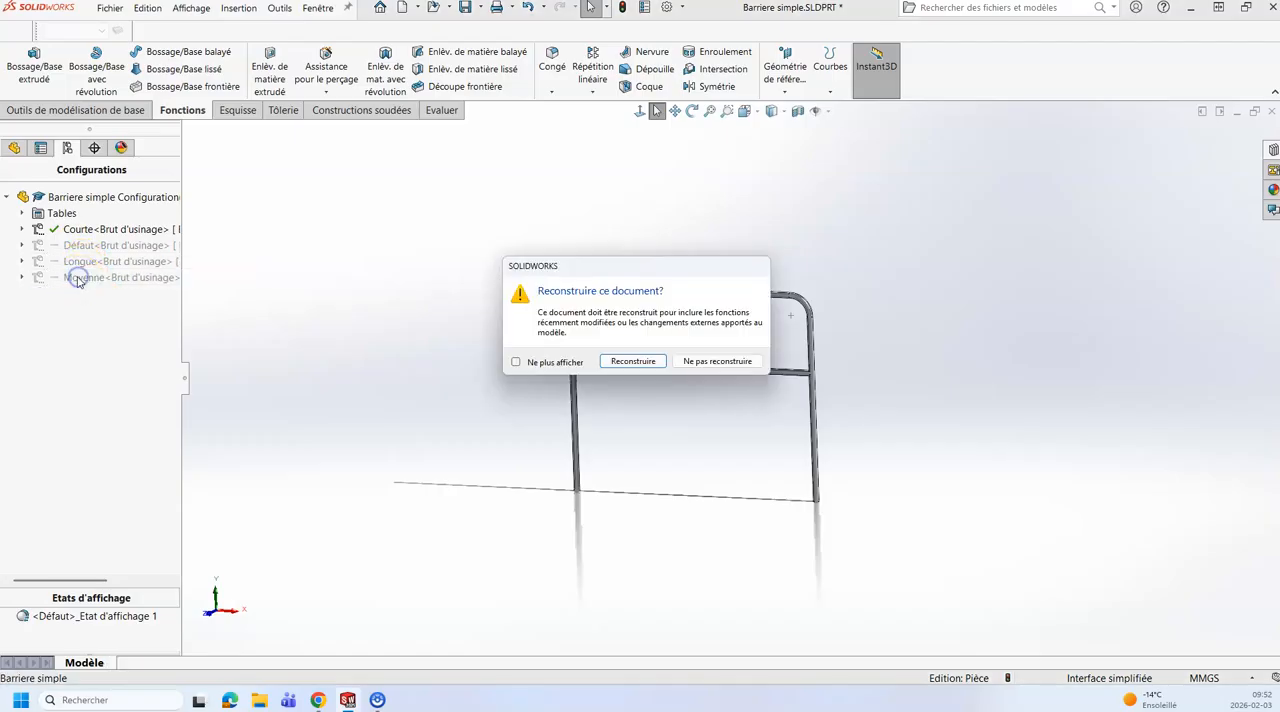
click(625, 362)
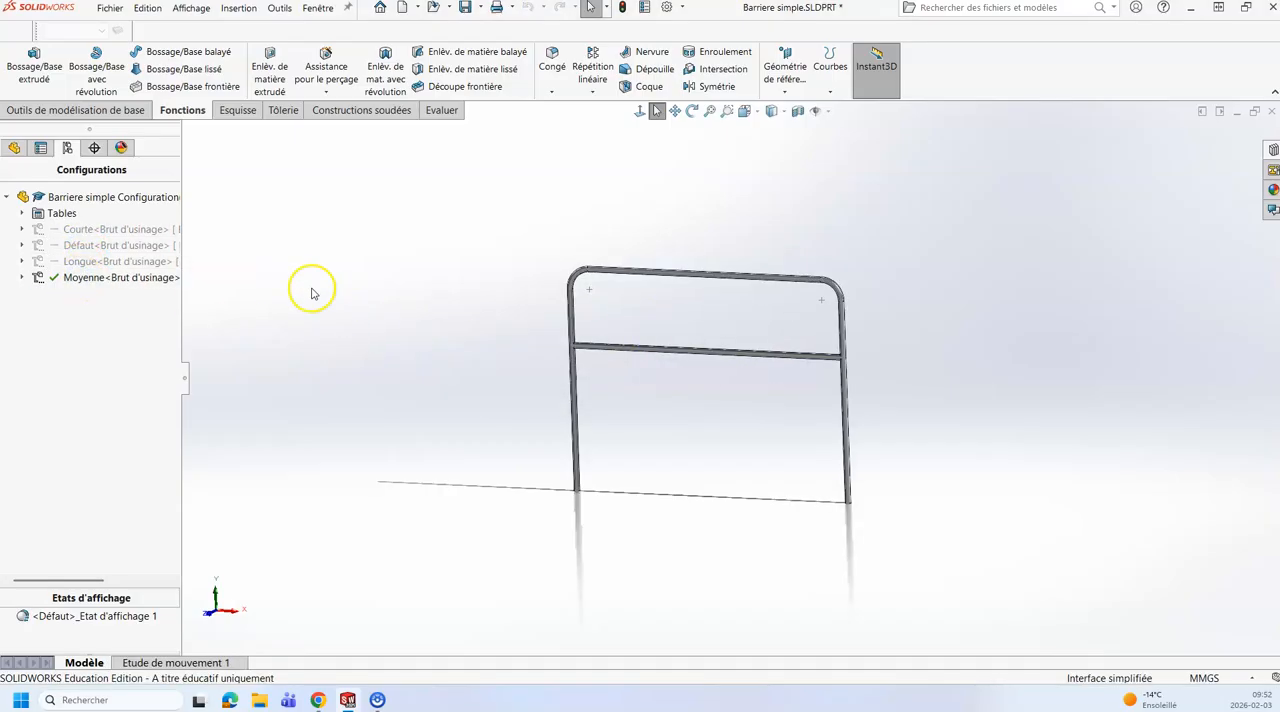
click(14, 148)
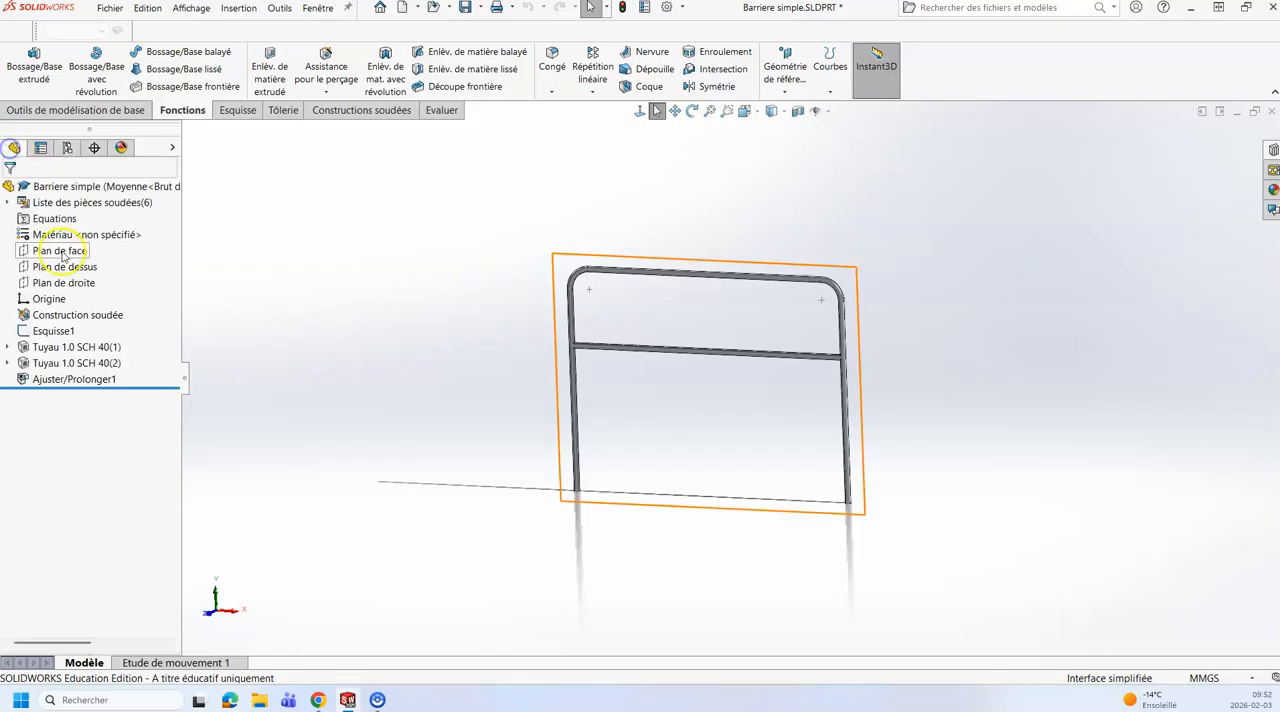
click(50, 330)
click(72, 288)
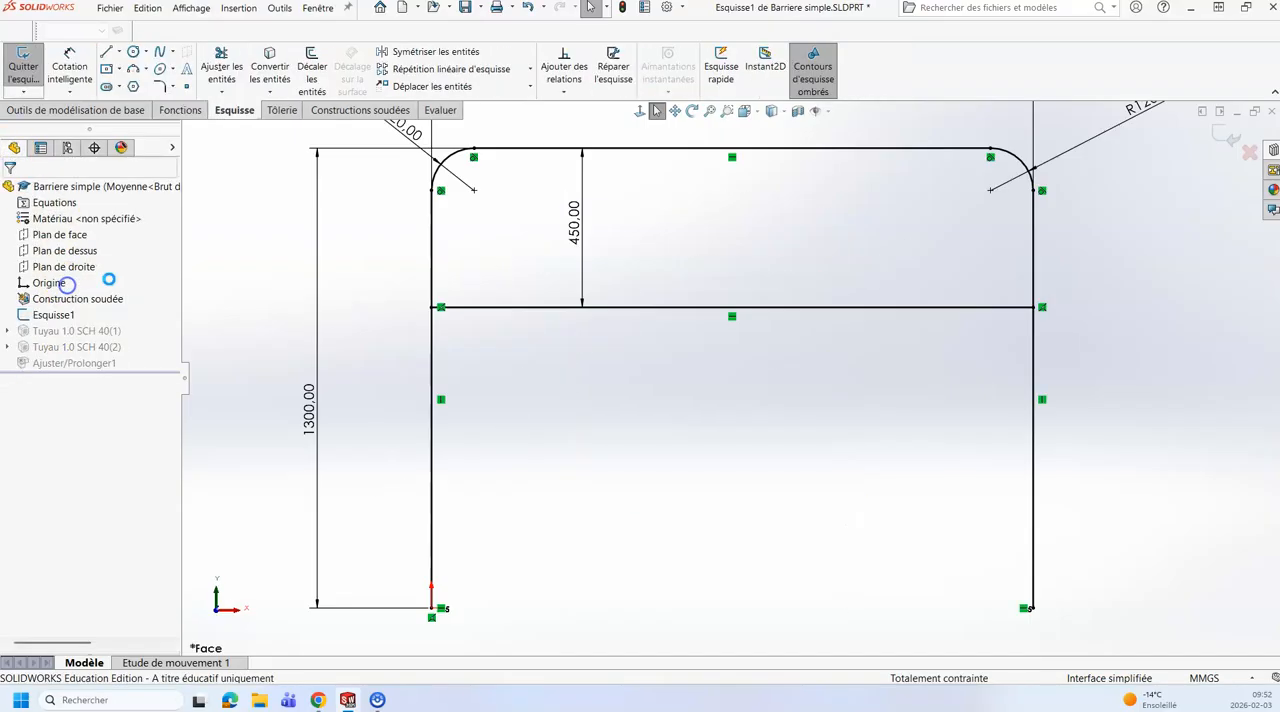
Step: Set the Petite hauteur dimension to 375 mm for Moyenne<Brut d'usinage> and Moyenne<Brut de soudage> only, and exit the sketch
double_click(577, 220)
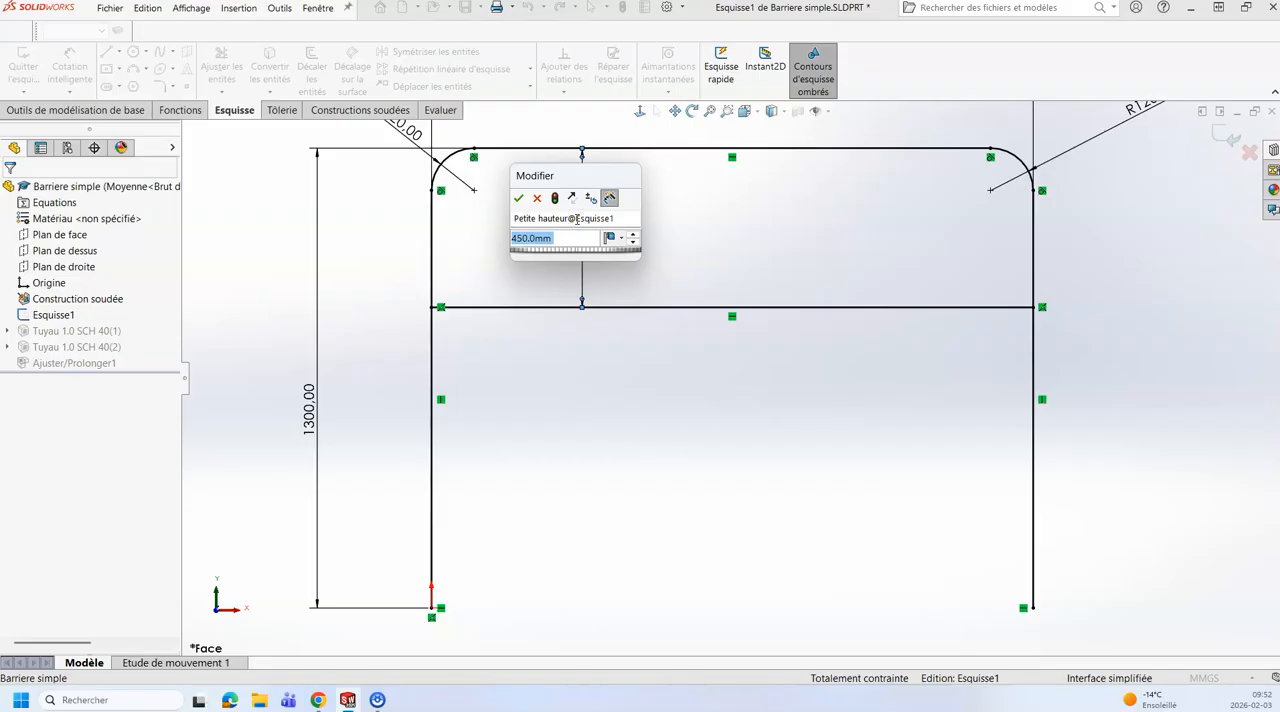
text(375)
click(621, 238)
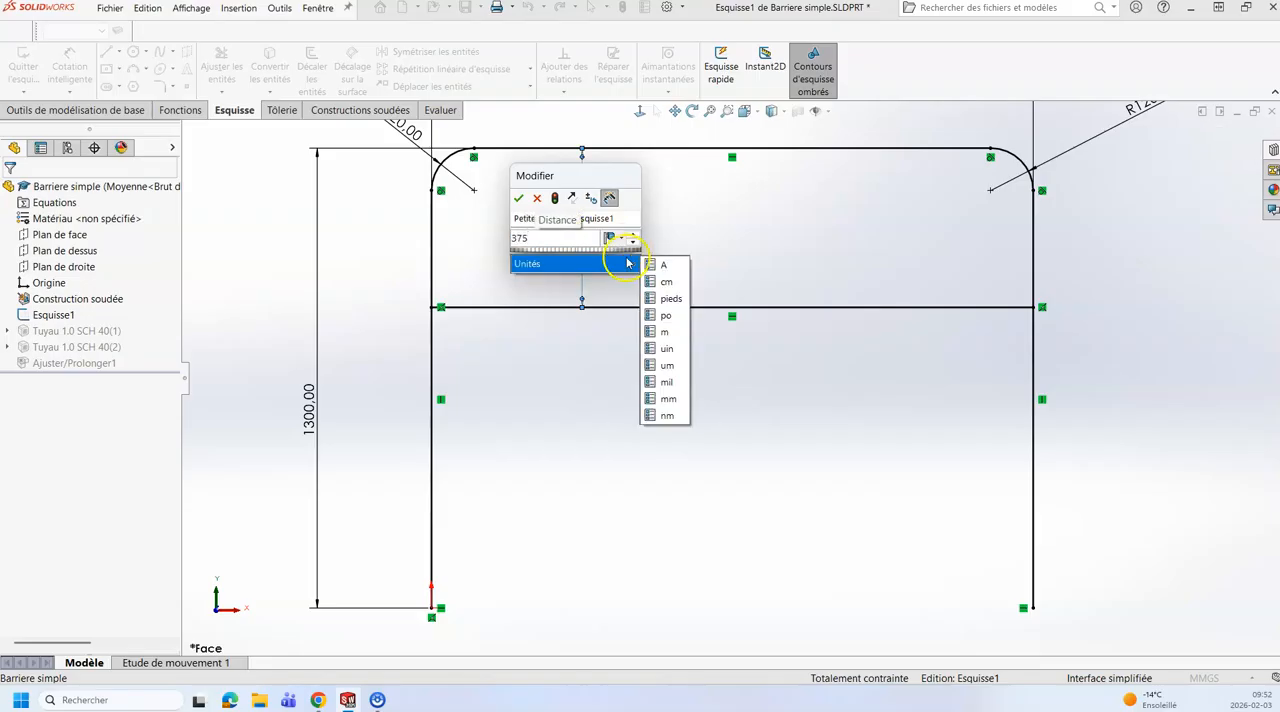
click(621, 238)
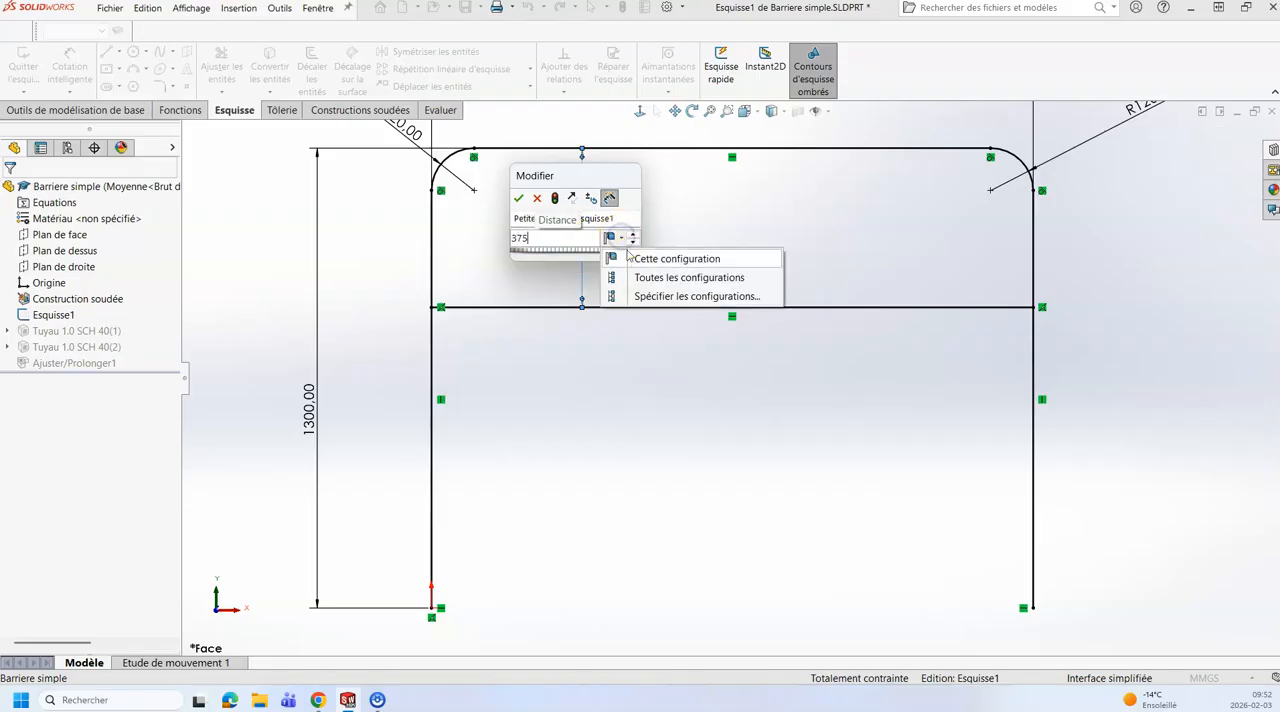
click(647, 298)
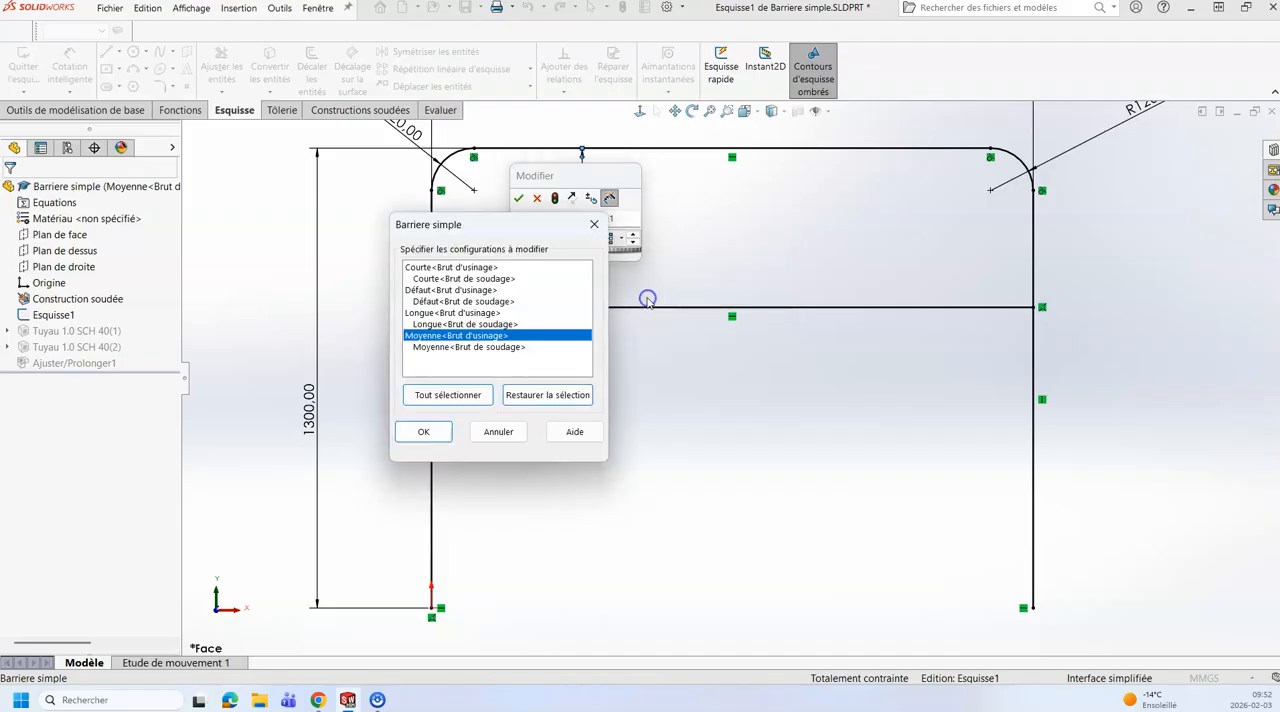
ctrl+click(445, 347)
click(424, 432)
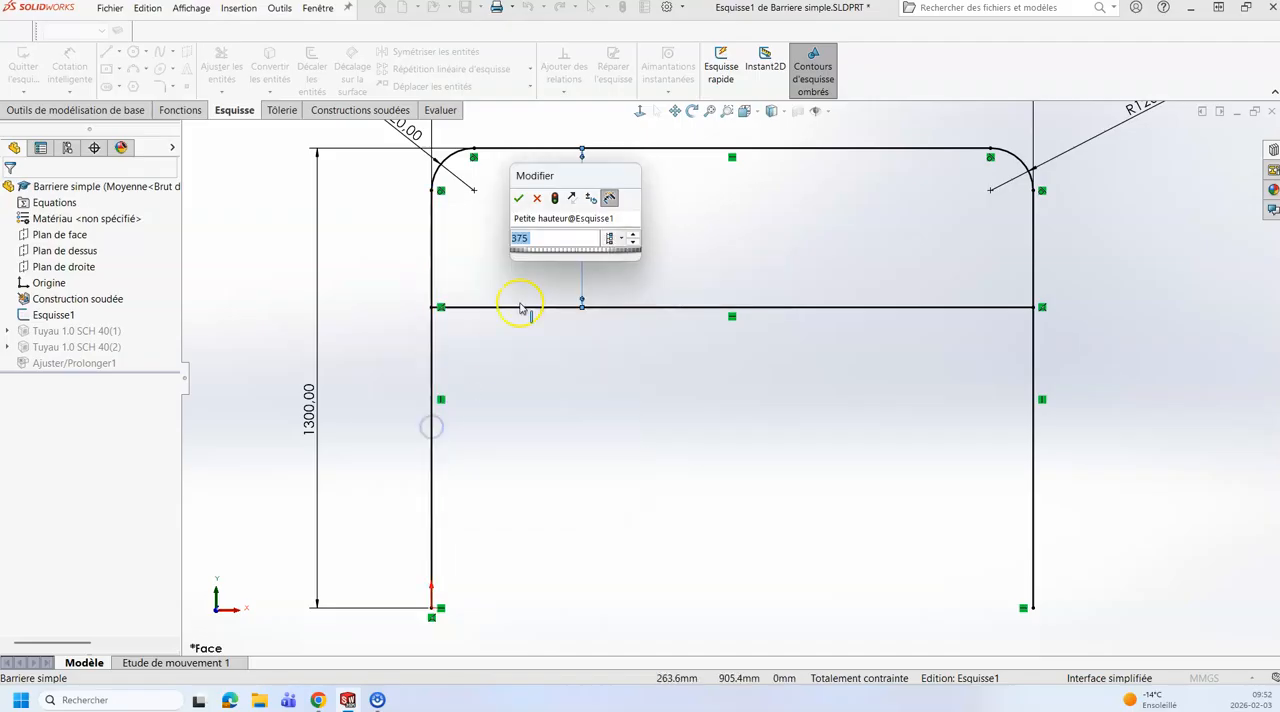
click(519, 198)
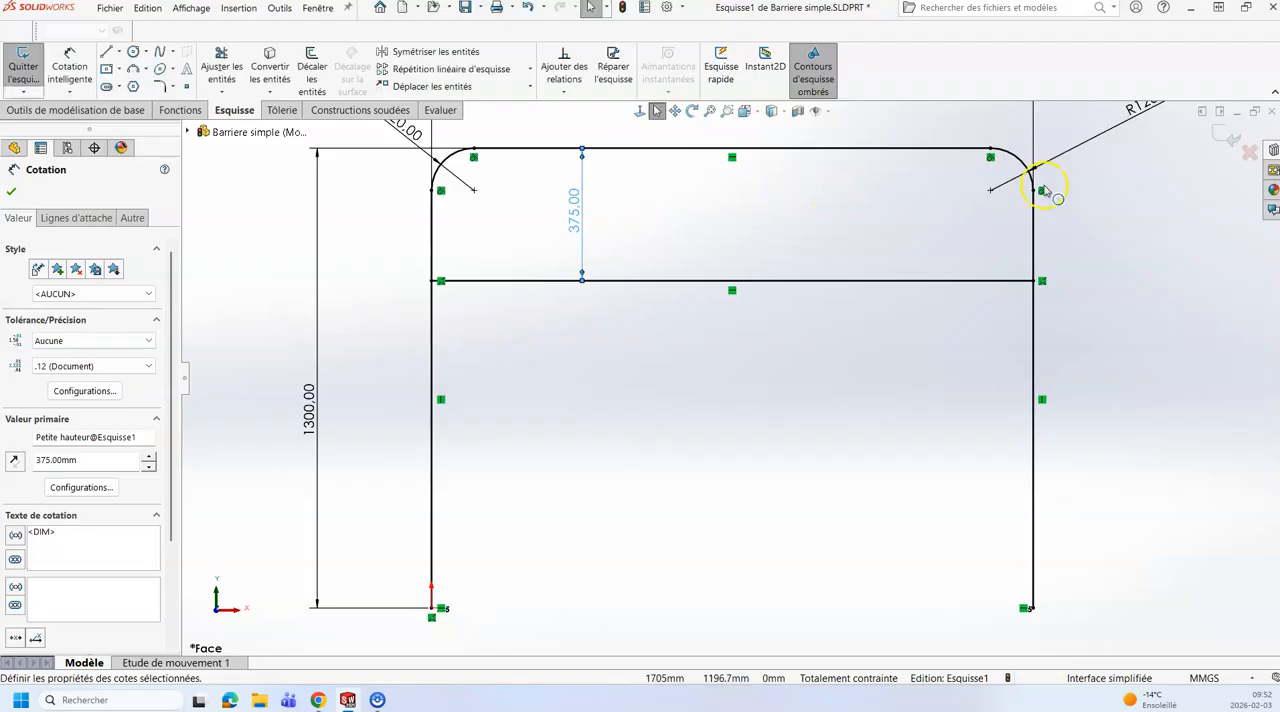
click(1218, 135)
Step: Activate the Longue configuration and then Courte, and select Esquisse1 to check Courte's dimensions on the barrier
mouse_move(592, 472)
middle_down()
mouse_move(554, 480)
mouse_move(788, 459)
middle_up()
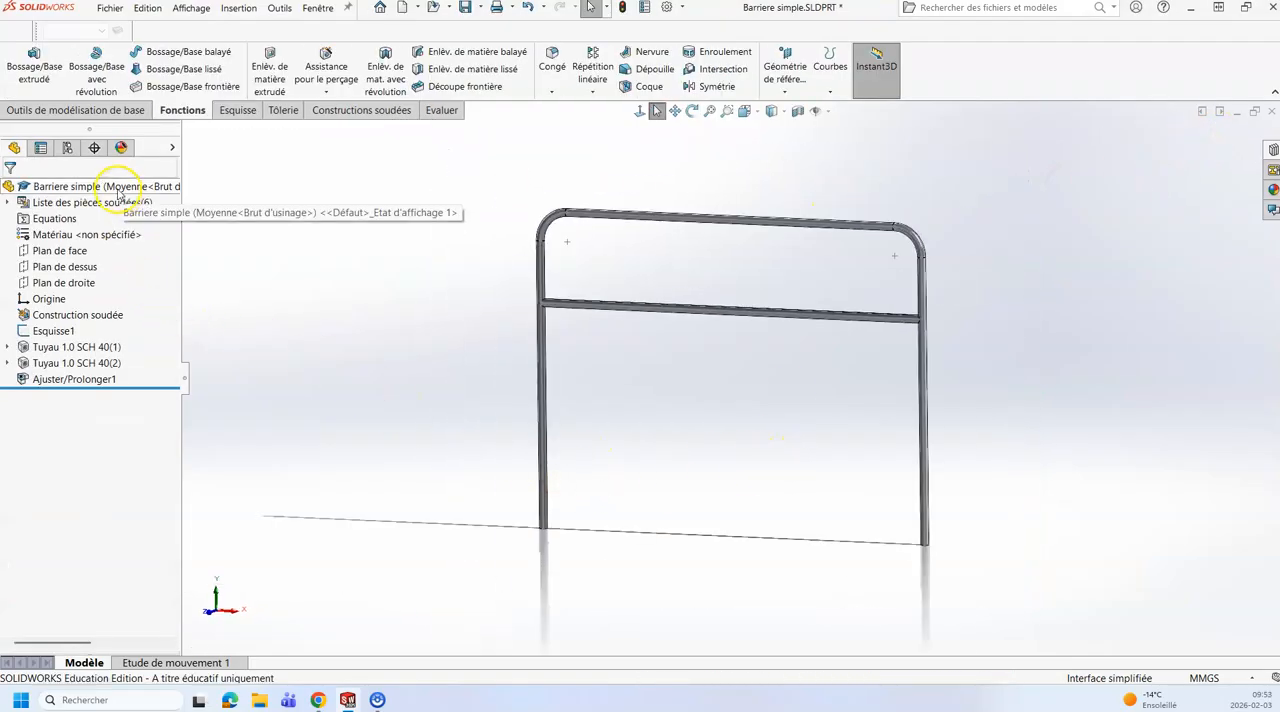
click(67, 147)
double_click(72, 261)
double_click(76, 229)
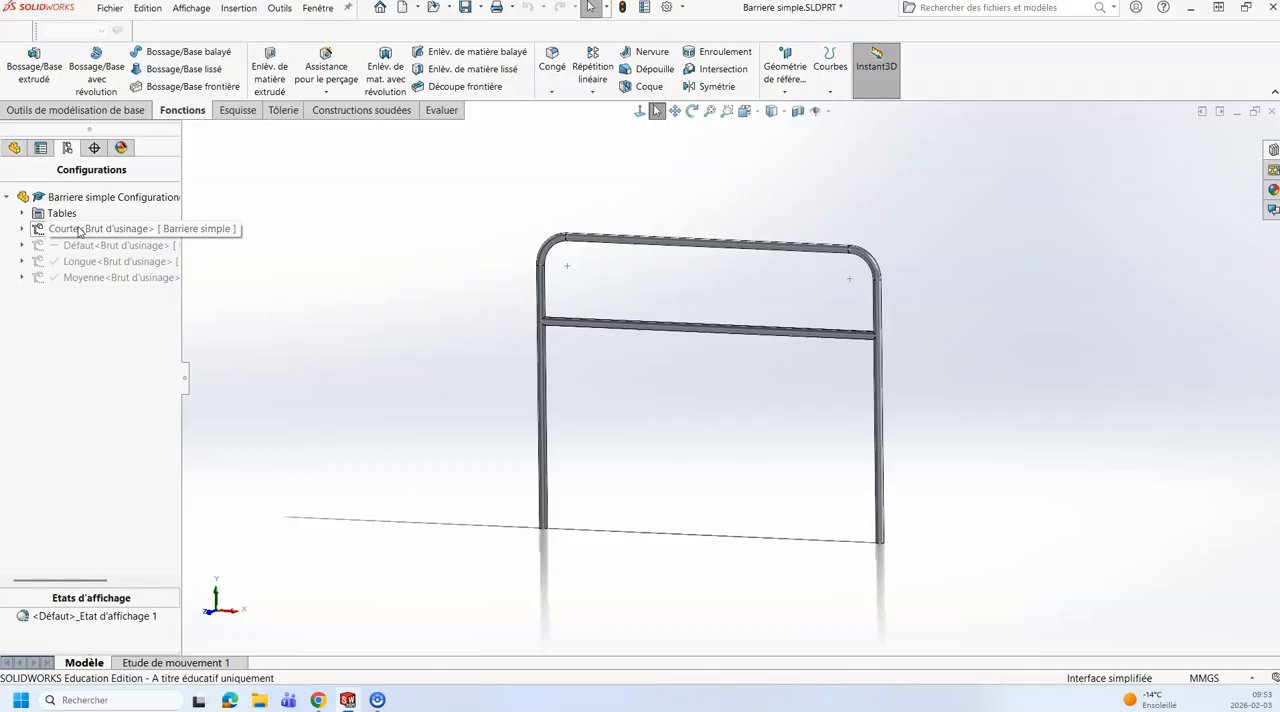
click(14, 148)
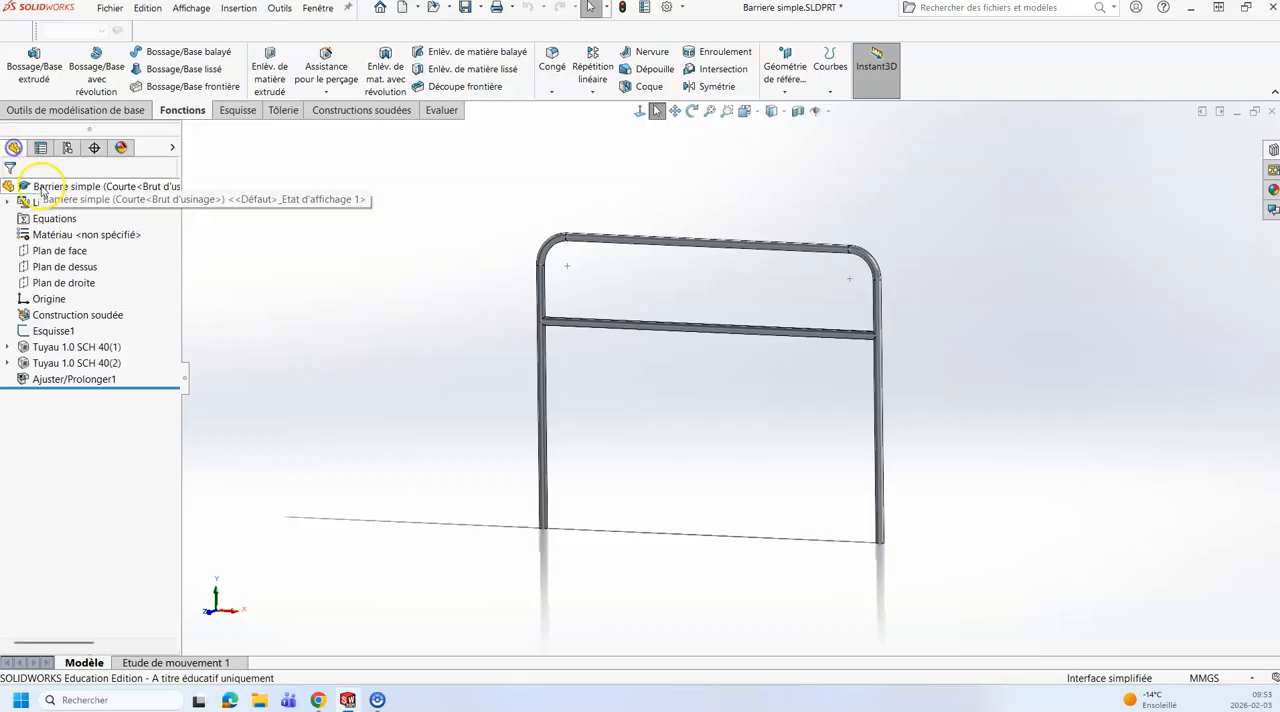
click(49, 334)
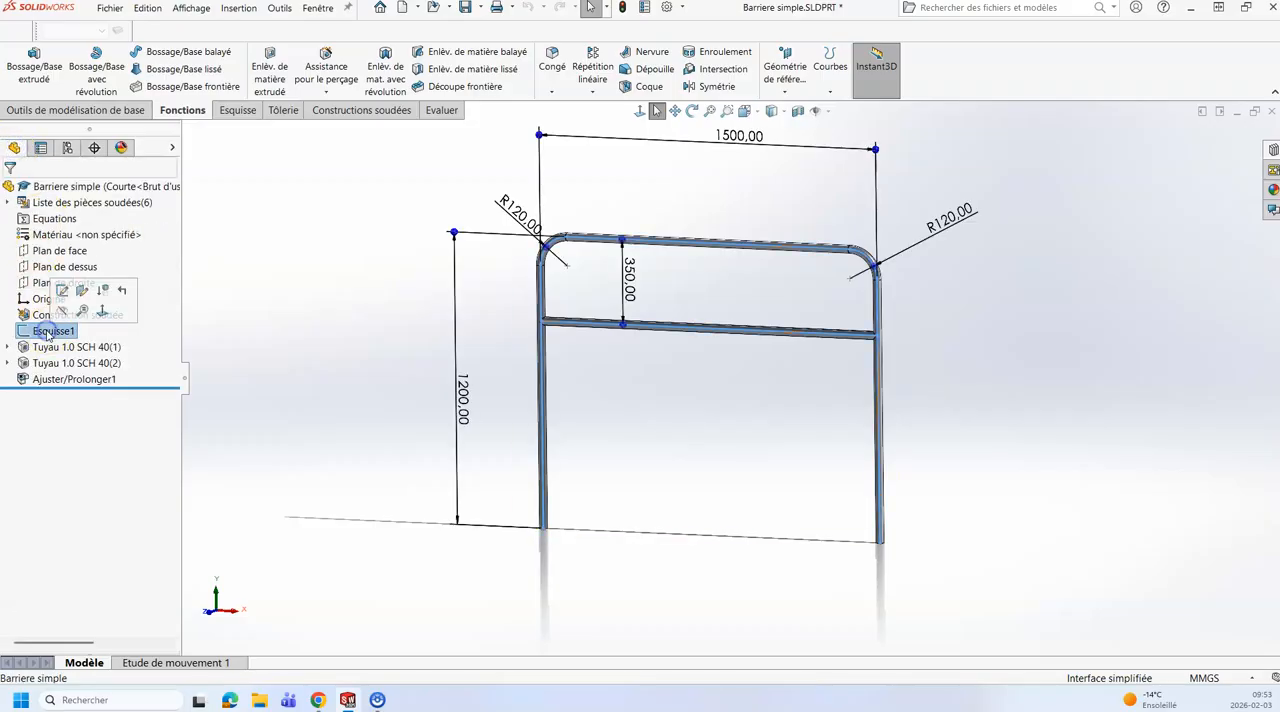
Step: Activate the Moyenne configuration and select Esquisse1 to check its dimensions on the barrier
click(67, 148)
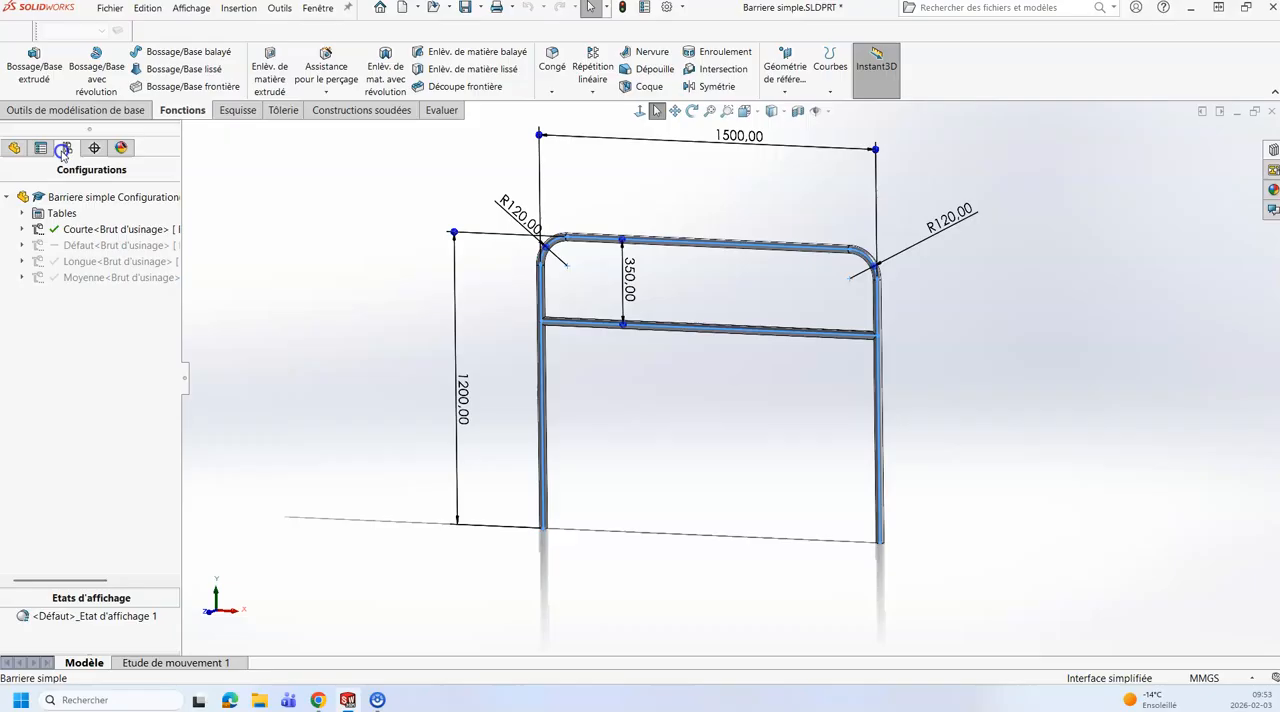
double_click(80, 279)
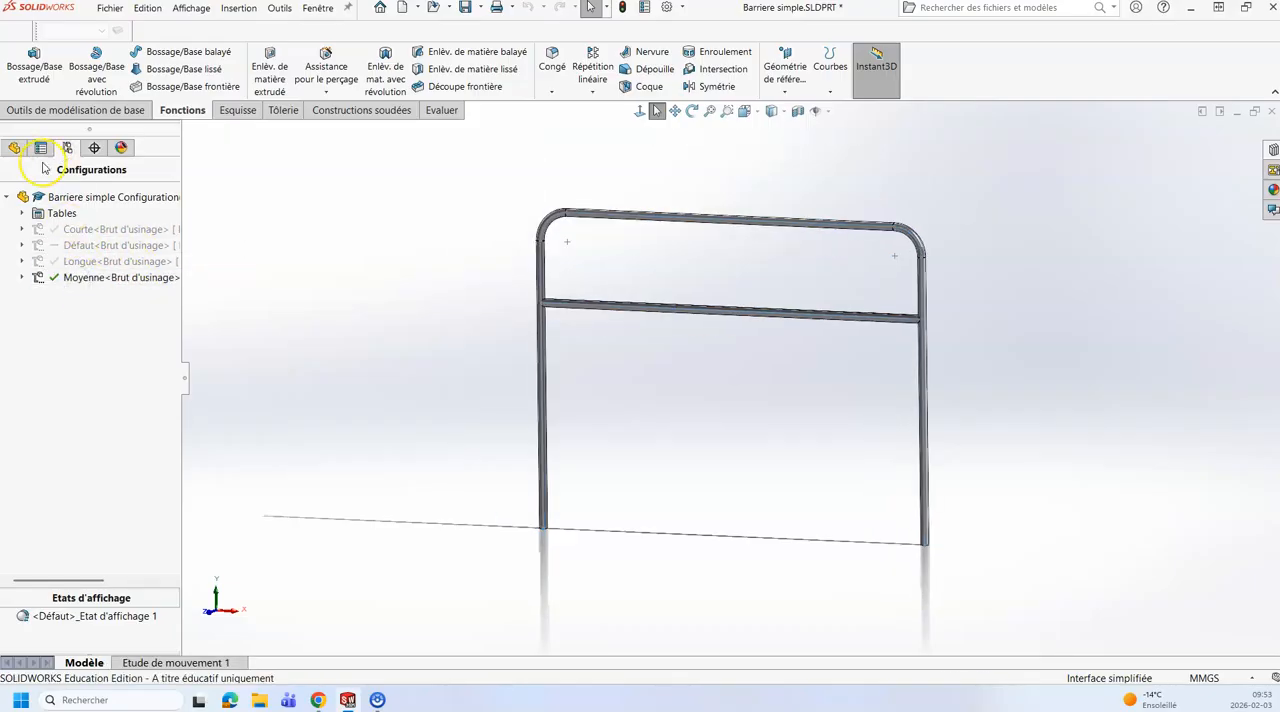
click(14, 148)
click(68, 331)
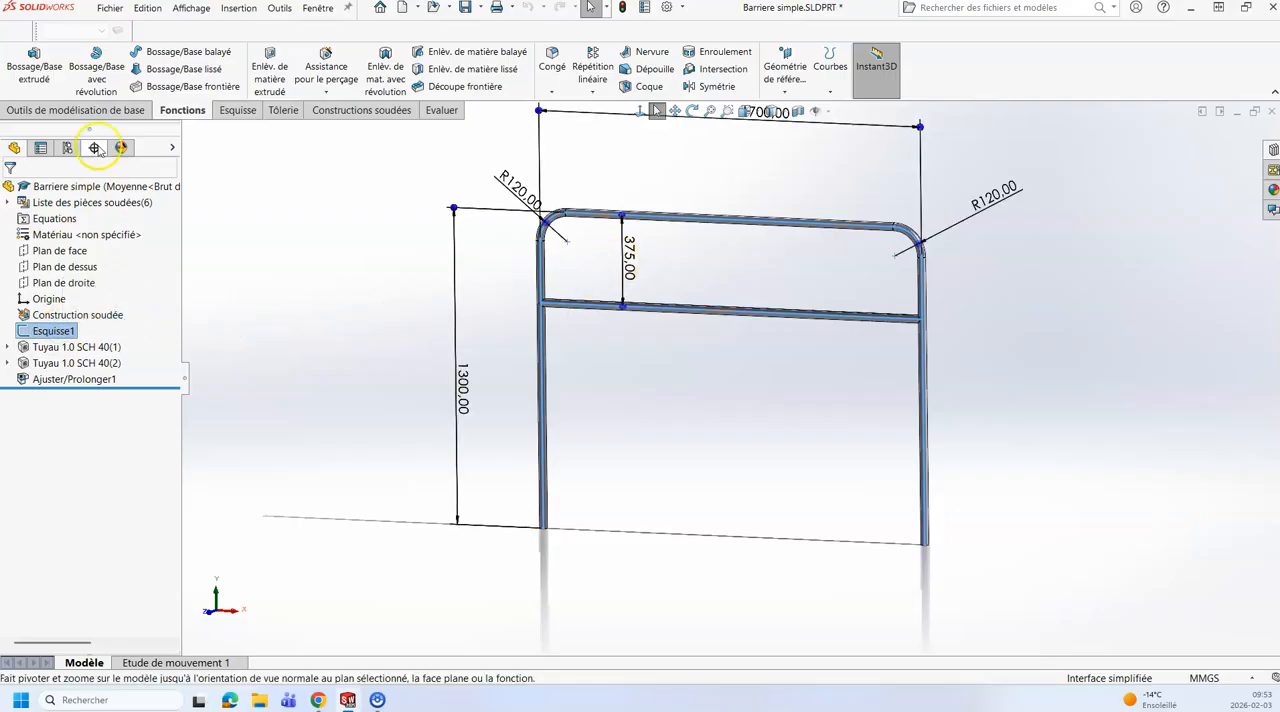
Step: Activate the Longue configuration and display its Esquisse1 dimensions for checking, then clear the selection
click(67, 148)
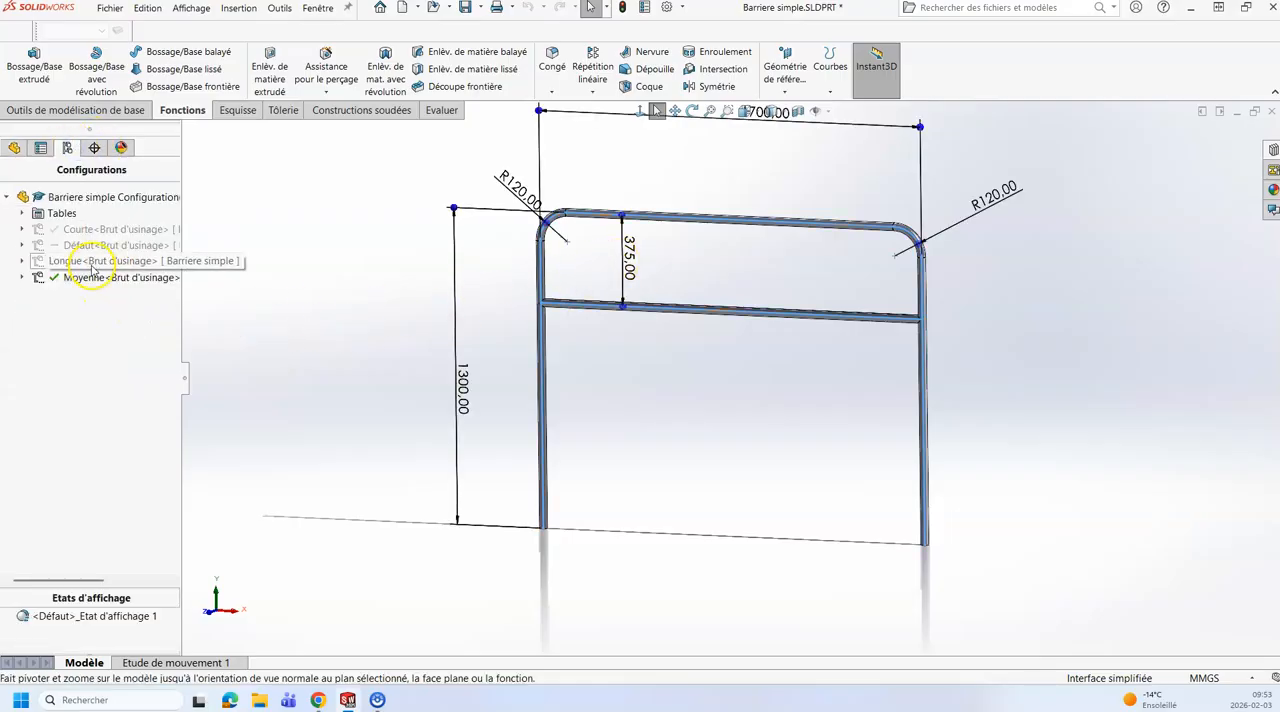
double_click(92, 263)
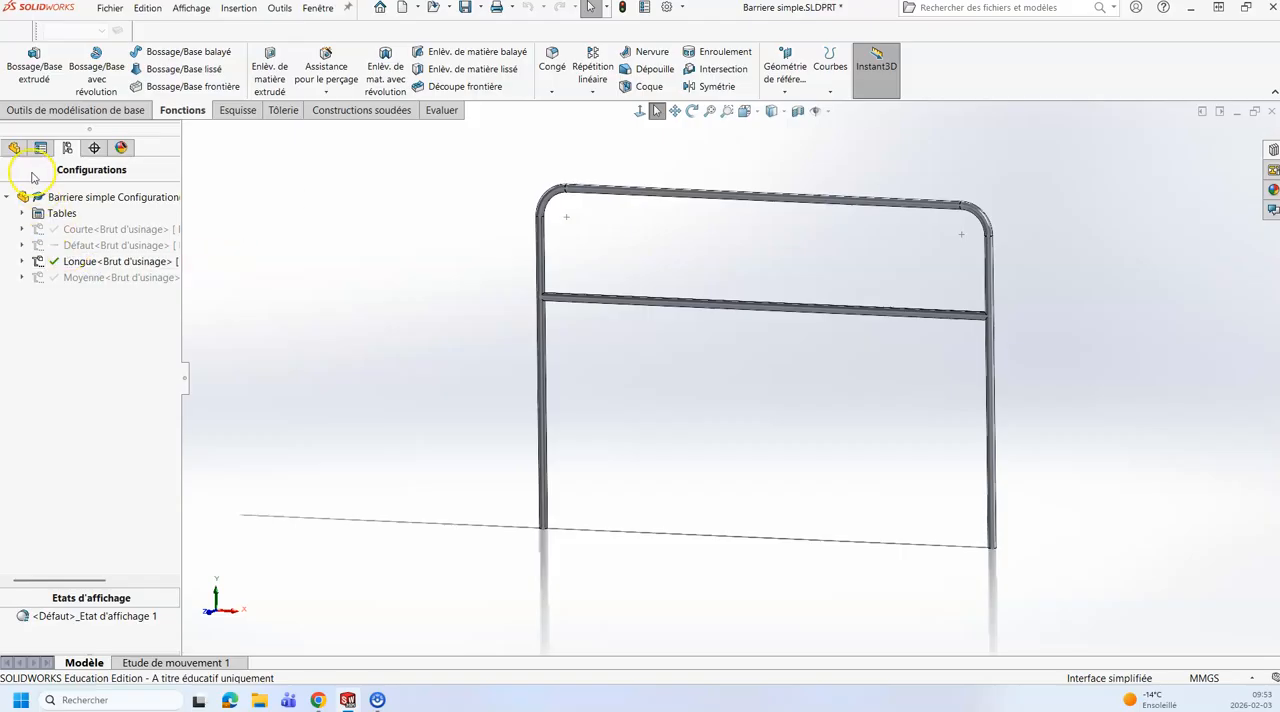
click(14, 147)
click(55, 331)
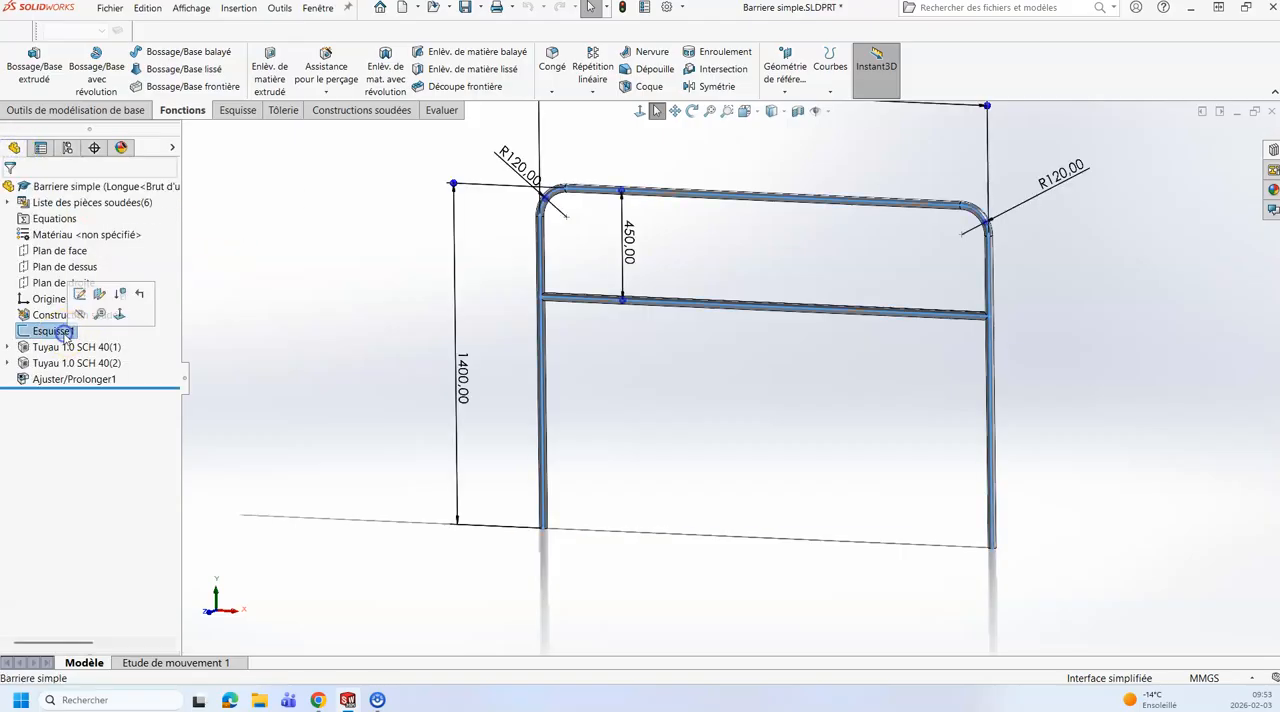
scroll(336, 344, up, 3)
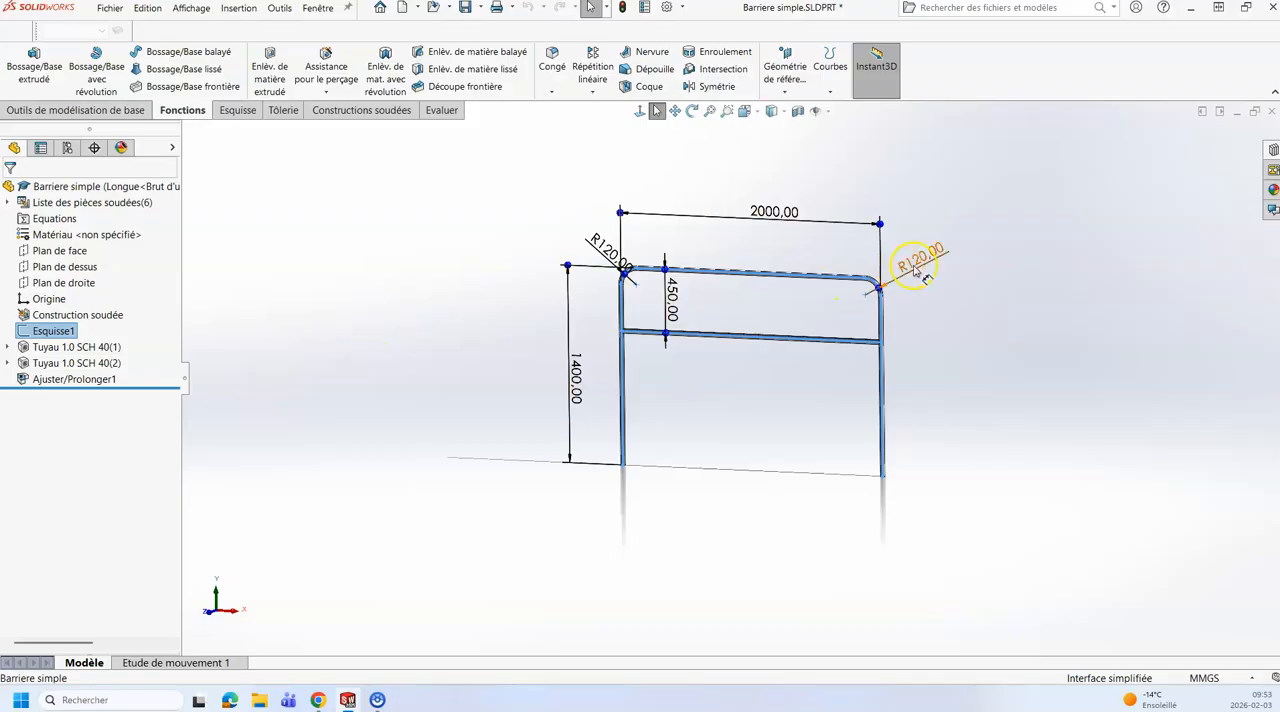
click(614, 299)
click(67, 147)
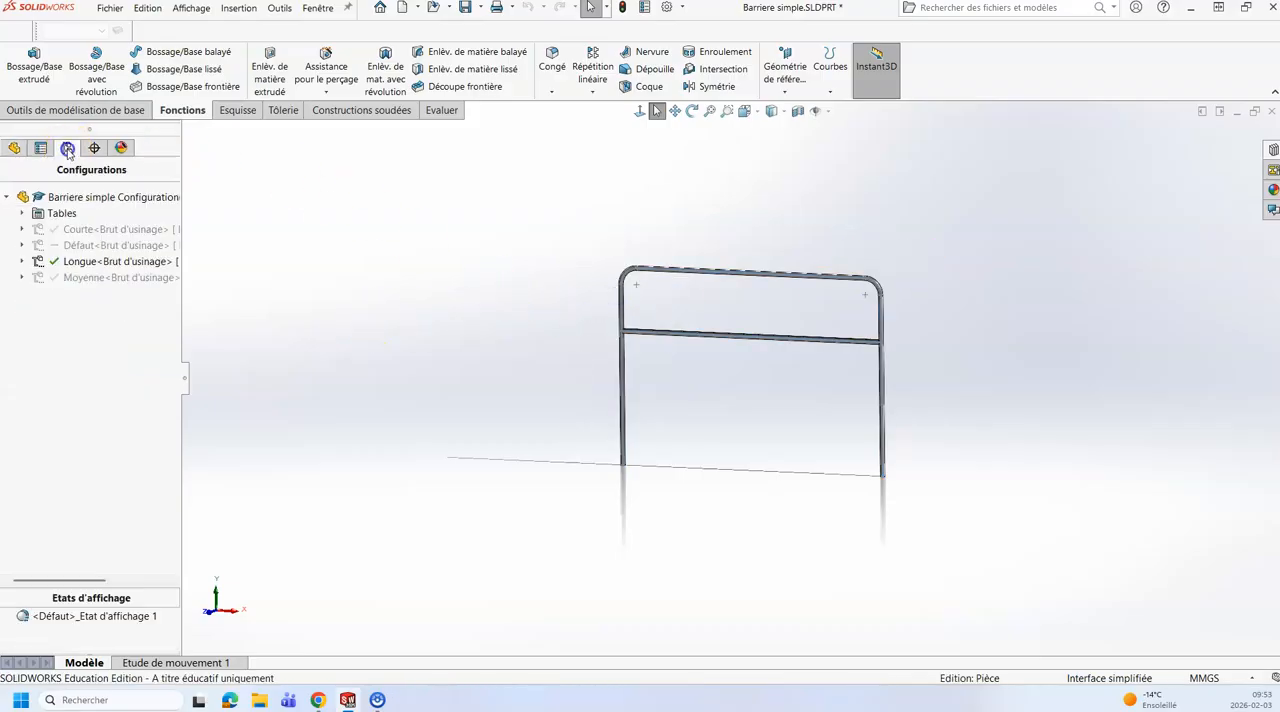
double_click(88, 261)
scroll(872, 370, down, 2)
scroll(690, 366, up, 2)
mouse_move(674, 366)
middle_down()
mouse_move(626, 389)
mouse_move(666, 388)
middle_up()
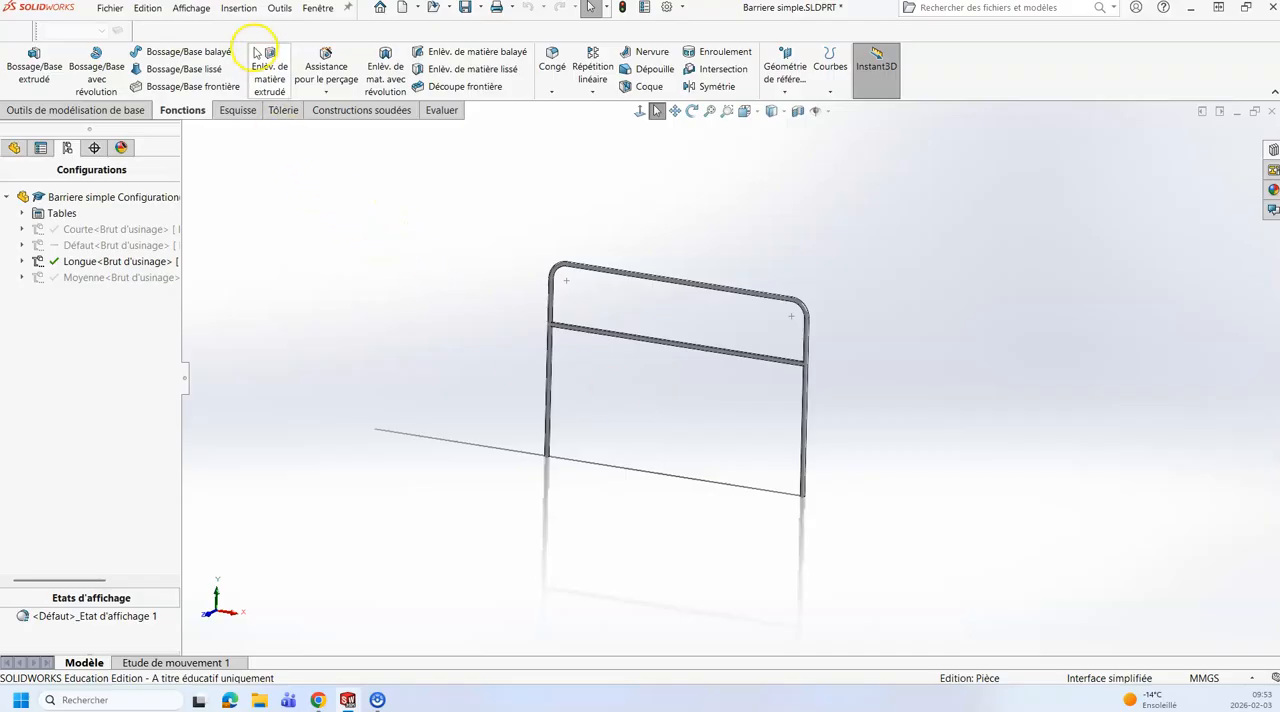
Step: Insert an Excel design table (Famille de pièces Excel) into the part using Création automatique as its source
click(238, 8)
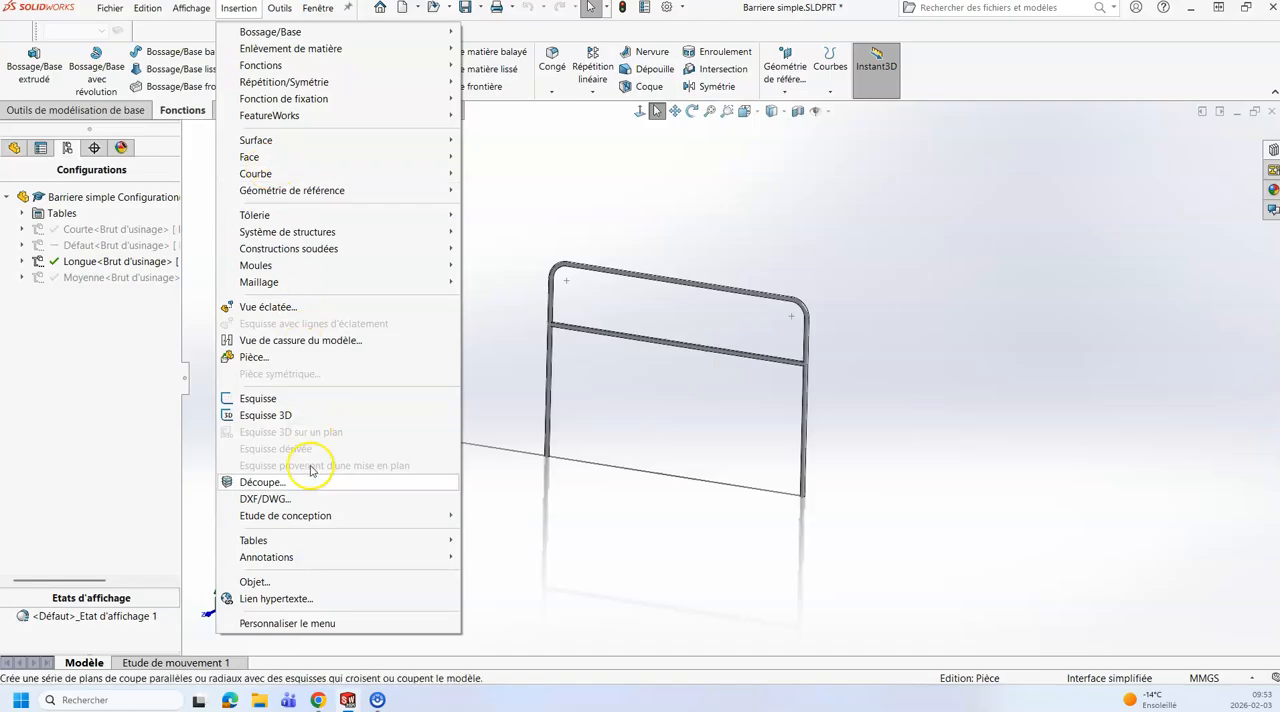
mouse_move(324, 545)
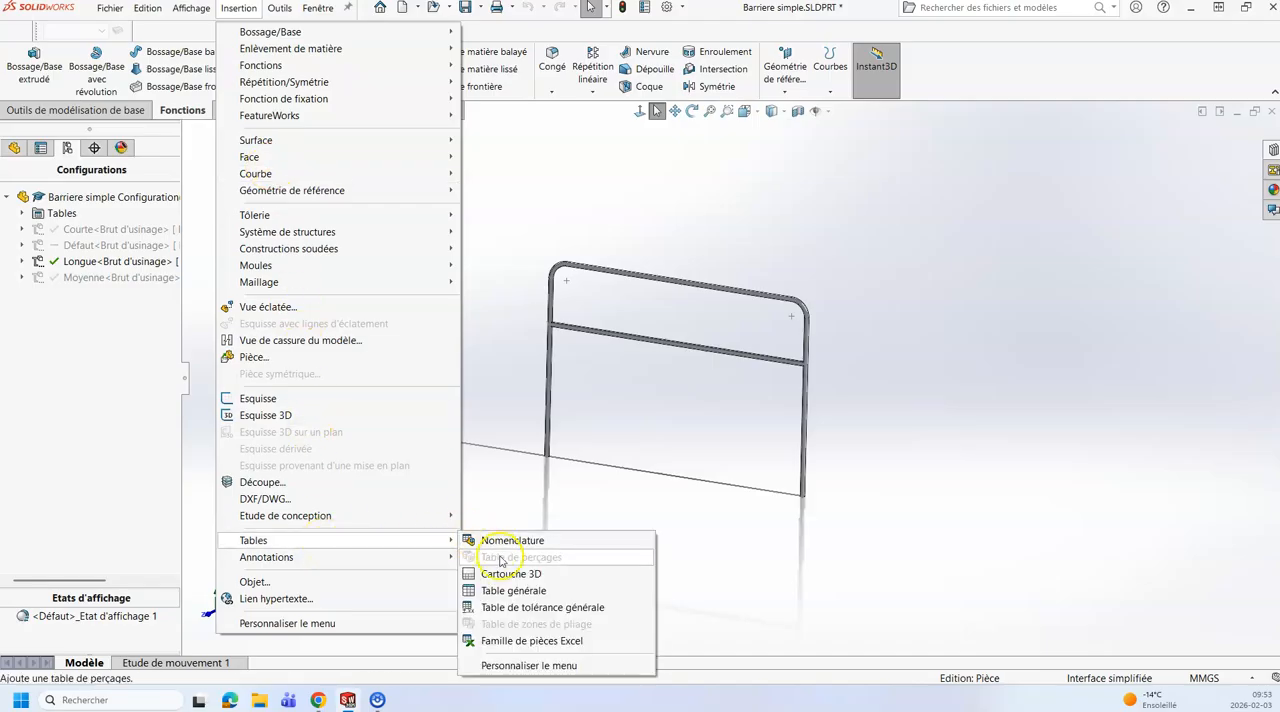
click(527, 641)
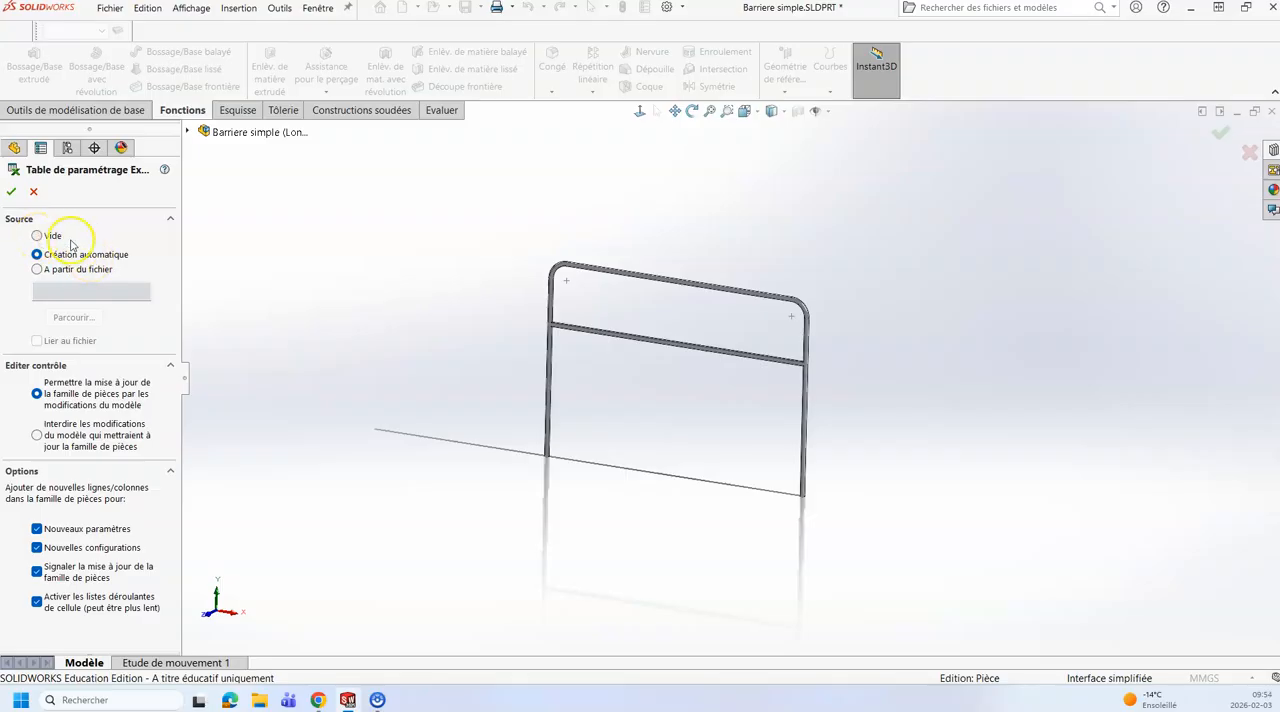
click(11, 192)
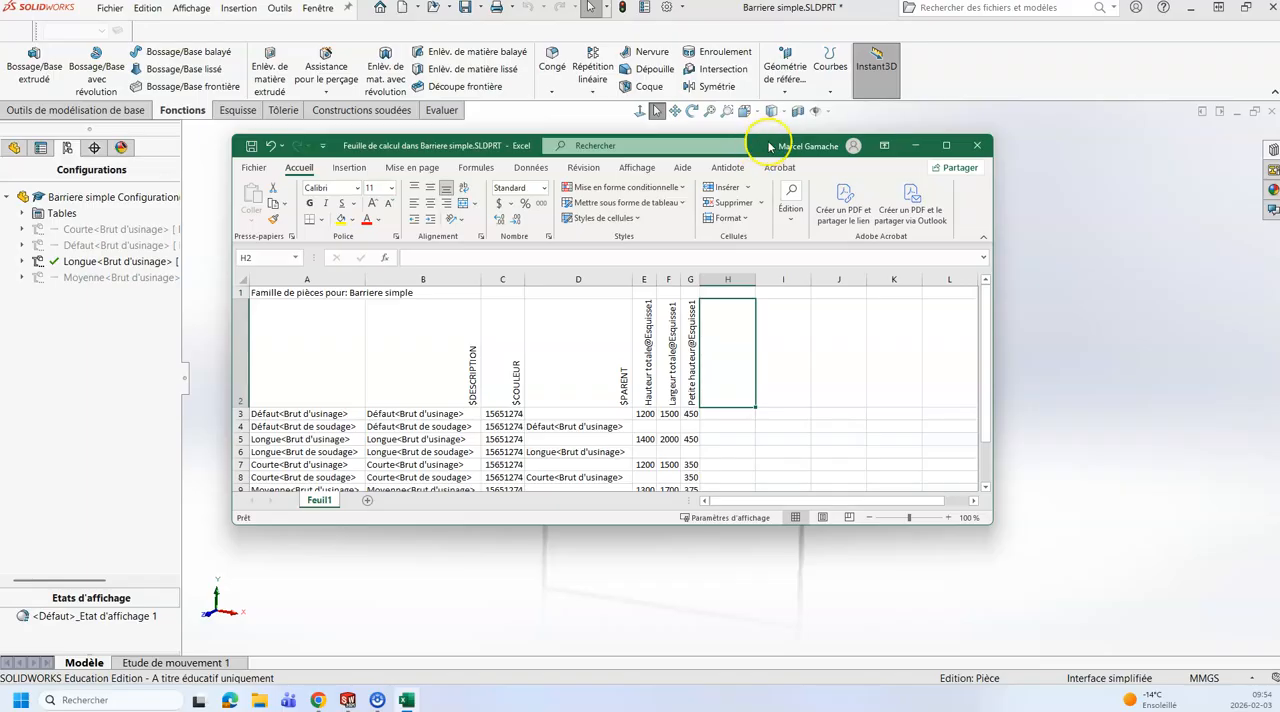
Step: Reposition and enlarge the Excel design table window to examine the dimensions of every configuration row
drag(767, 149, 925, 170)
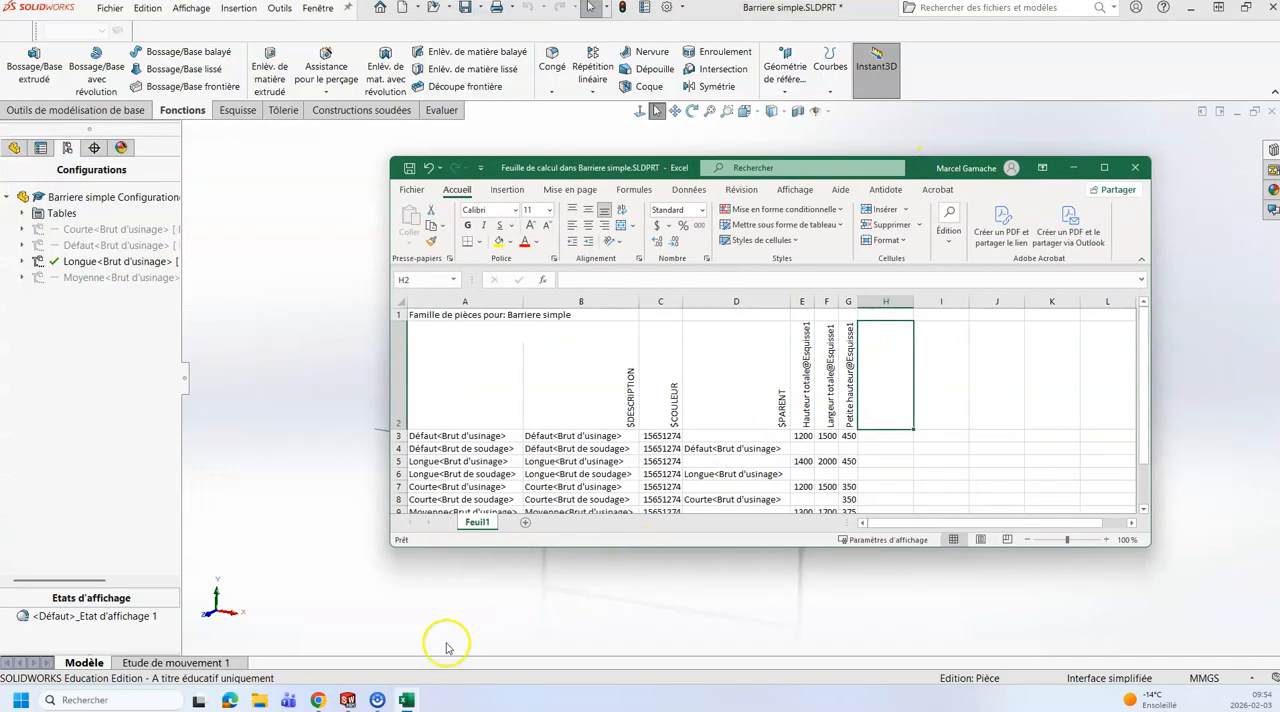
mouse_move(347, 700)
click(340, 650)
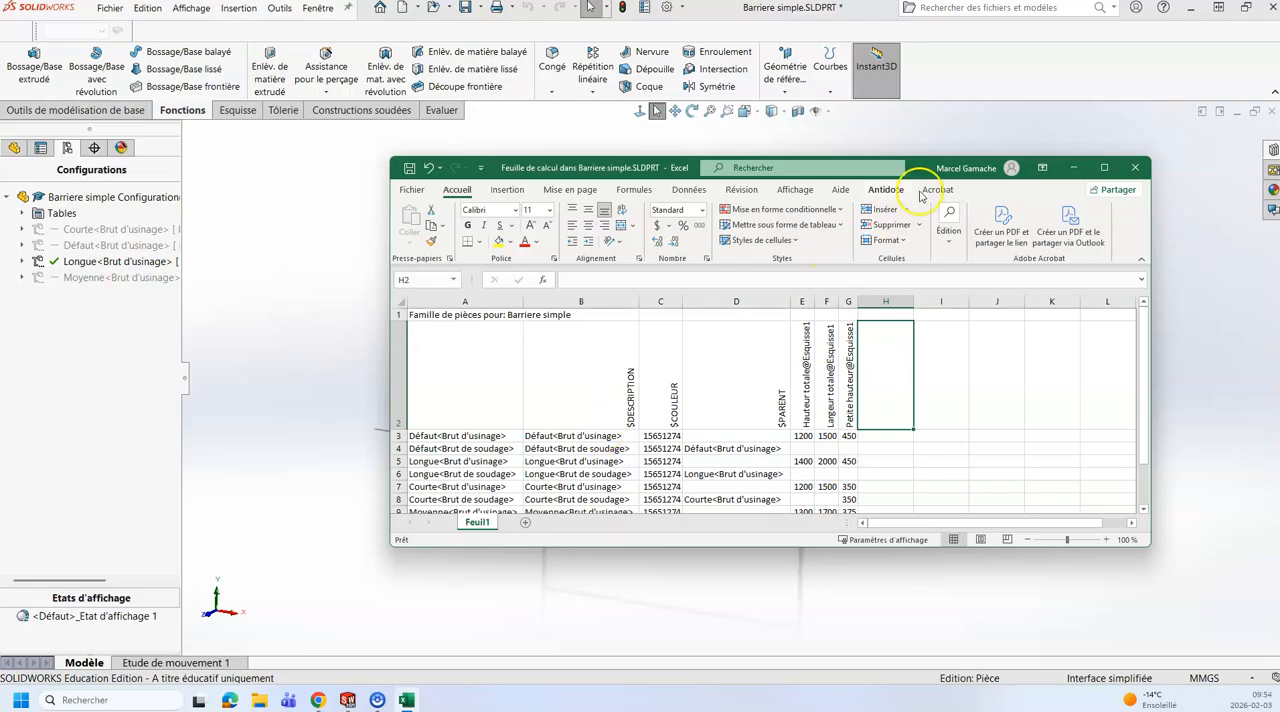
drag(920, 171, 854, 164)
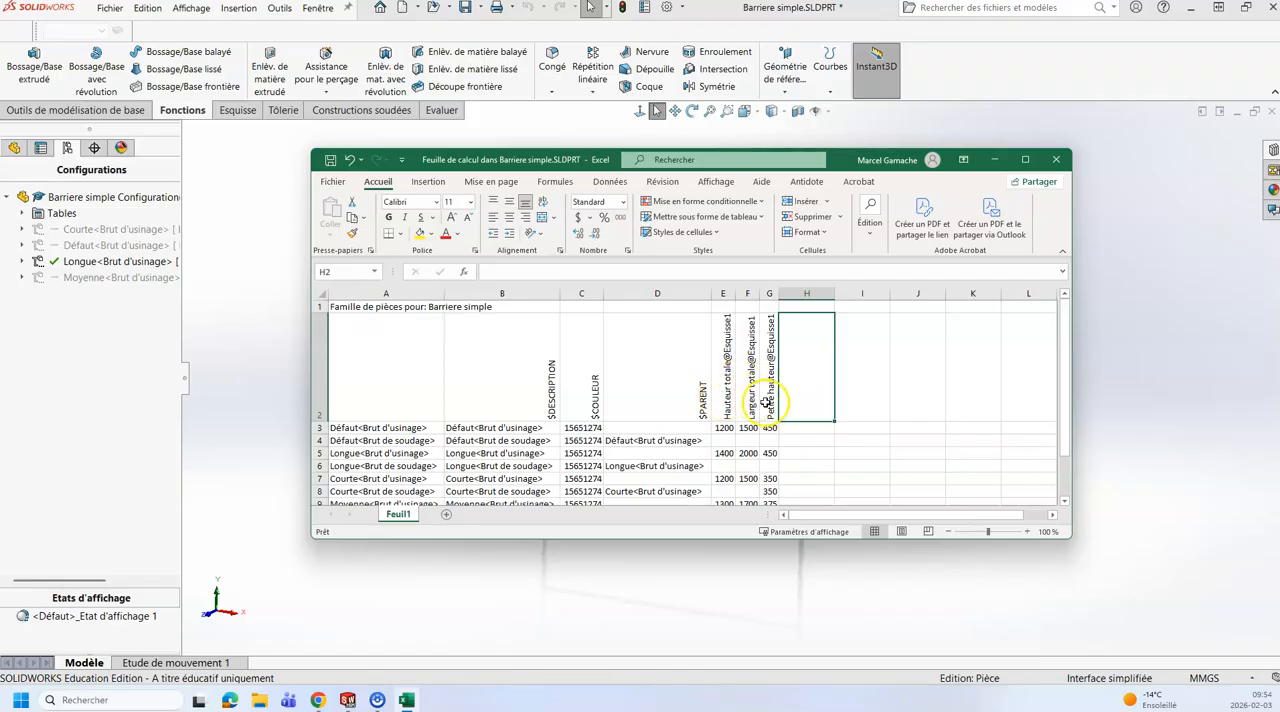
drag(744, 540, 746, 652)
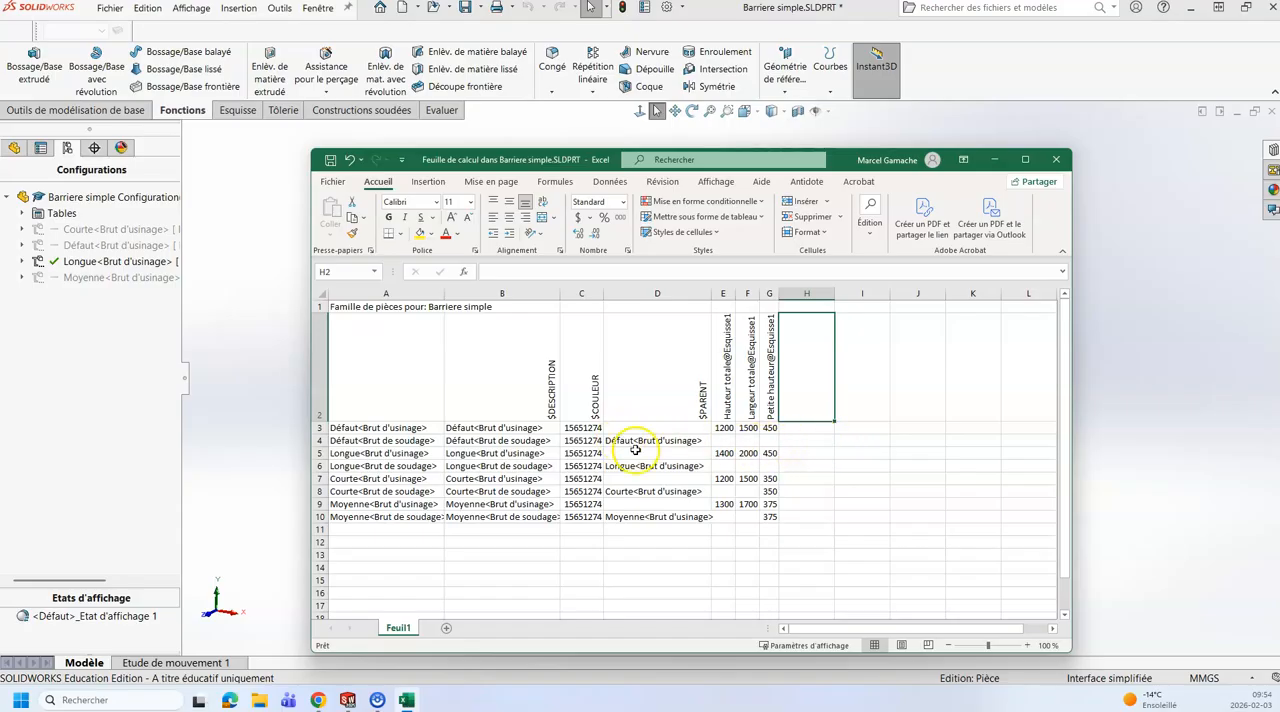
Step: Set Largeur totale to 2500 for Longue<Brut d'usinage> in the design table and close the Excel window to update the part
click(752, 456)
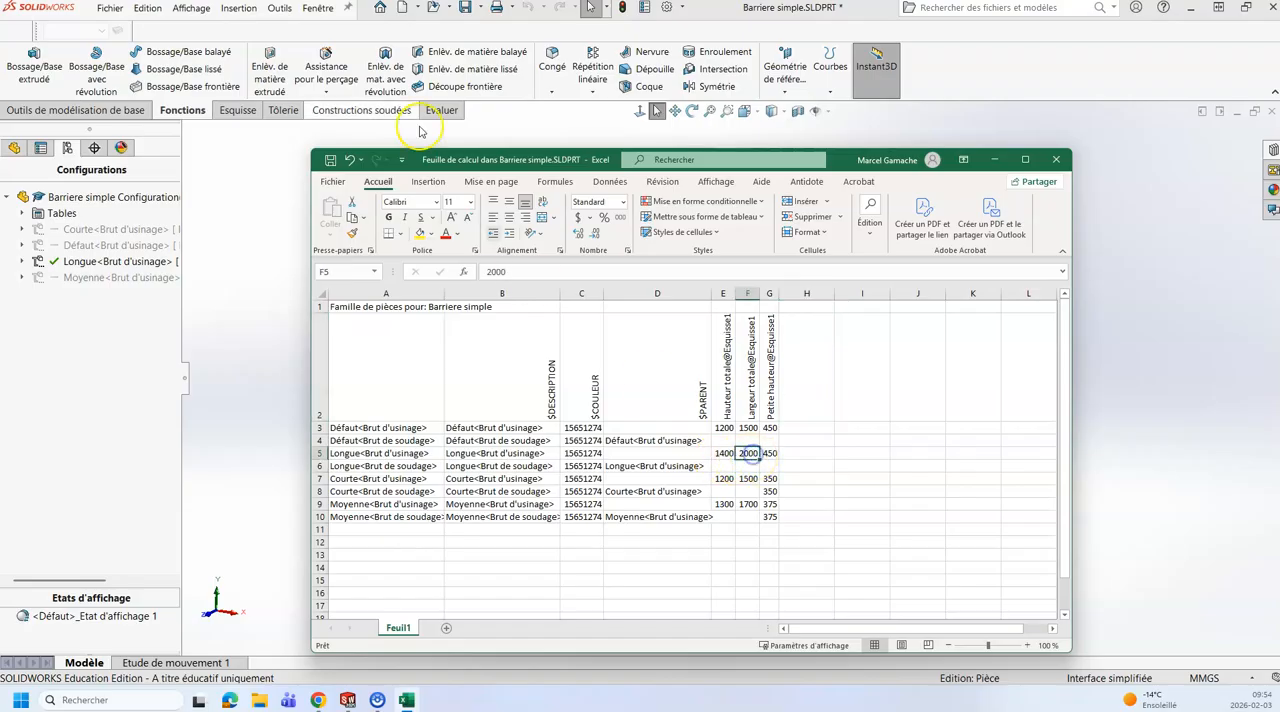
drag(512, 272, 471, 281)
text(2500)
key(Return)
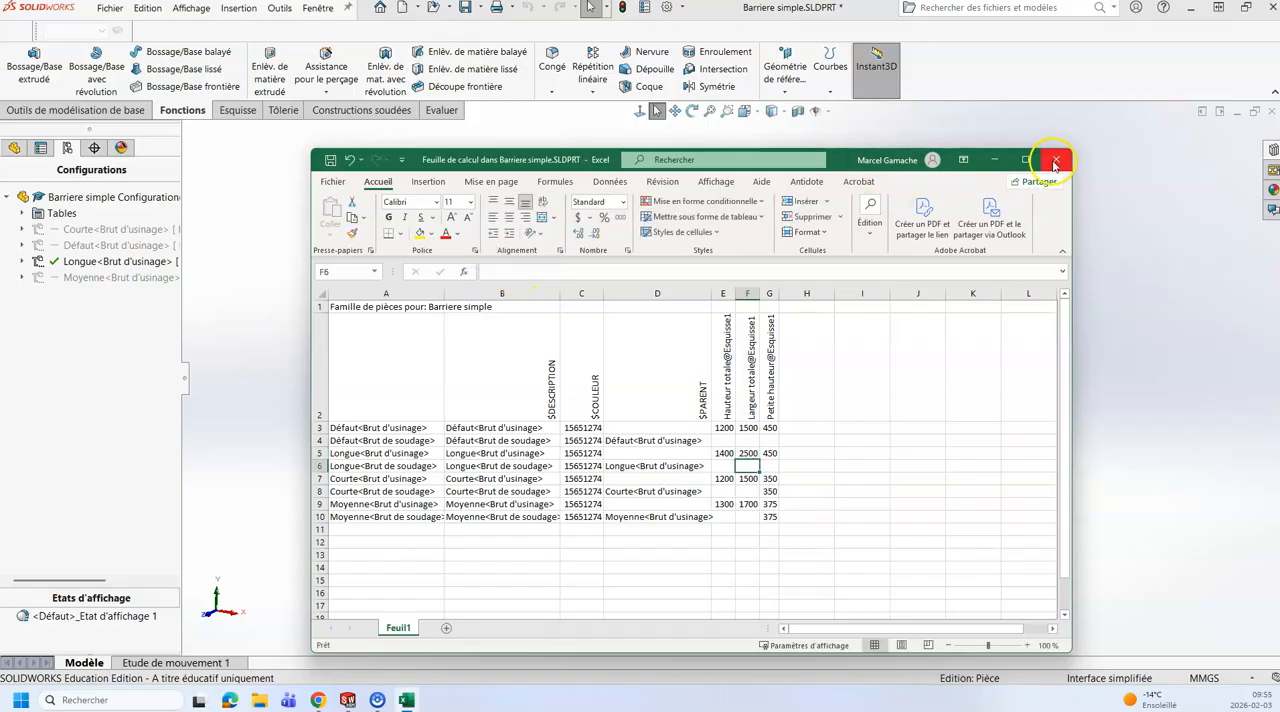
click(1052, 160)
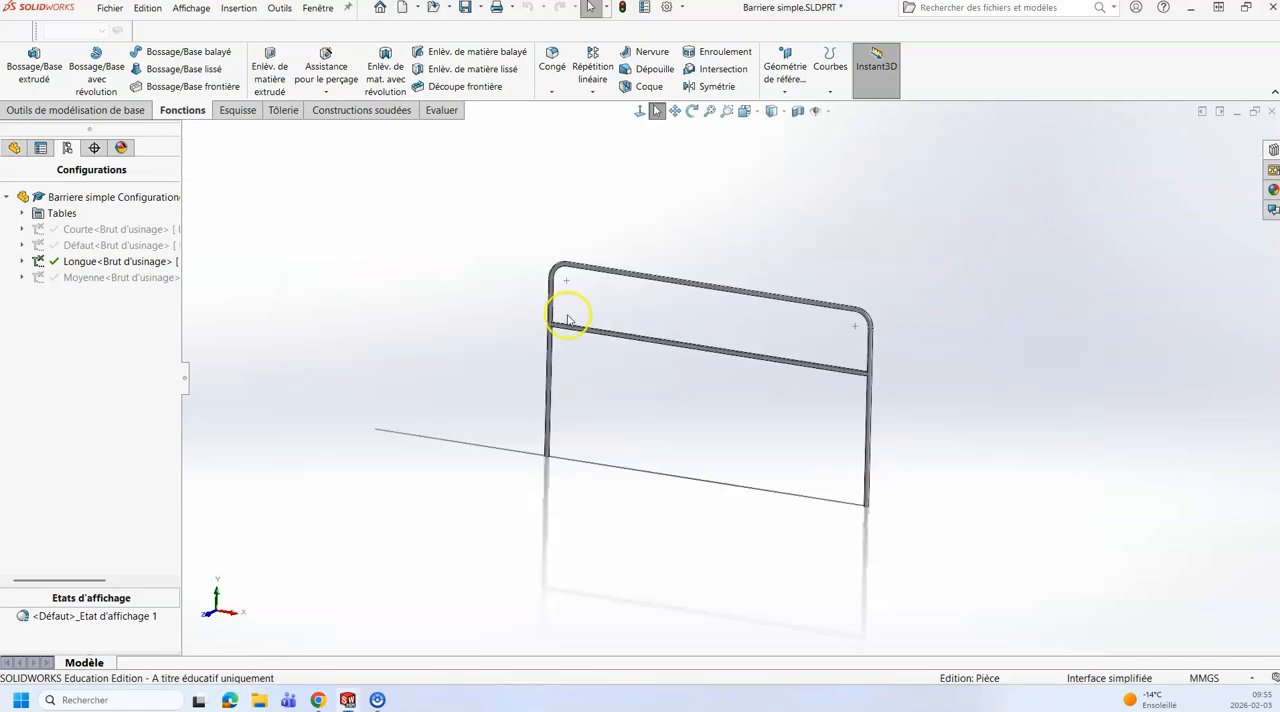
Step: Display the Esquisse1 dimensions of the Longue barrier and move the R120 label near the total height dimension farther out from its corner
click(14, 147)
click(53, 330)
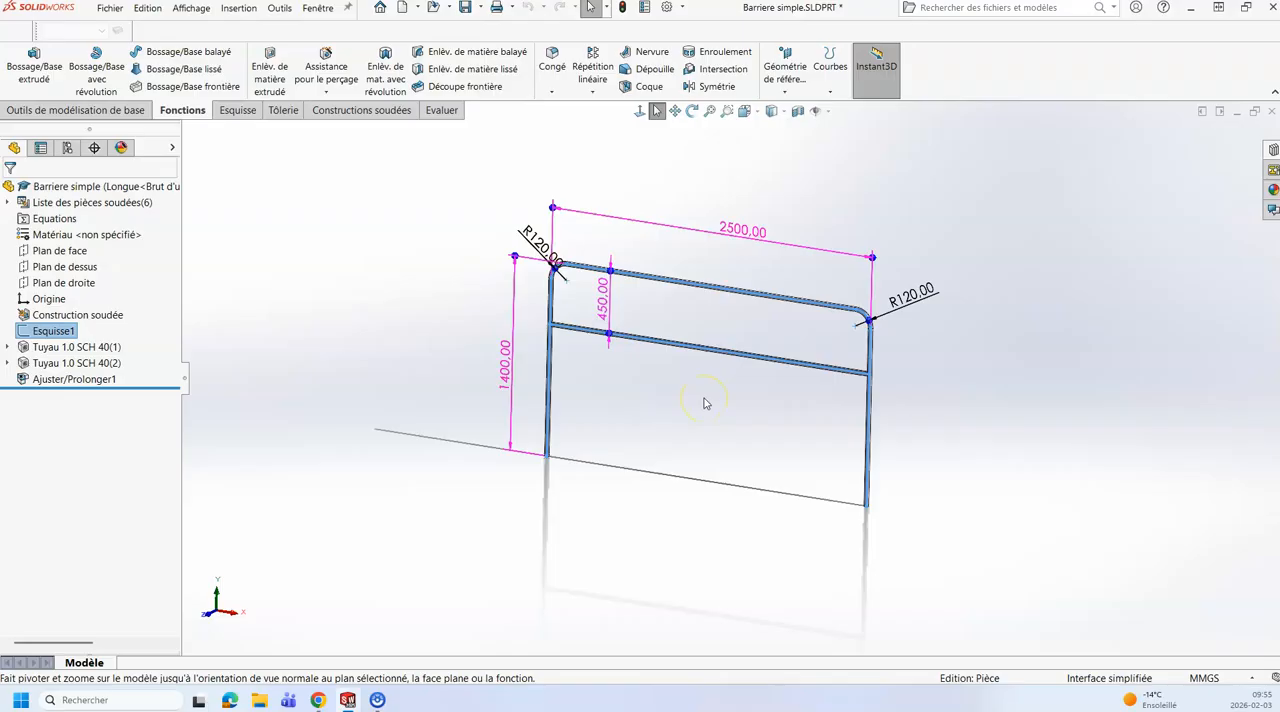
drag(530, 250, 488, 190)
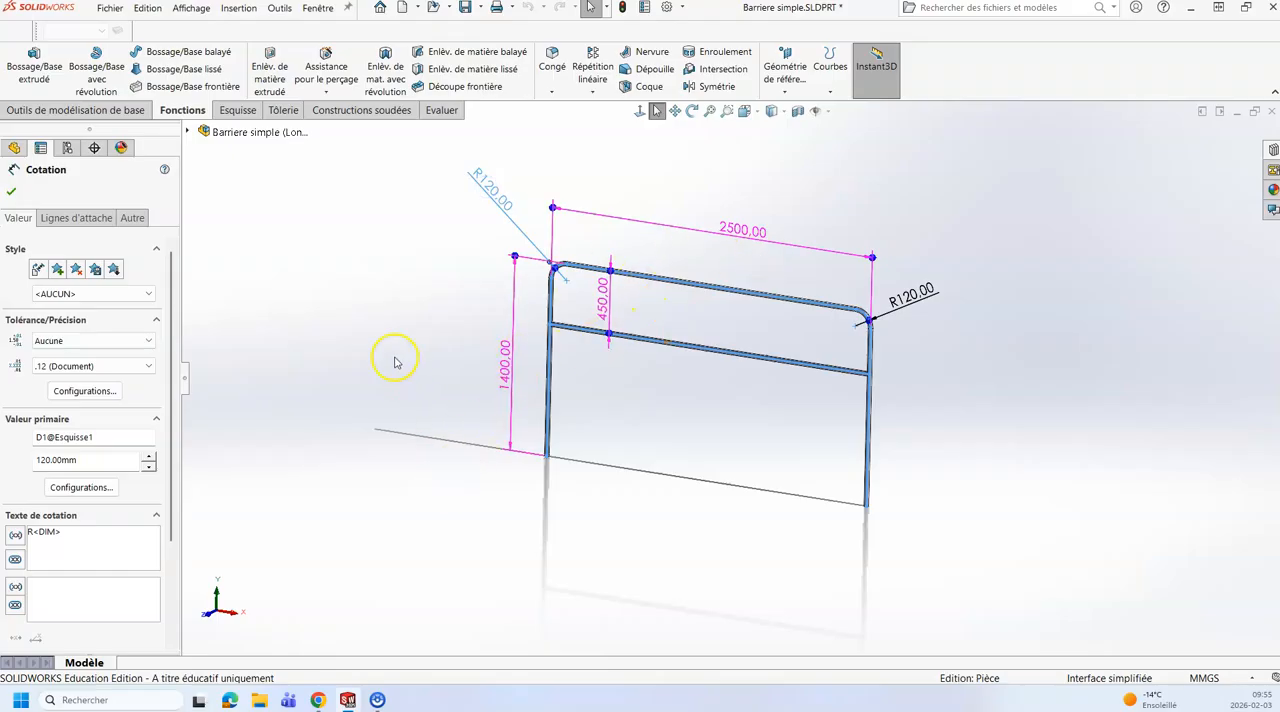
Step: Add a configuration named Nouvelle longueur in the first empty row of the Excel design table and update the part with it
click(69, 149)
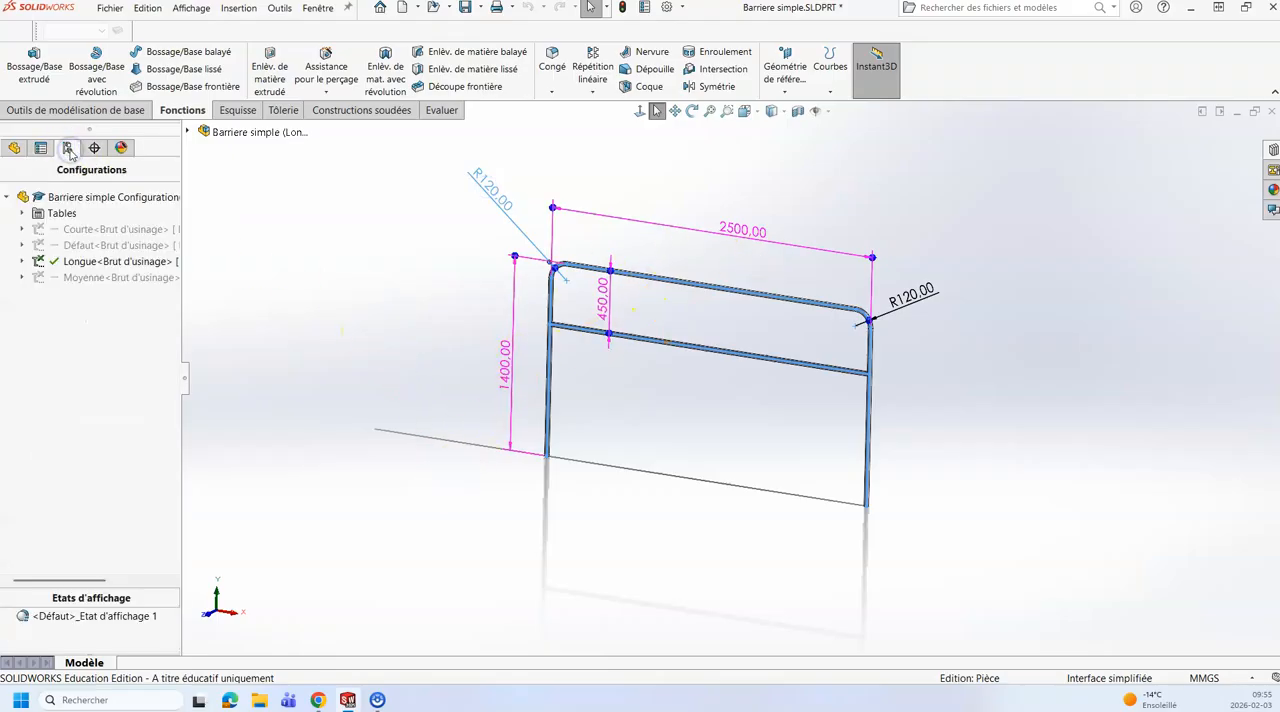
click(22, 213)
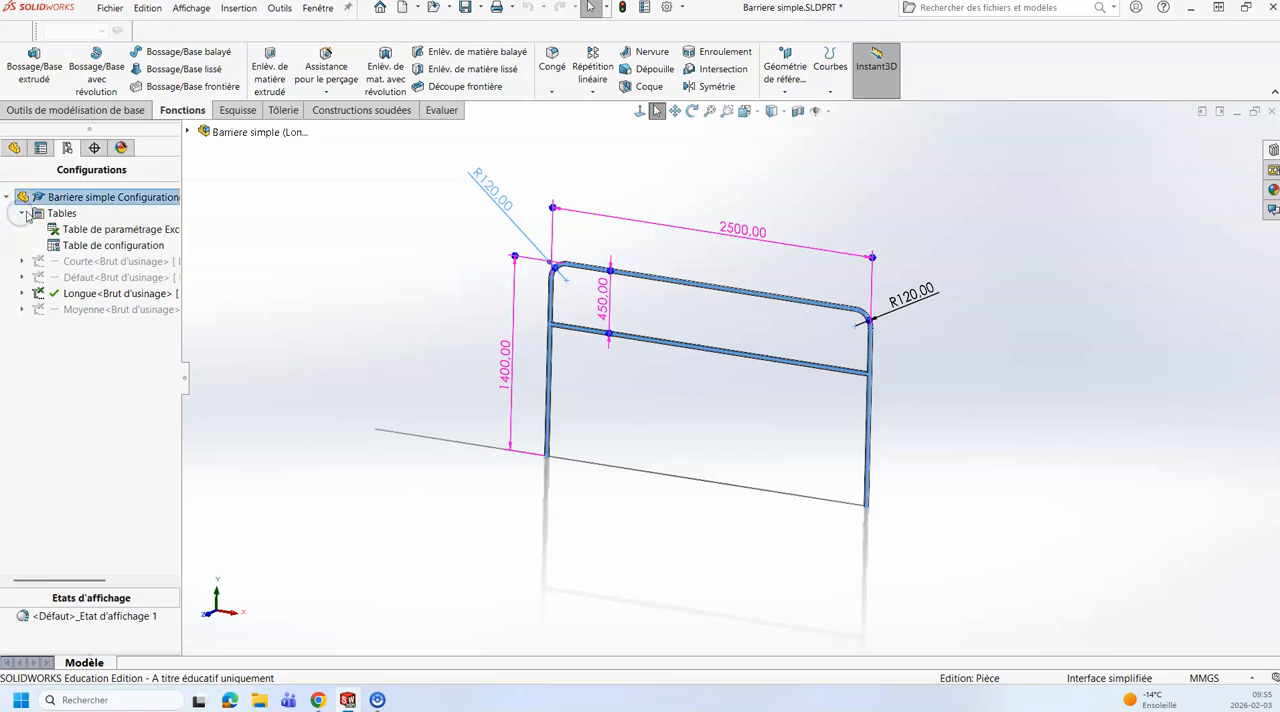
right_click(104, 231)
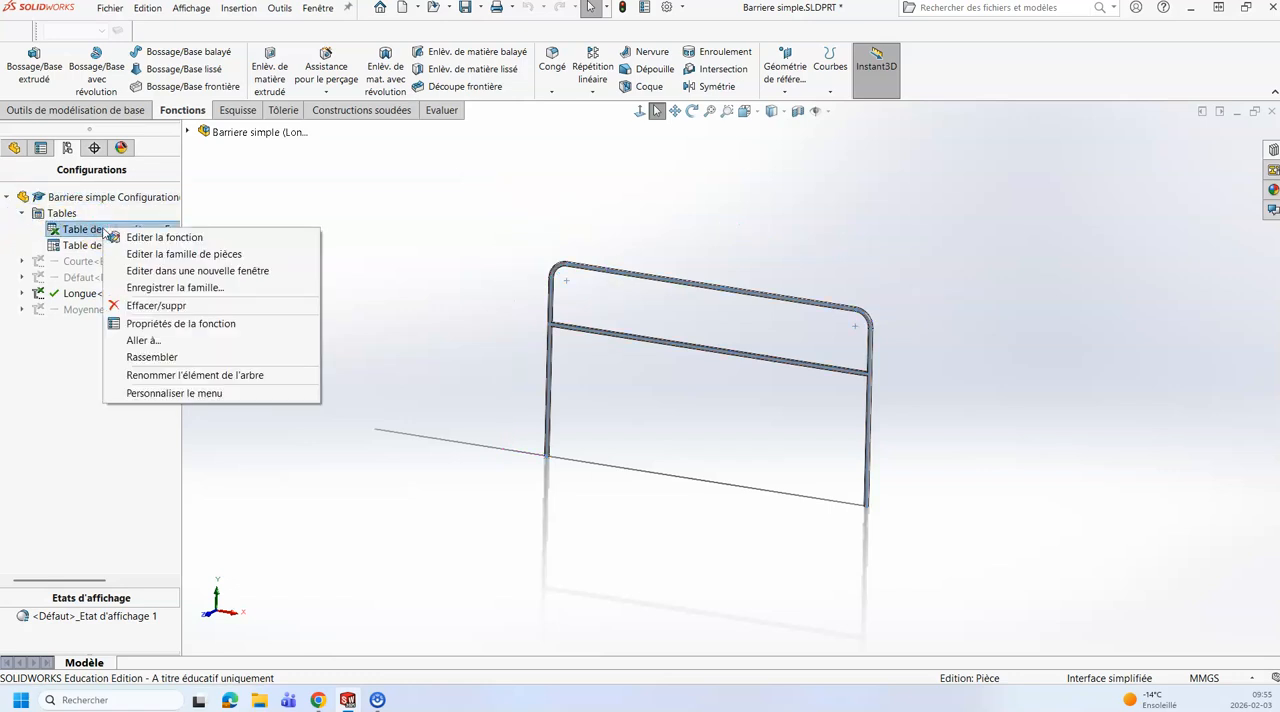
click(203, 255)
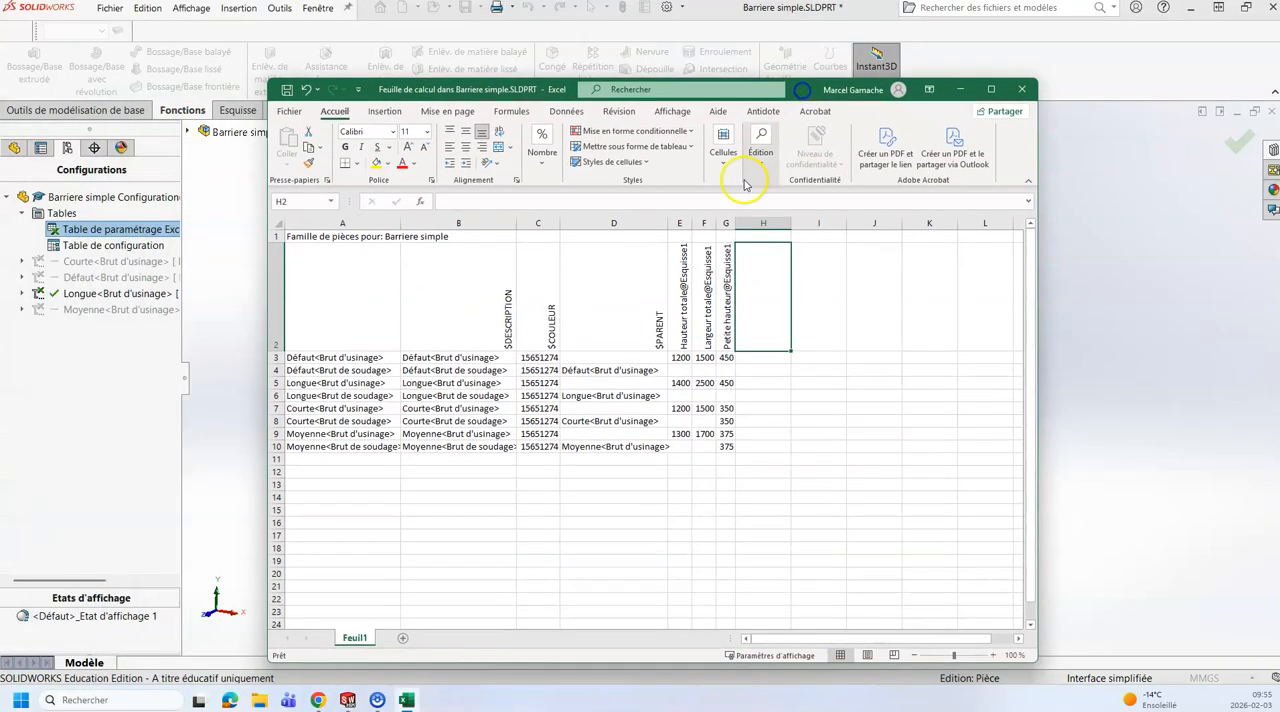
click(299, 461)
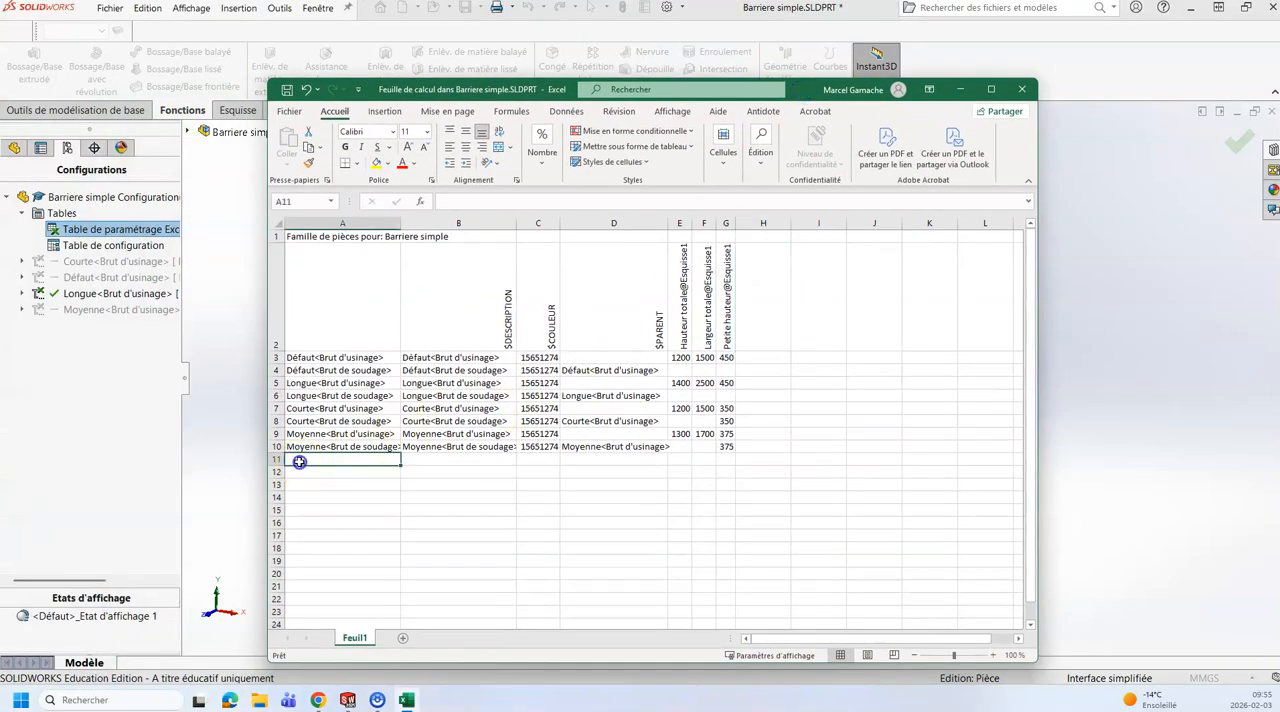
text(Nouvelle longue)
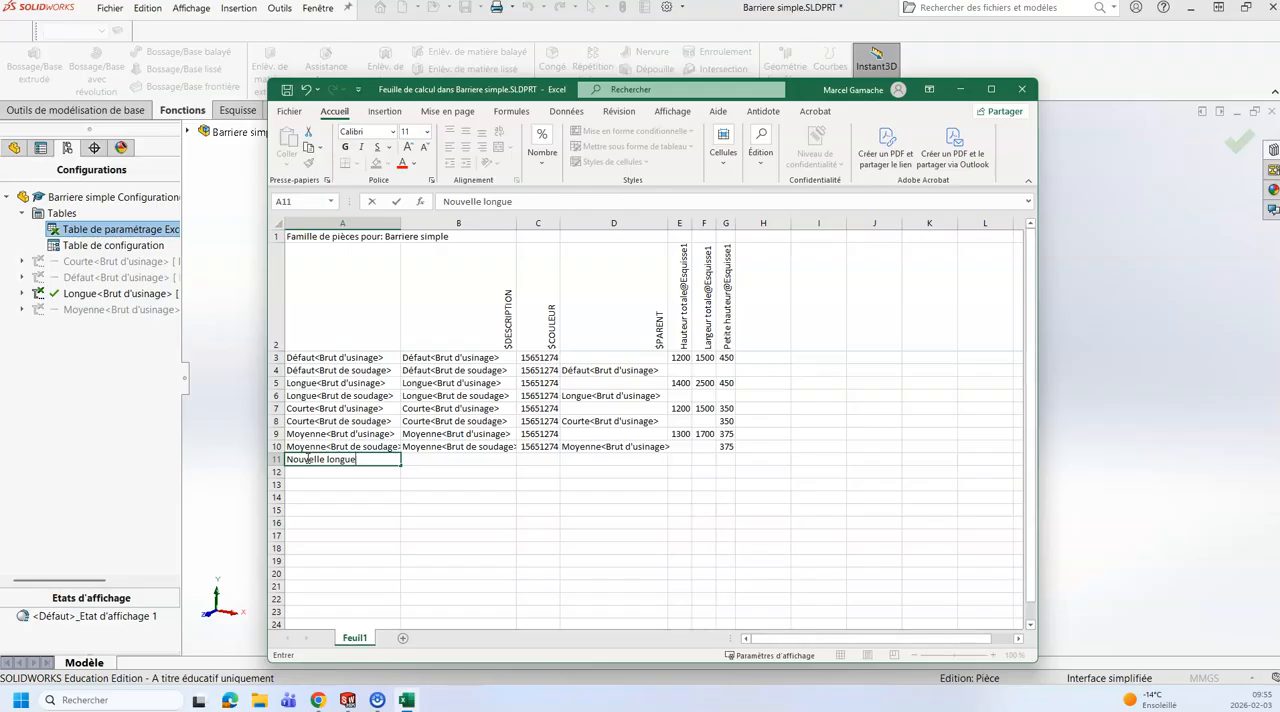
key(Return)
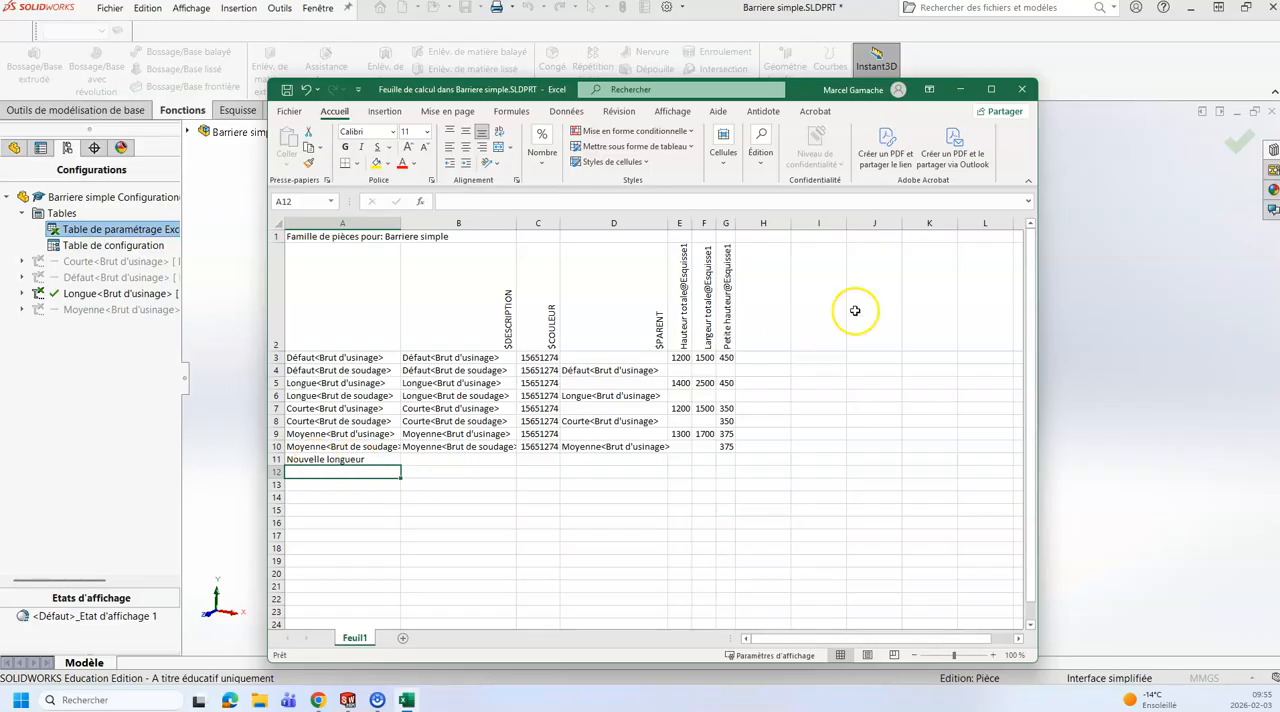
click(1238, 146)
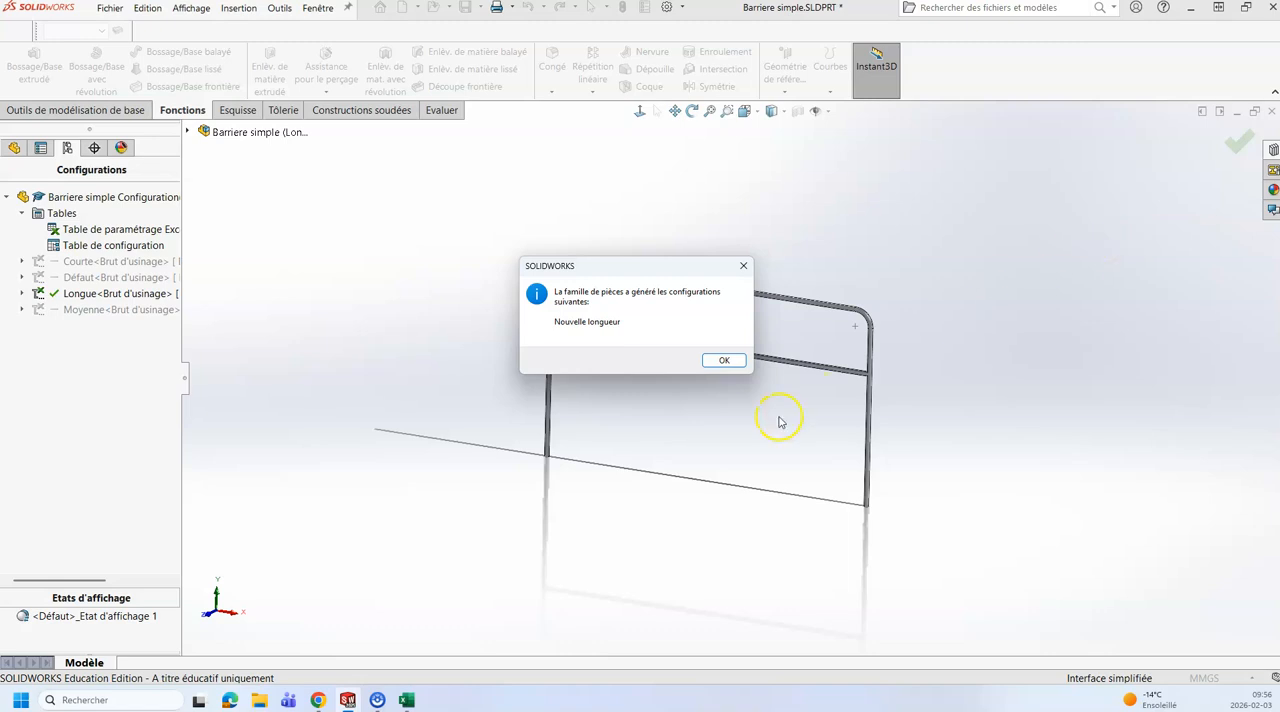
click(723, 361)
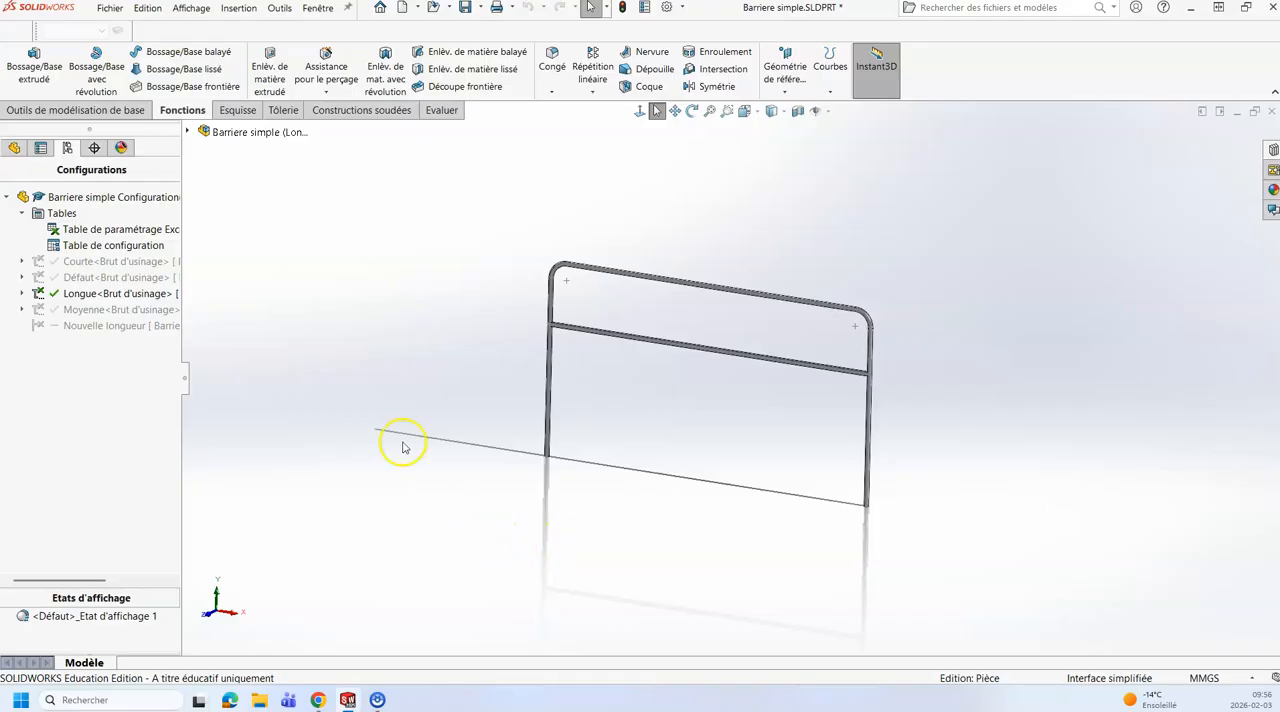
Step: Reopen the Excel design table, compare the Nouvelle longueur row with the Moyenne rows, and close the table
right_click(114, 229)
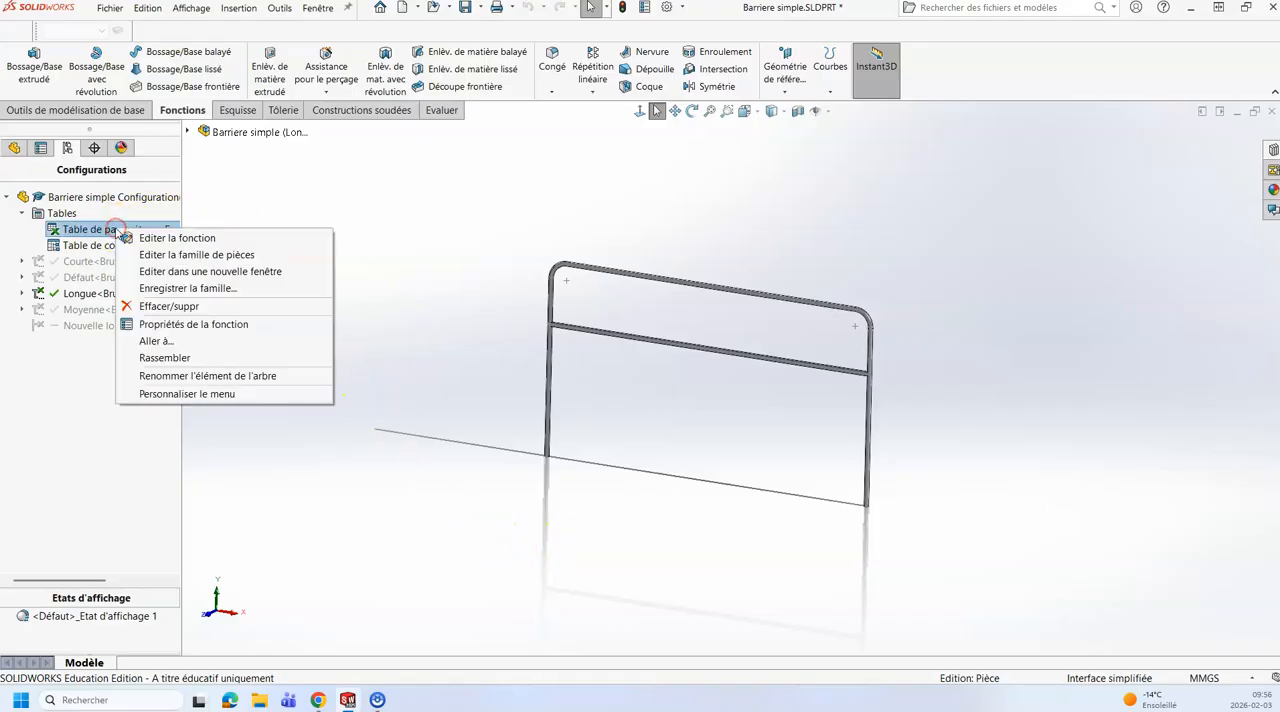
click(190, 256)
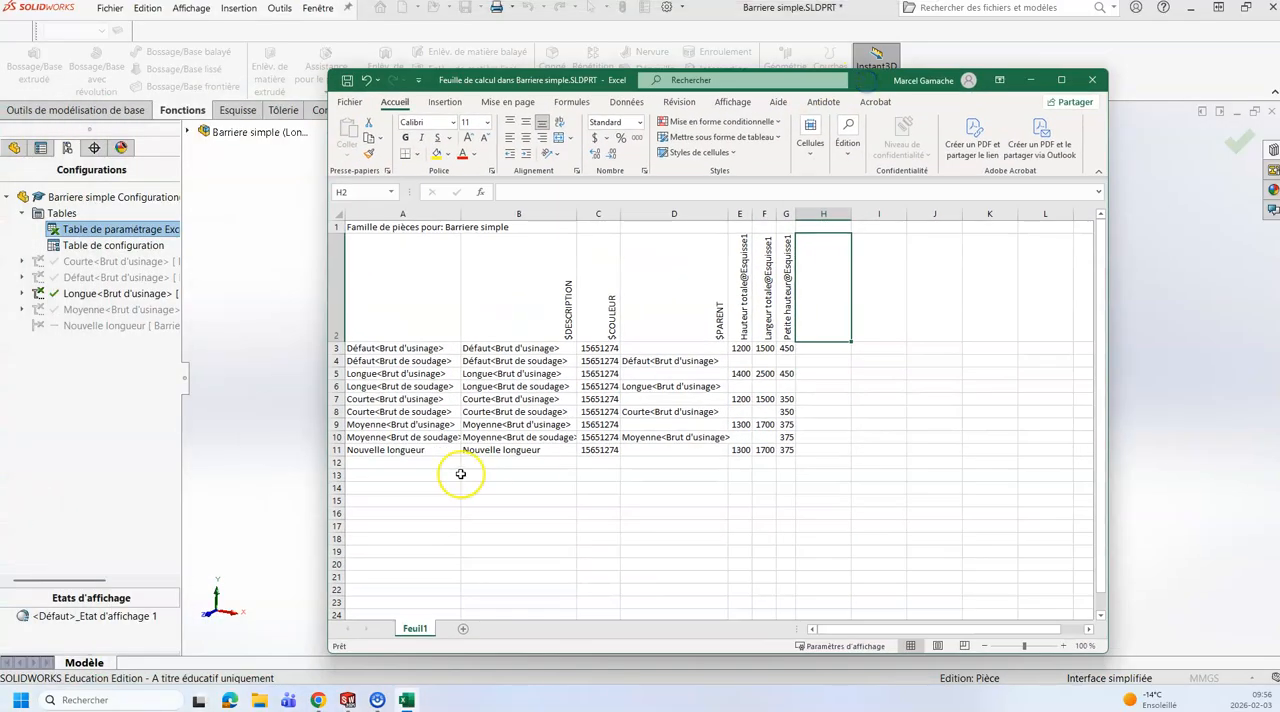
drag(365, 424, 779, 447)
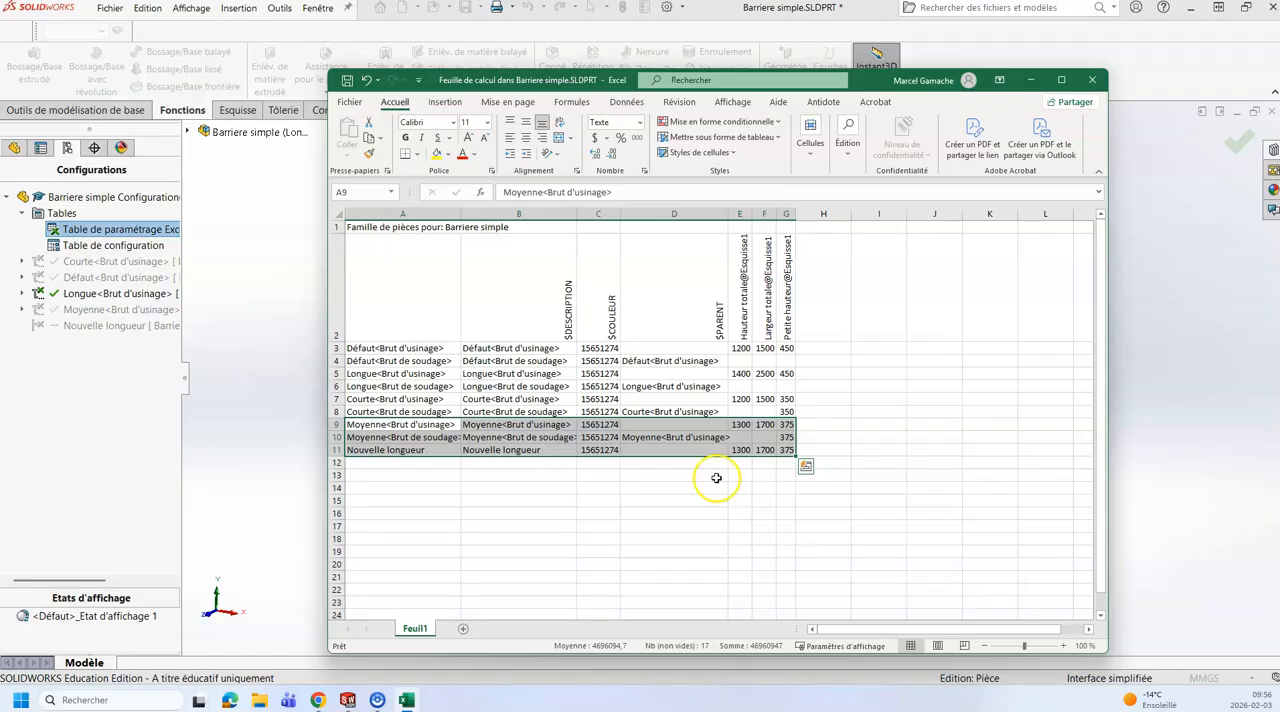
click(1237, 148)
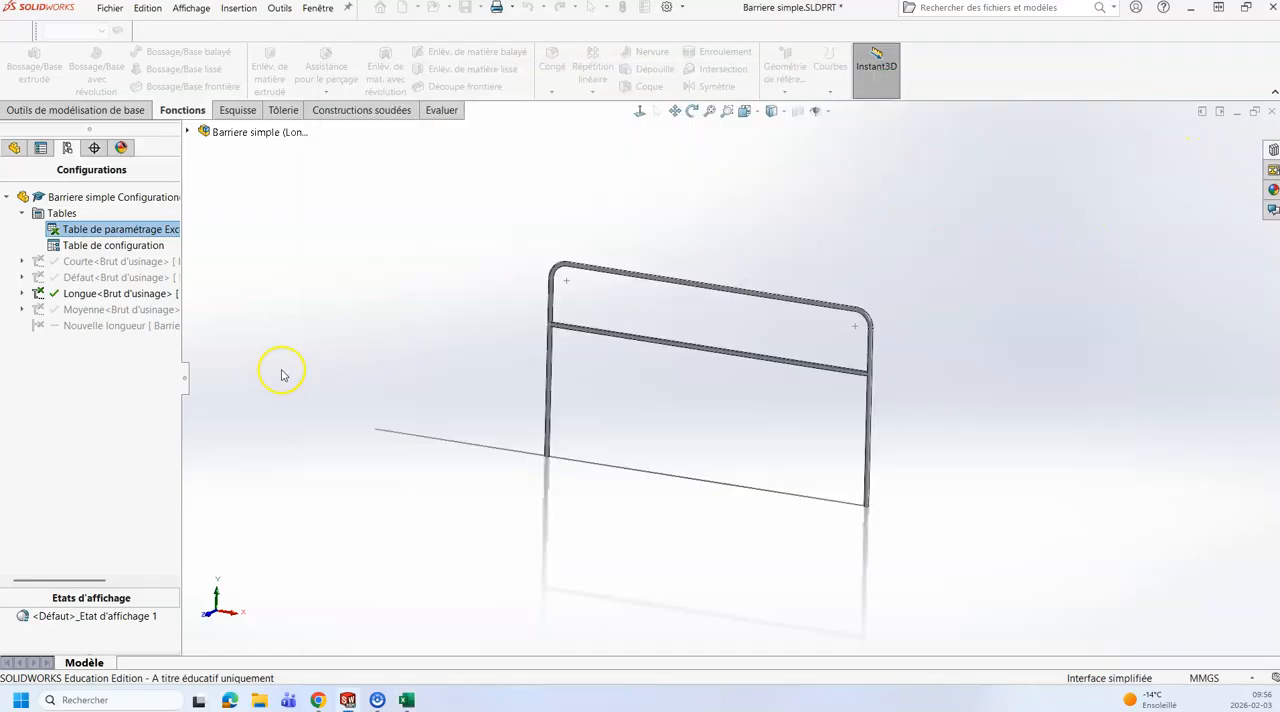